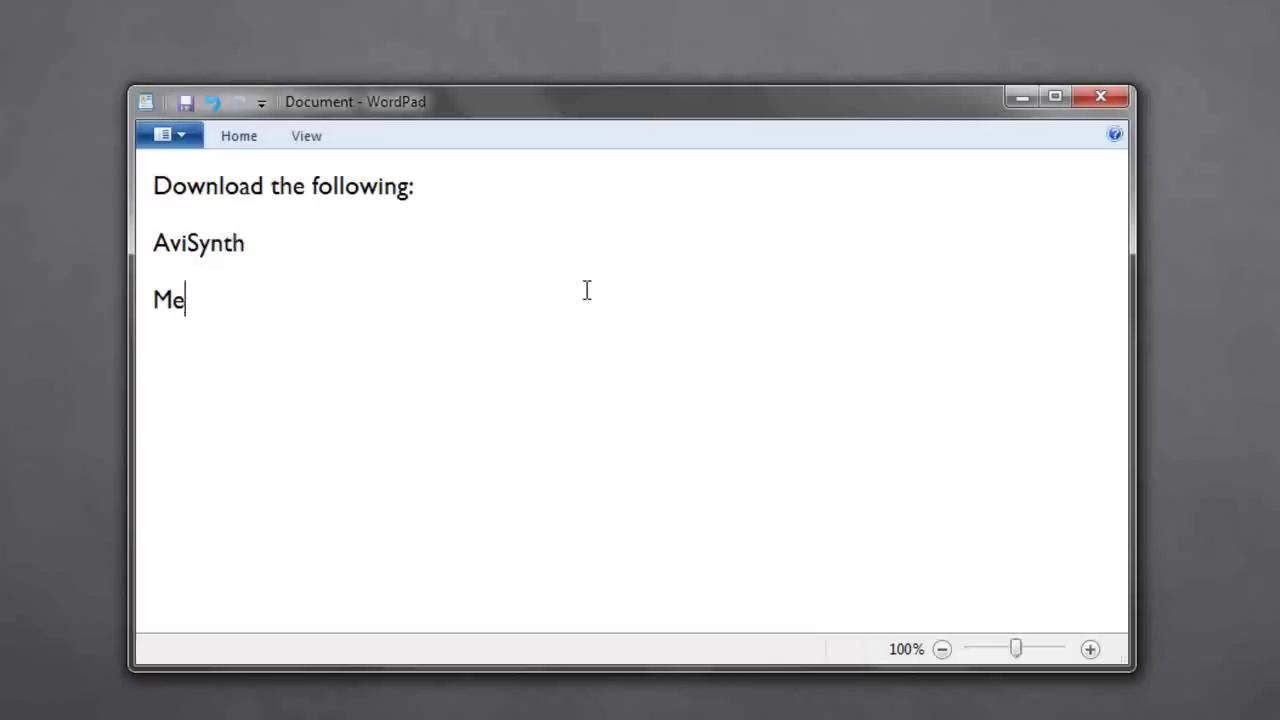
Continue the download list with MeGUI, "MKVExtractGUI (version 1 or 2 would do)" and "MKVTool" on separate lines.
type("MVK")
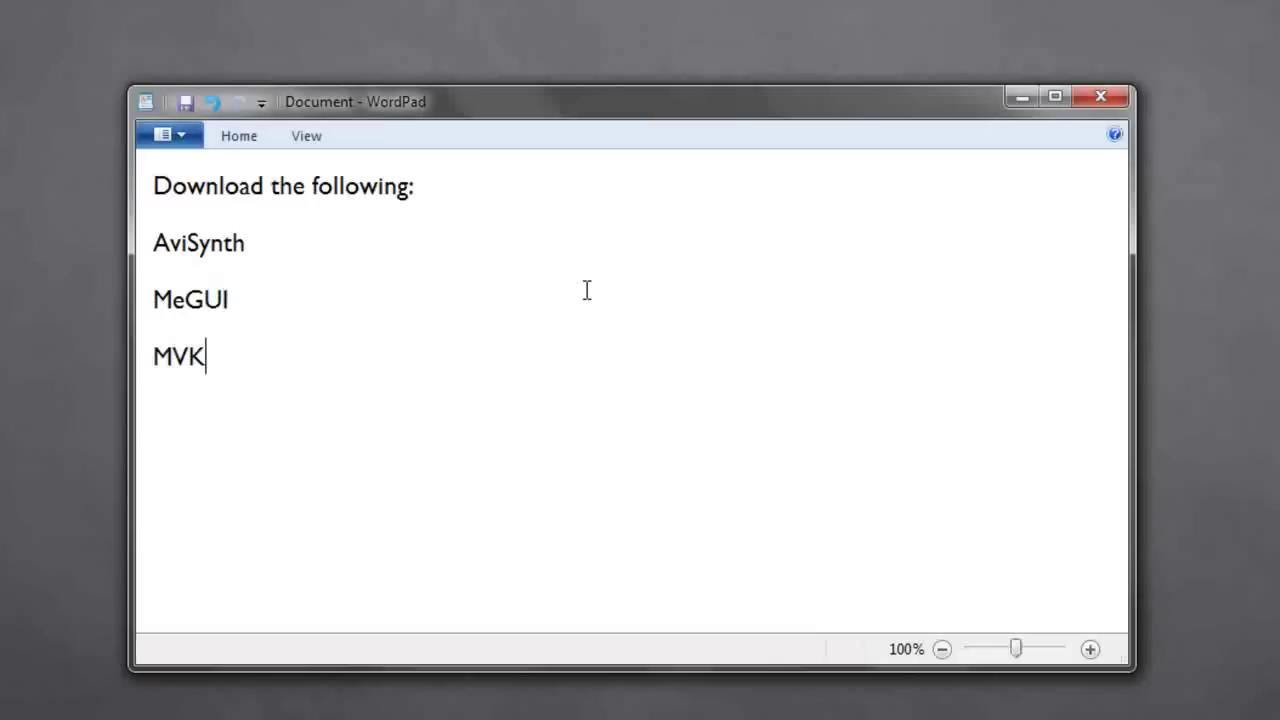
key("BackSpace")
key("BackSpace")
type("KVEx")
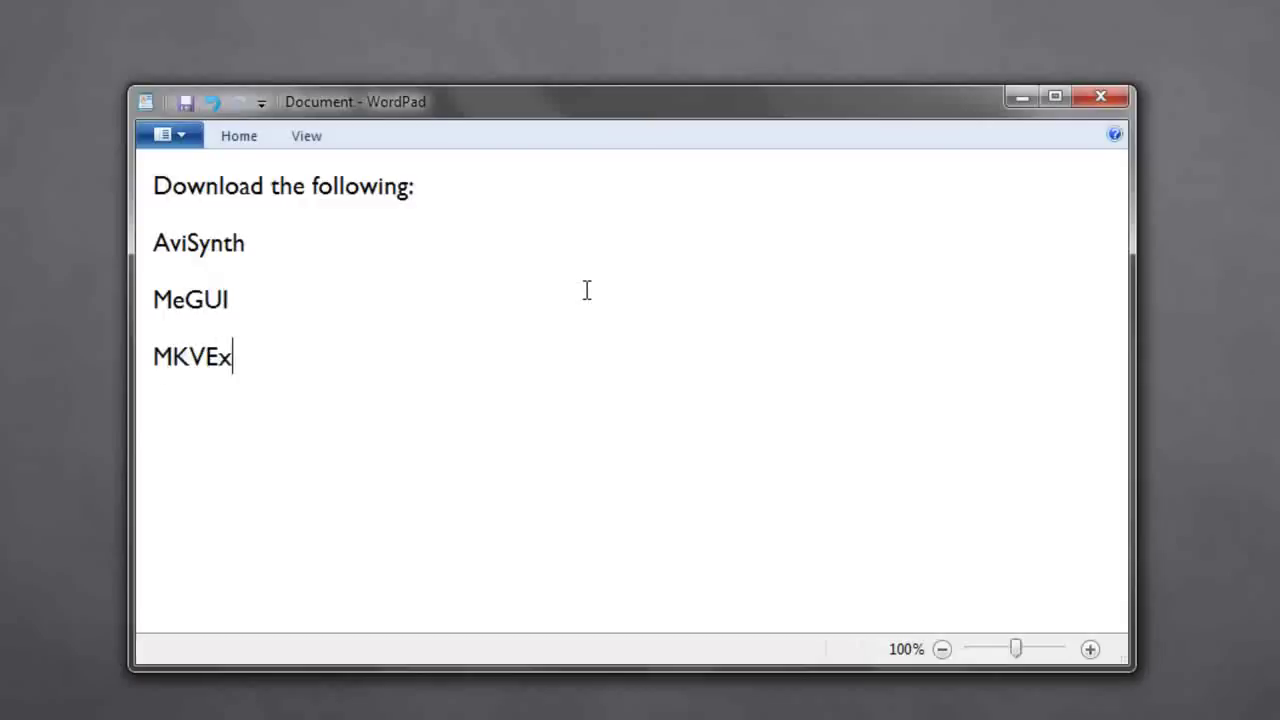
type("tractGUI")
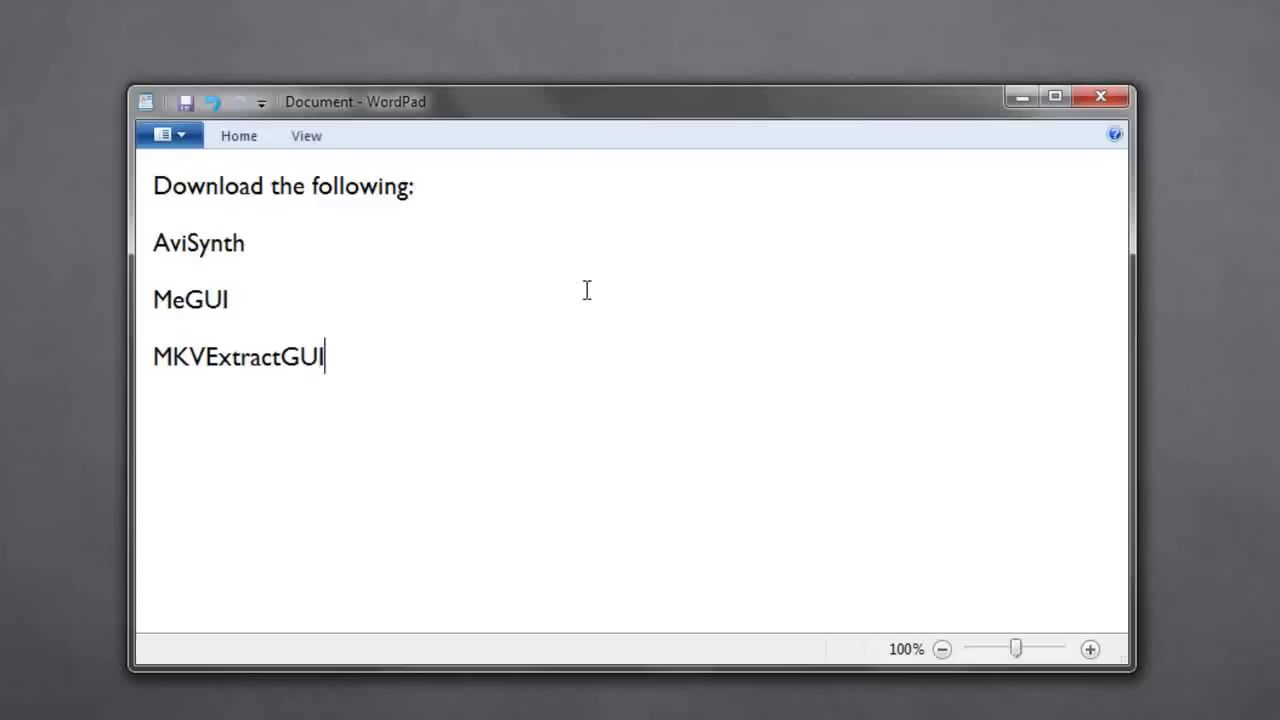
type(" (version 1 ")
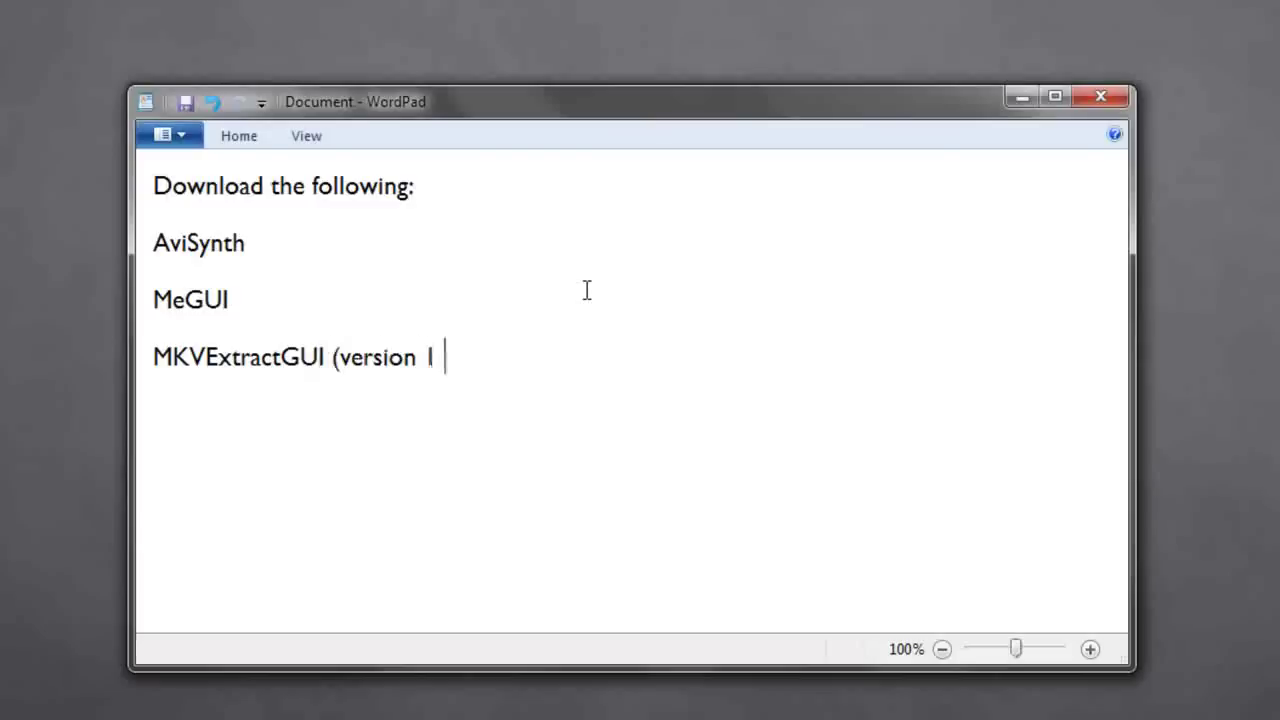
type("or 2 would")
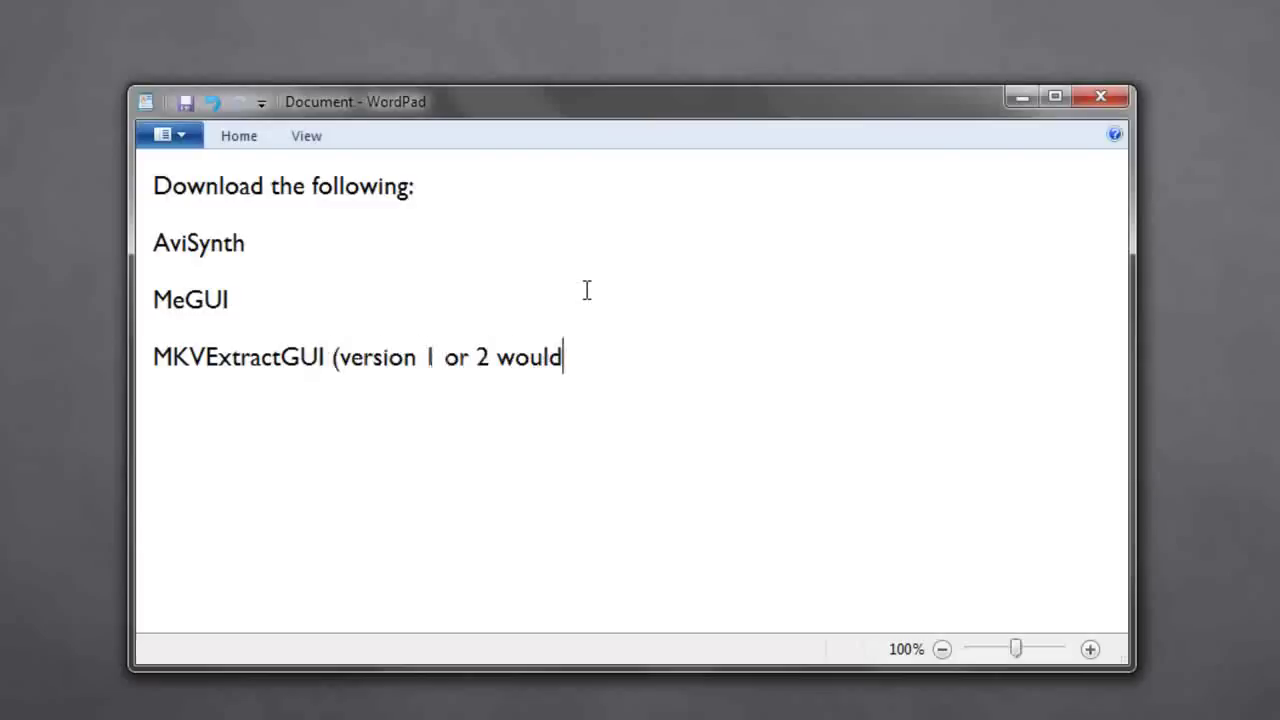
type(" do) MKVT")
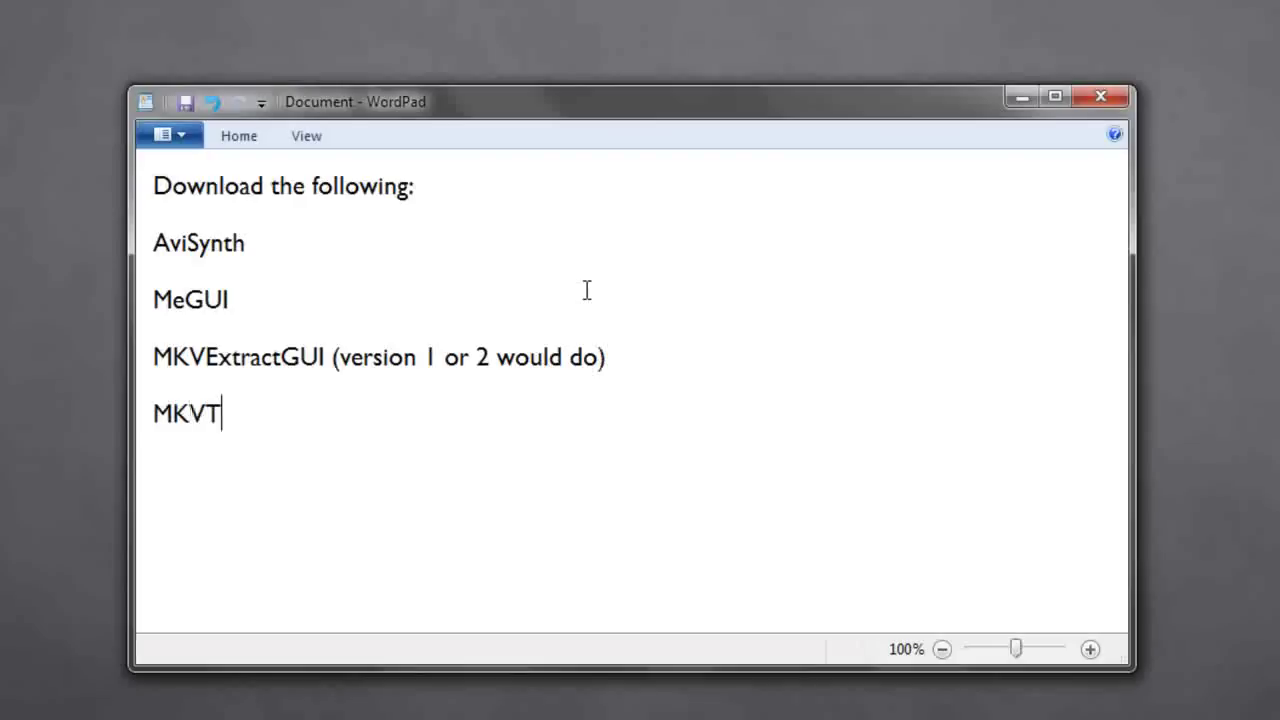
type("ool")
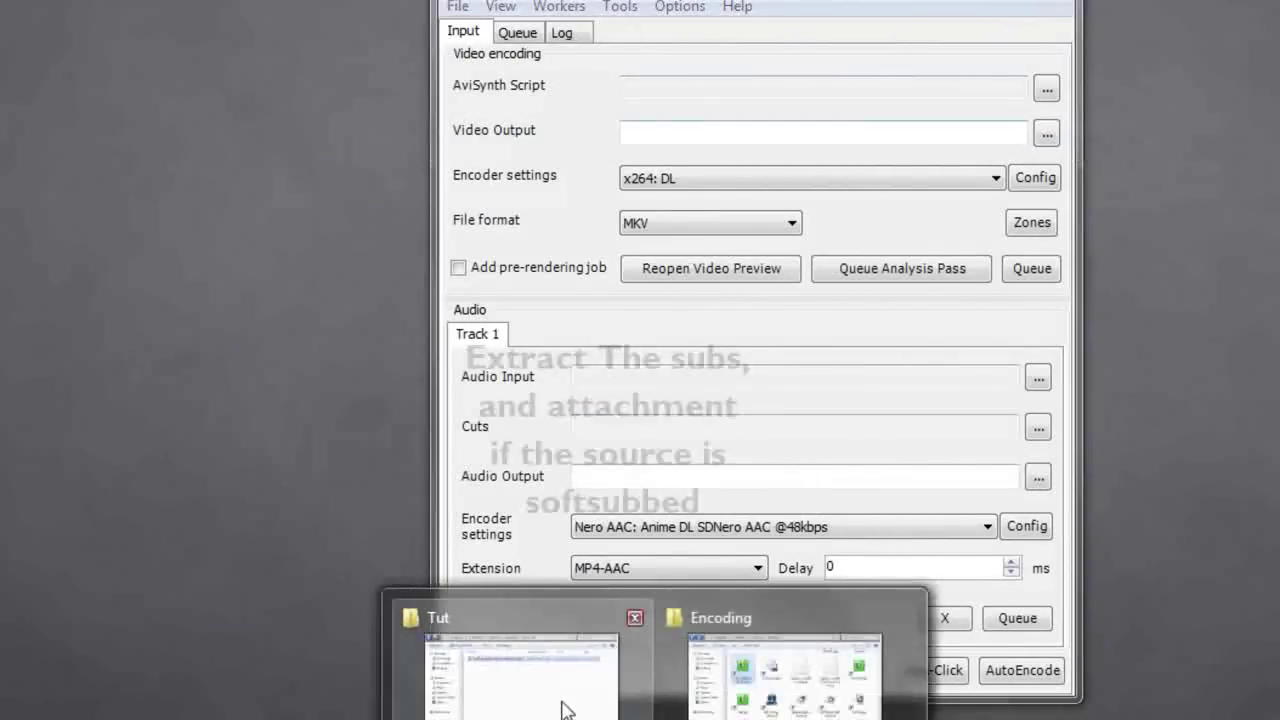
Launch MKVExtractGUI2 from the Encoding folder and load the Fullmetal Alchemist Brotherhood MKV from the Tut folder as its input file.
left_click(566, 705)
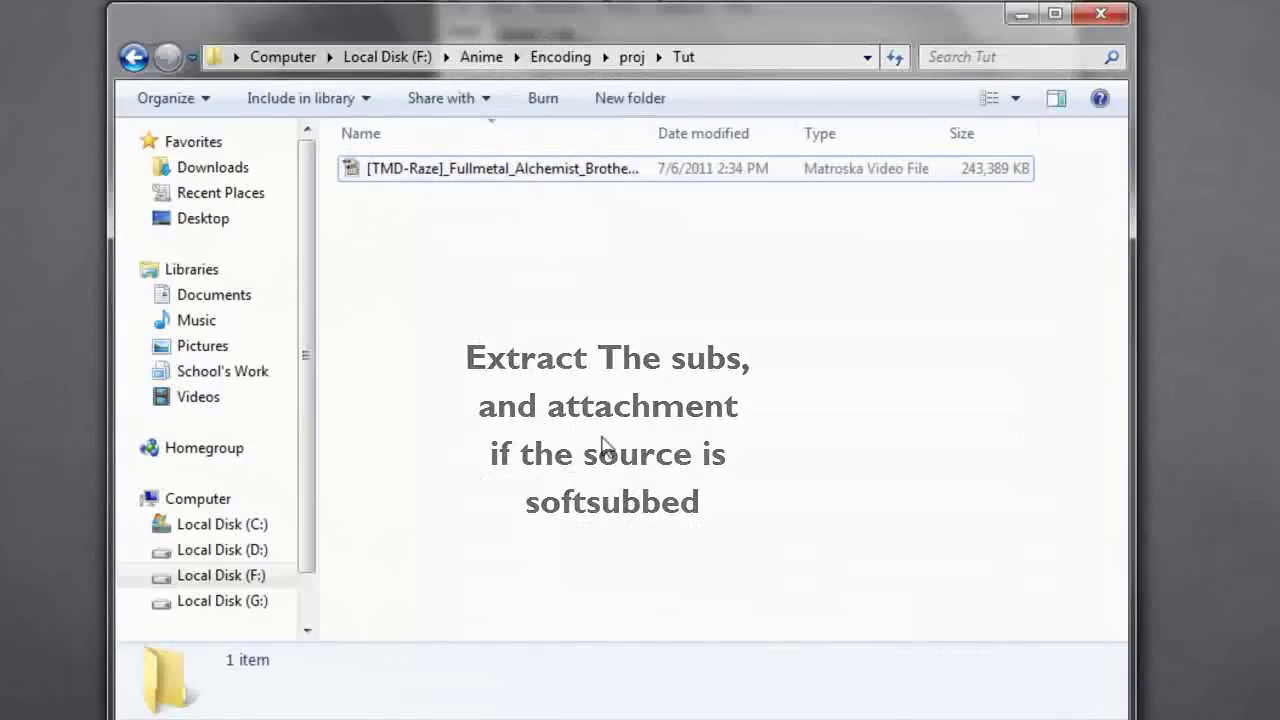
left_click(771, 672)
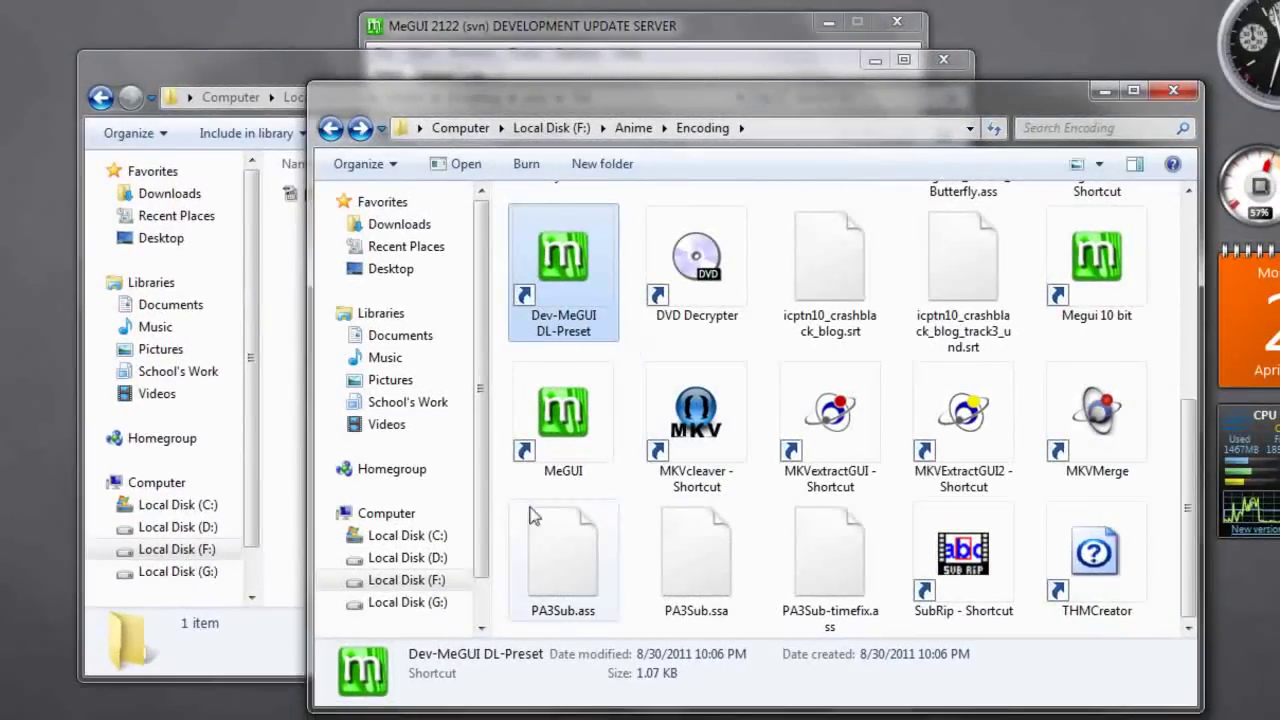
left_click(869, 401)
double_click(963, 410)
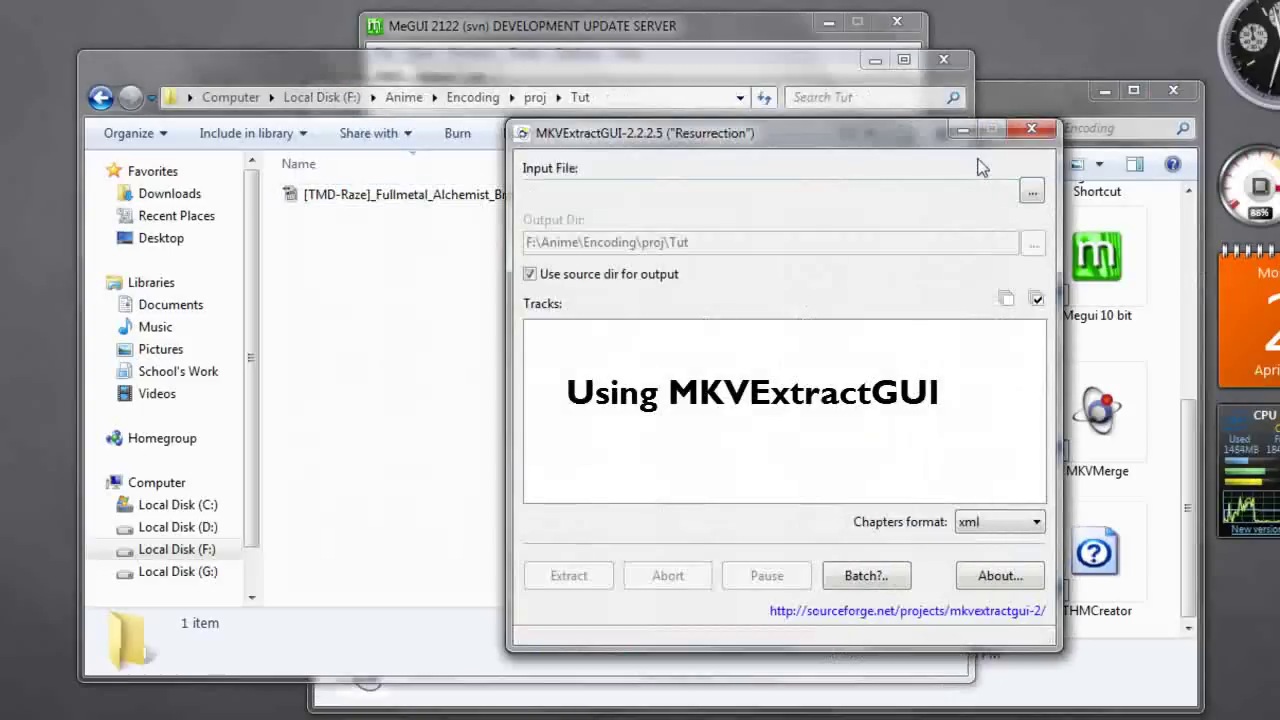
left_click_drag(400, 194, 557, 289)
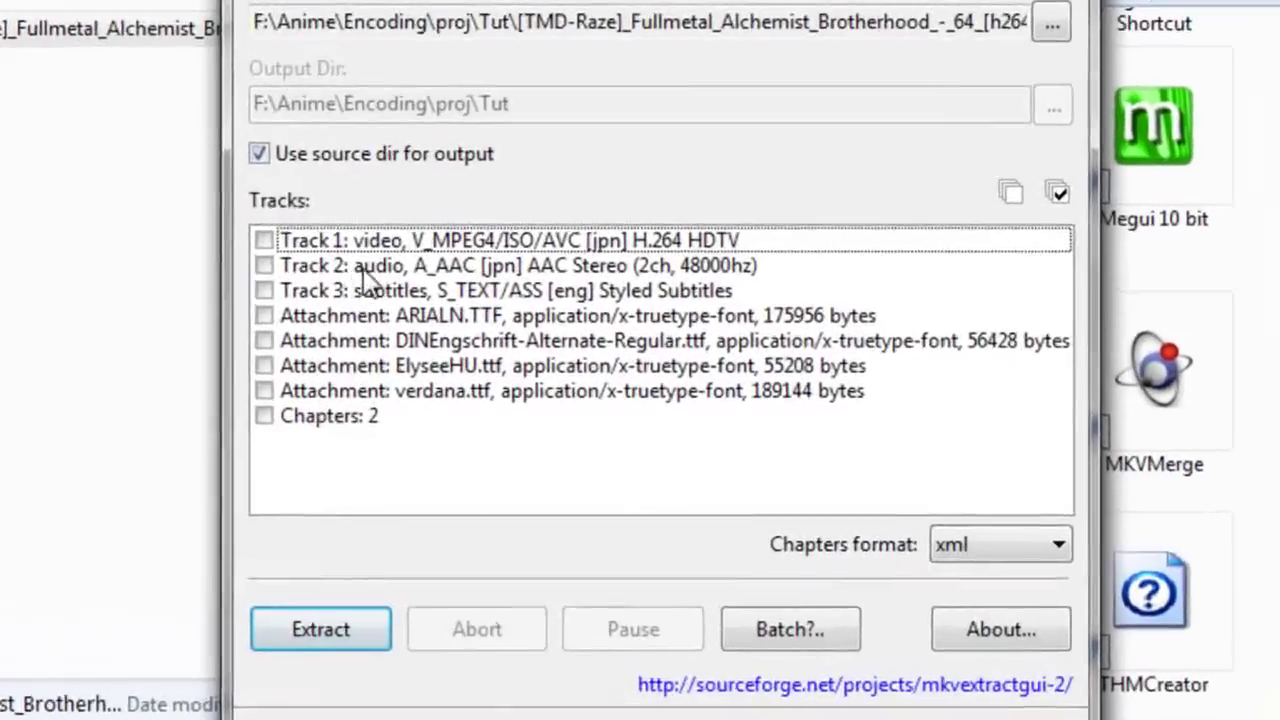
Extract the subtitle track, all four font attachments and the chapters from the MKV, leaving out video and audio.
left_click(364, 291)
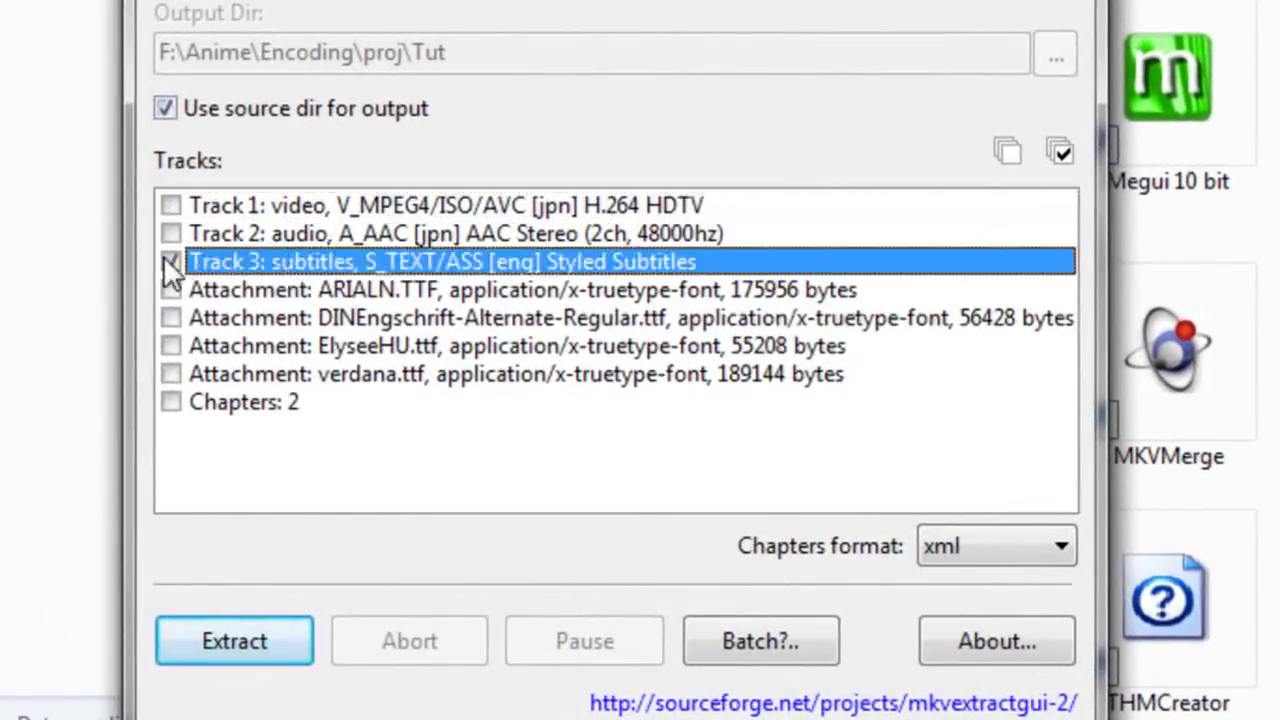
left_click(170, 262)
left_click(436, 294)
left_click(171, 318)
left_click(171, 346)
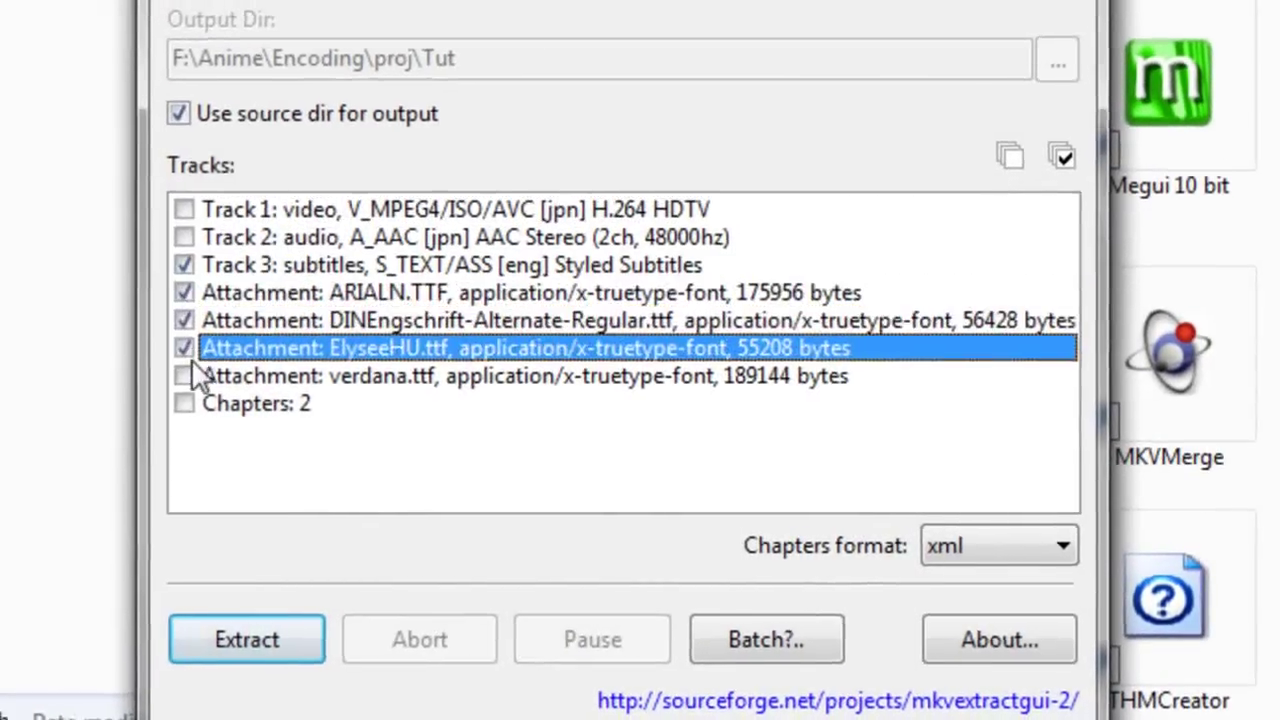
left_click(171, 374)
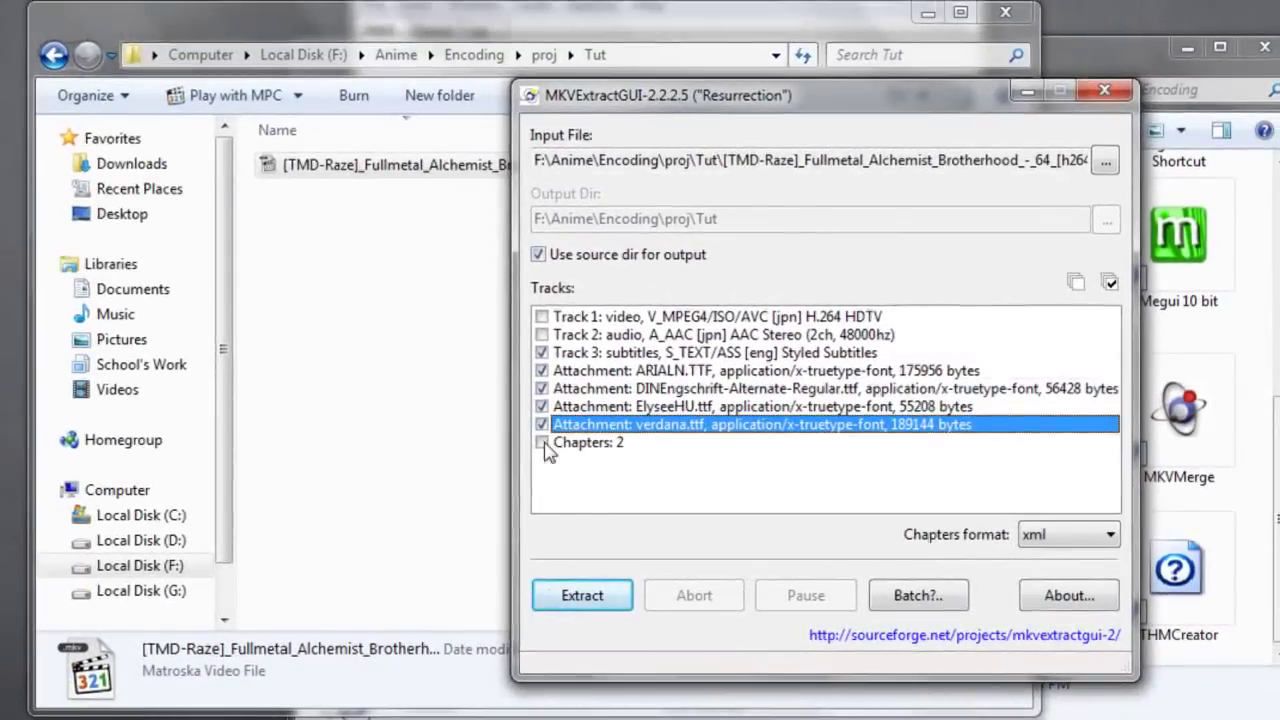
left_click(543, 443)
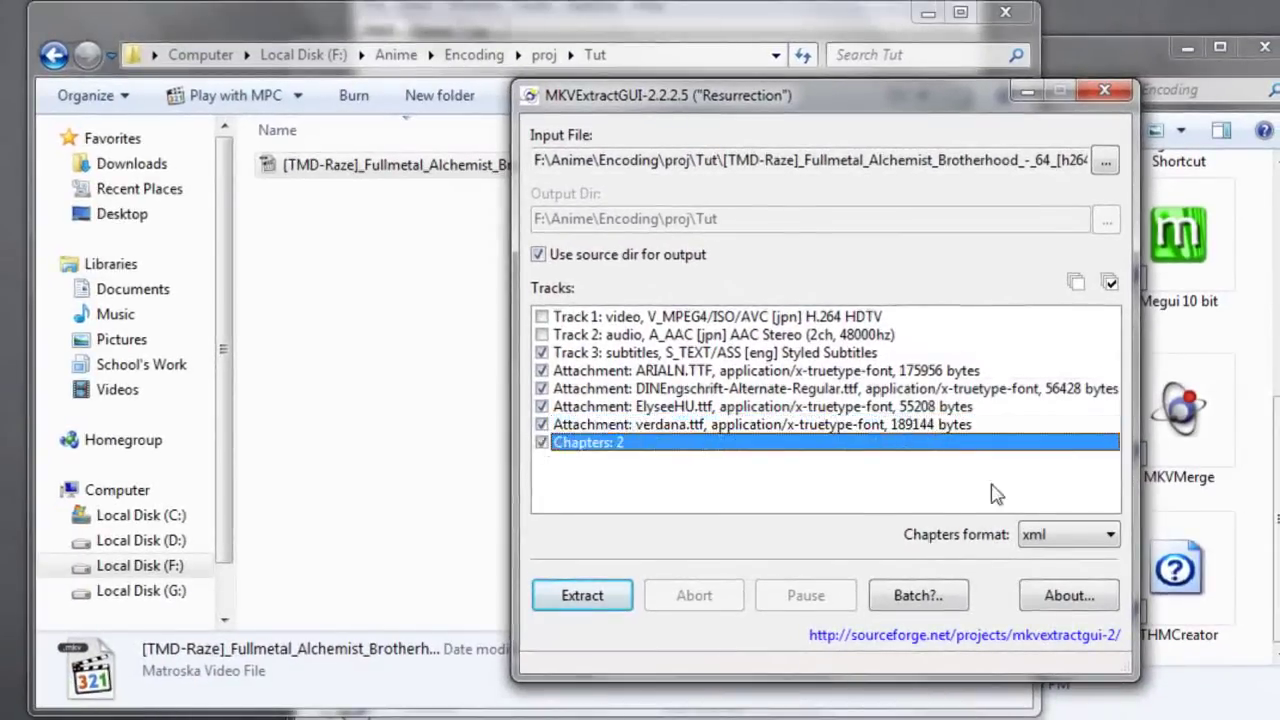
left_click(575, 595)
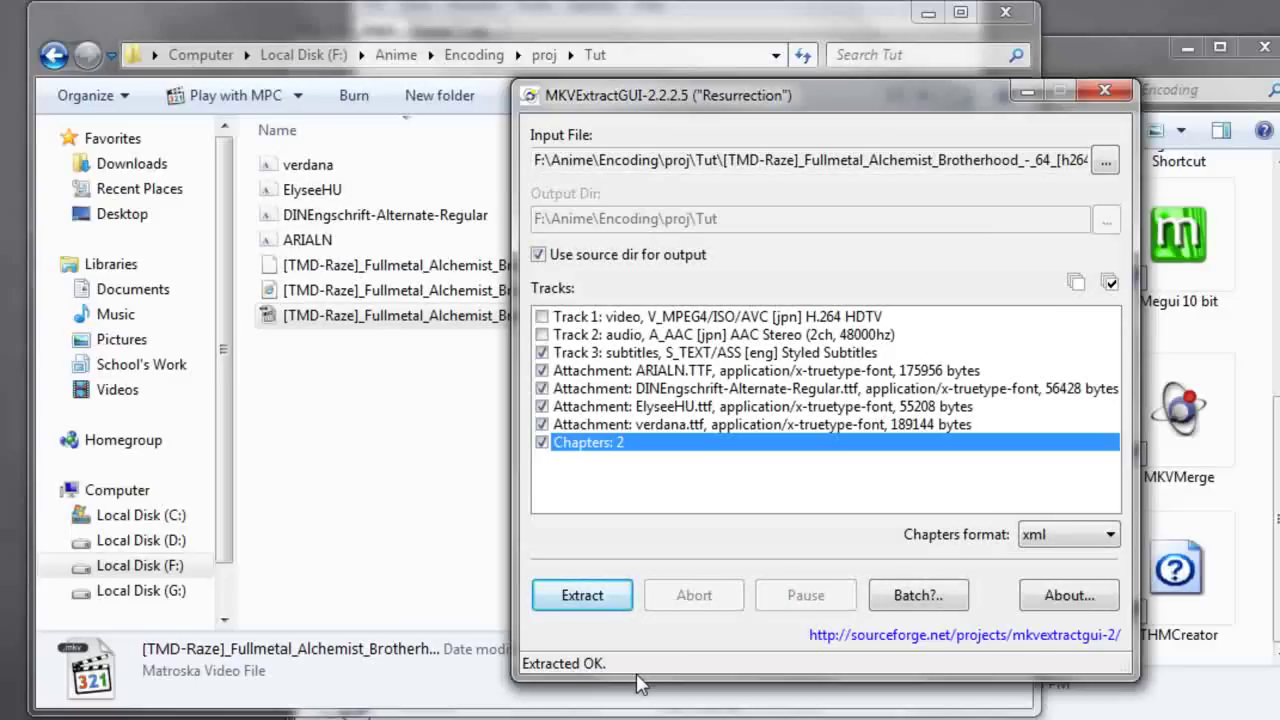
Create a new folder named Attach inside the Tut folder.
left_click(409, 429)
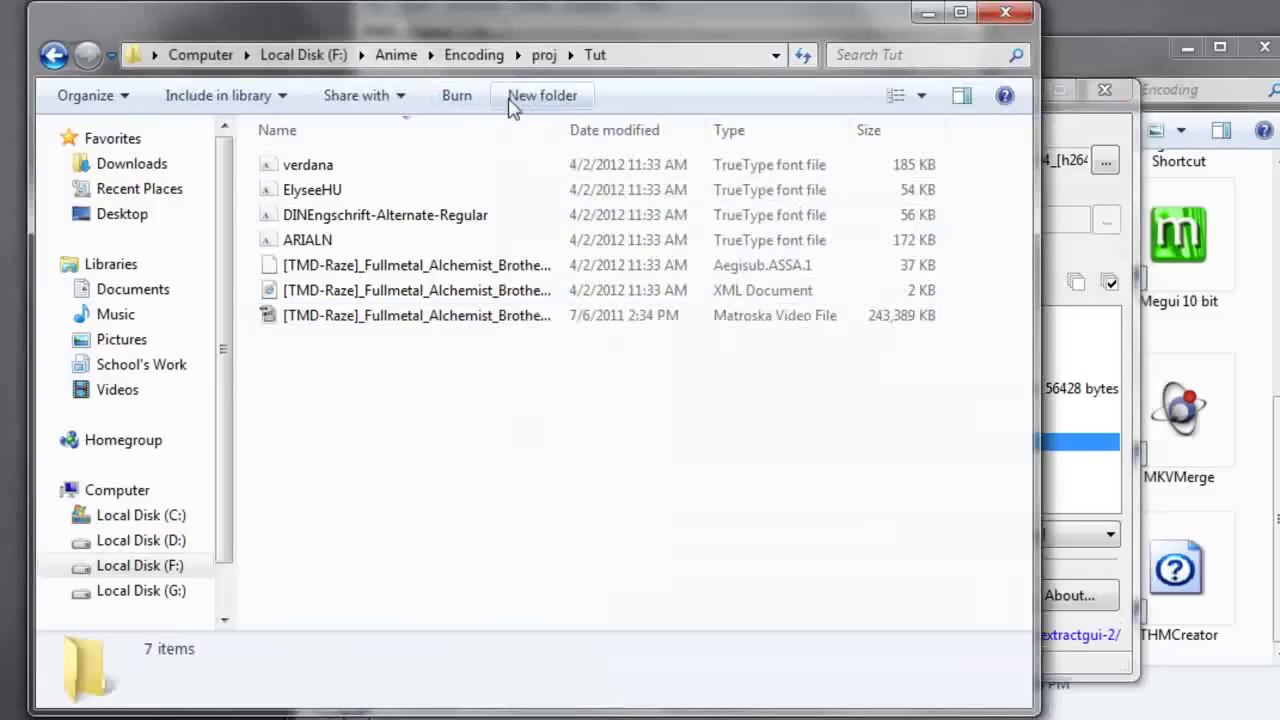
left_click(530, 95)
type("Attach")
key("Return")
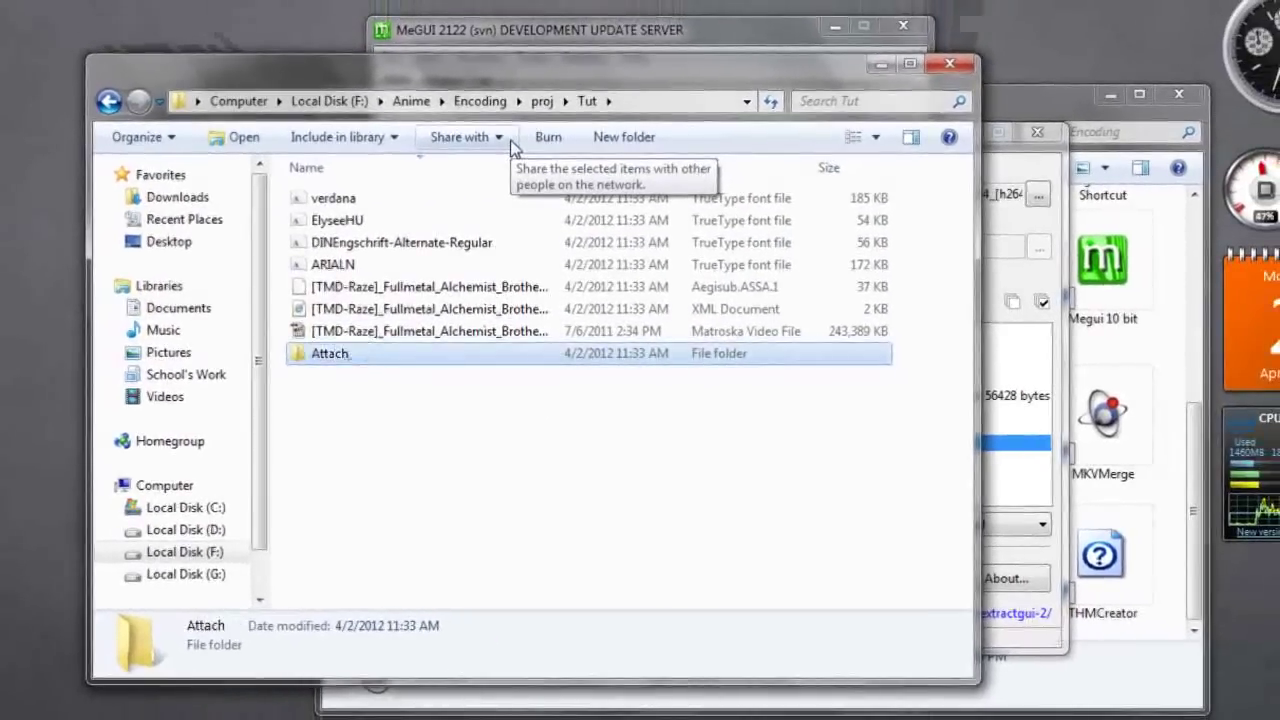
Move the four extracted fonts and the chapters XML file into the Attach folder.
left_click(369, 206)
left_click(515, 306, "shift")
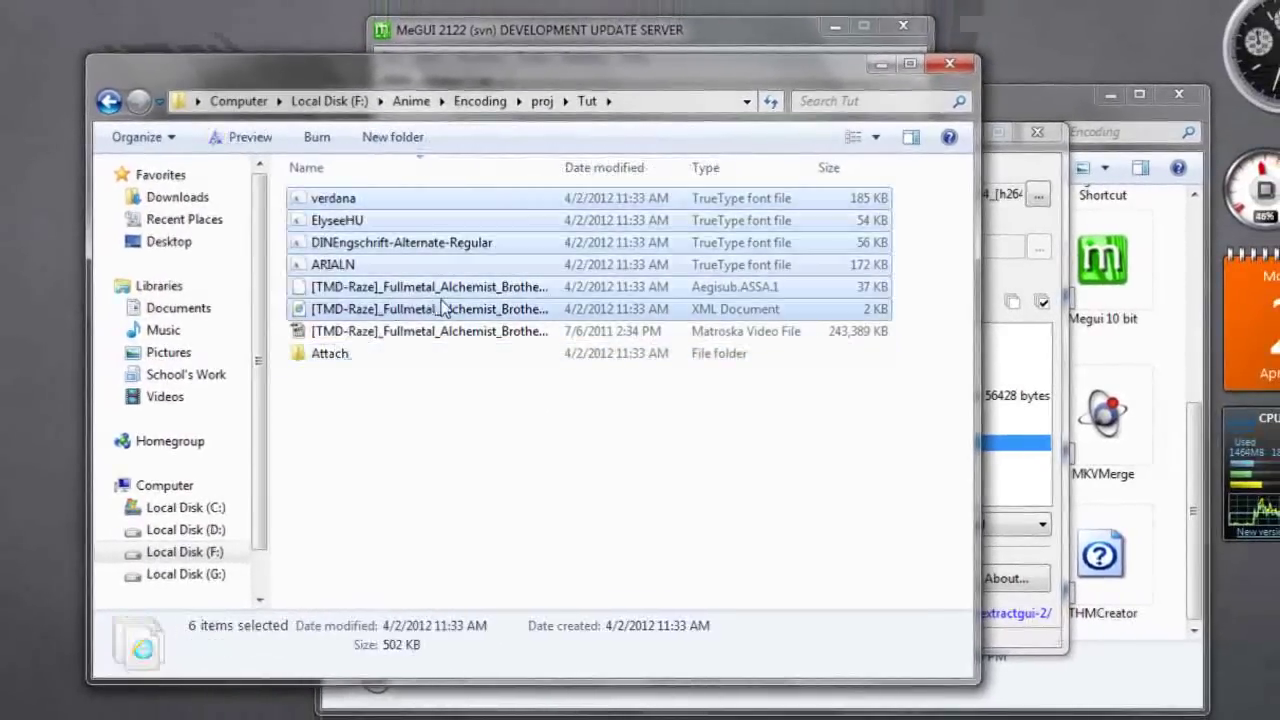
left_click_drag(515, 290, 340, 354)
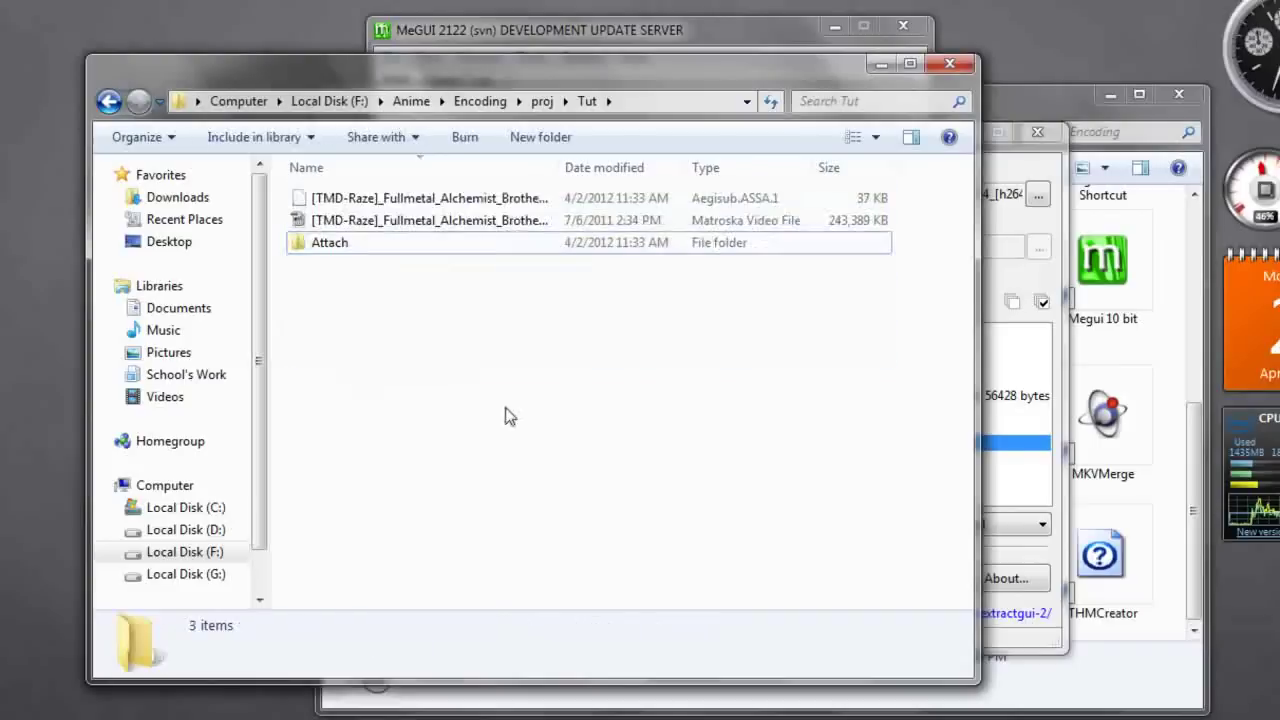
Close MKVExtractGUI, switch to MeGUI and open the Fullmetal Alchemist Brotherhood MKV in the File Indexer.
left_click(1037, 131)
left_click(622, 27)
left_click_drag(622, 27, 694, 38)
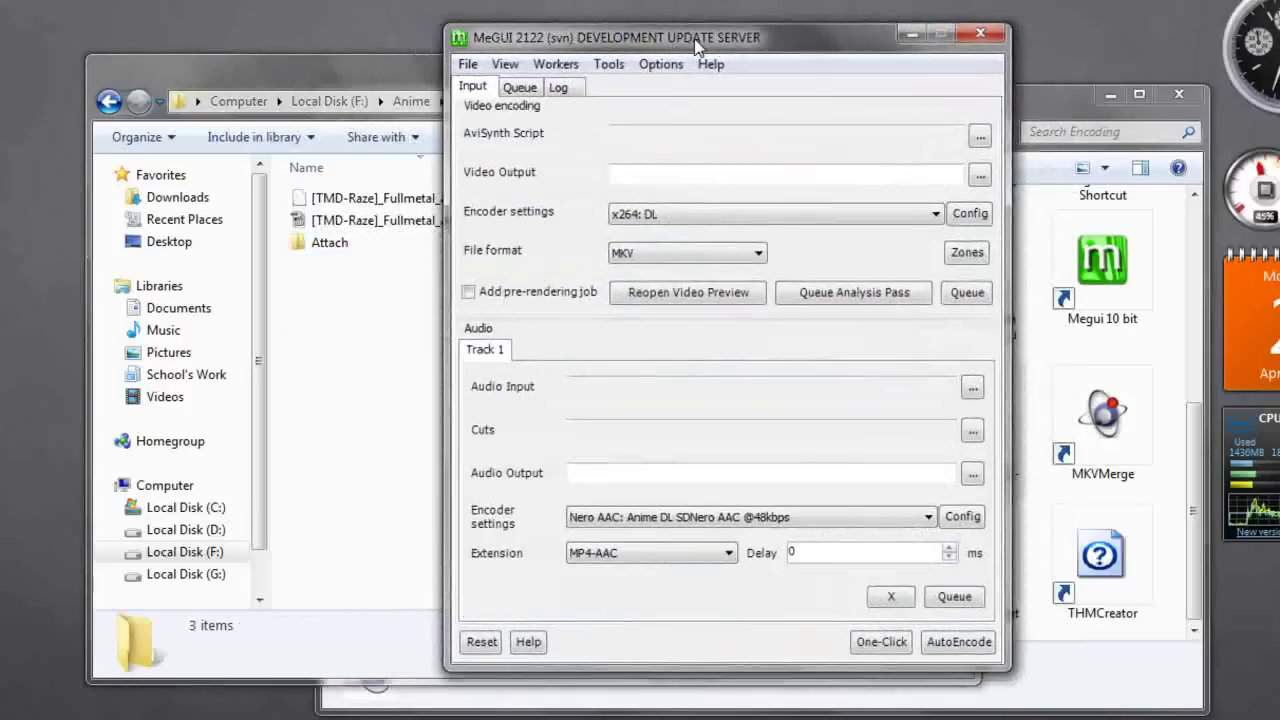
key("ctrl+o")
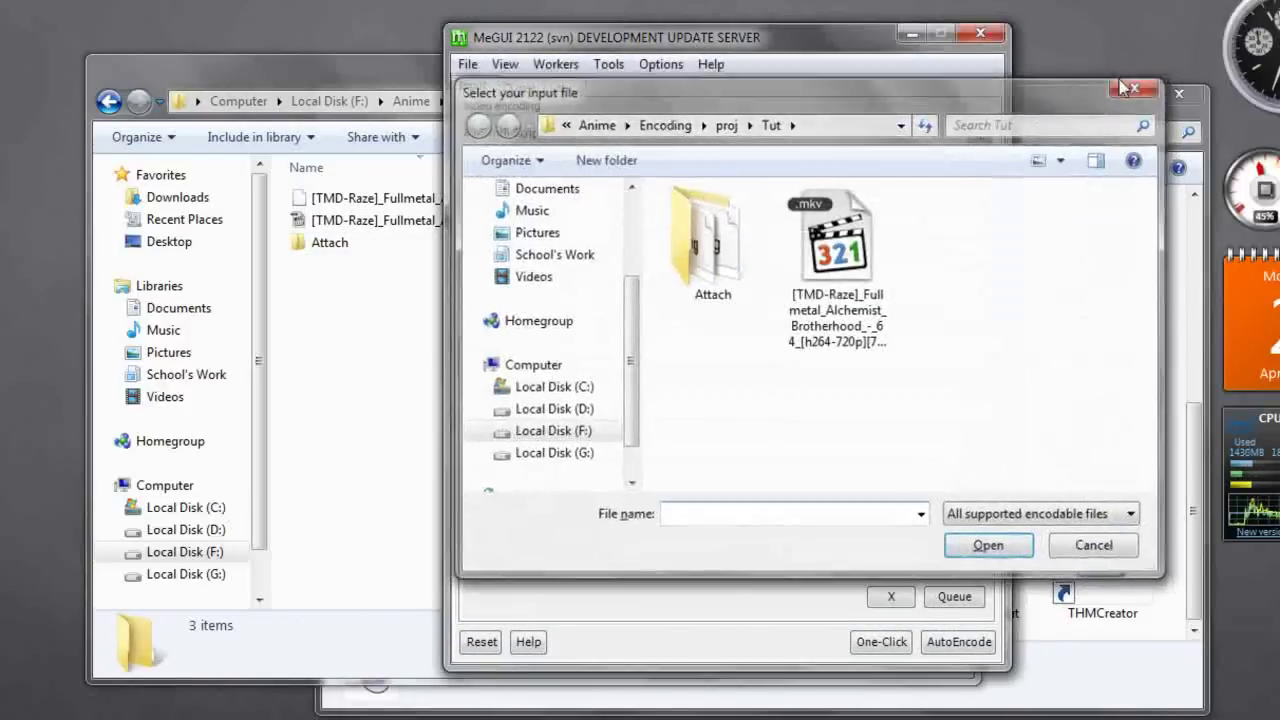
key("Escape")
left_click(467, 64)
left_click(500, 89)
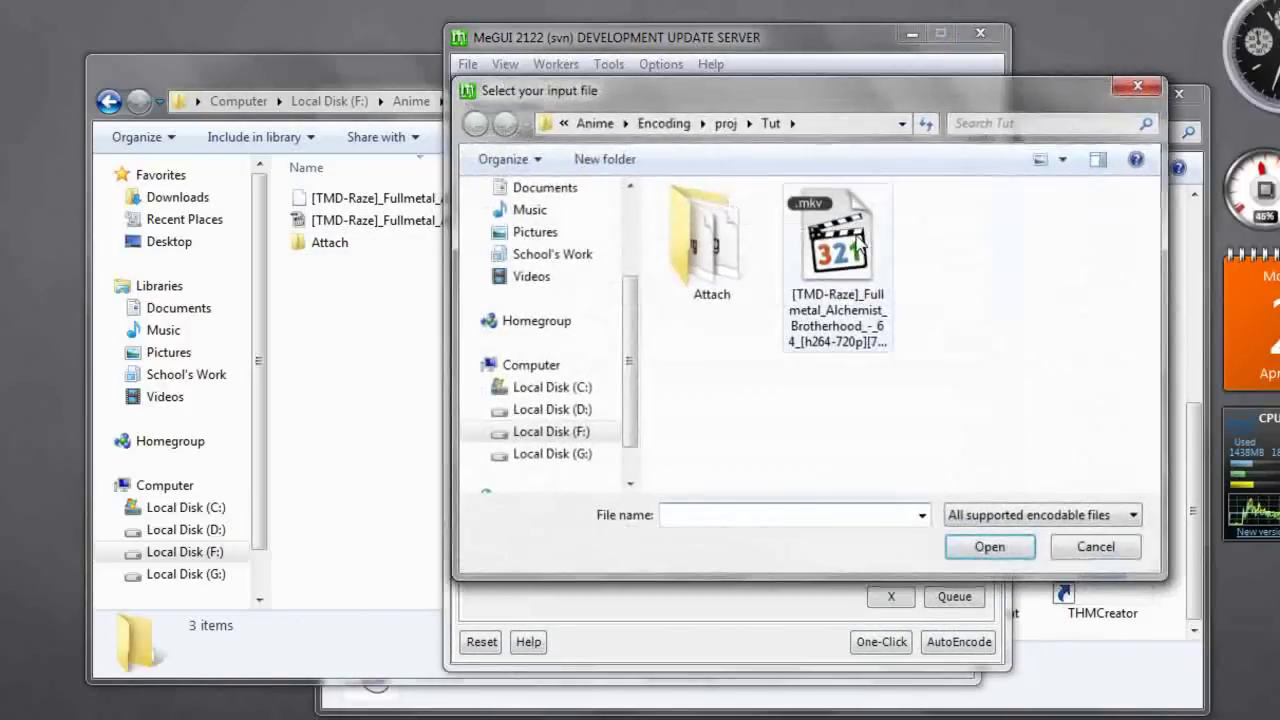
double_click(838, 258)
left_click(717, 421)
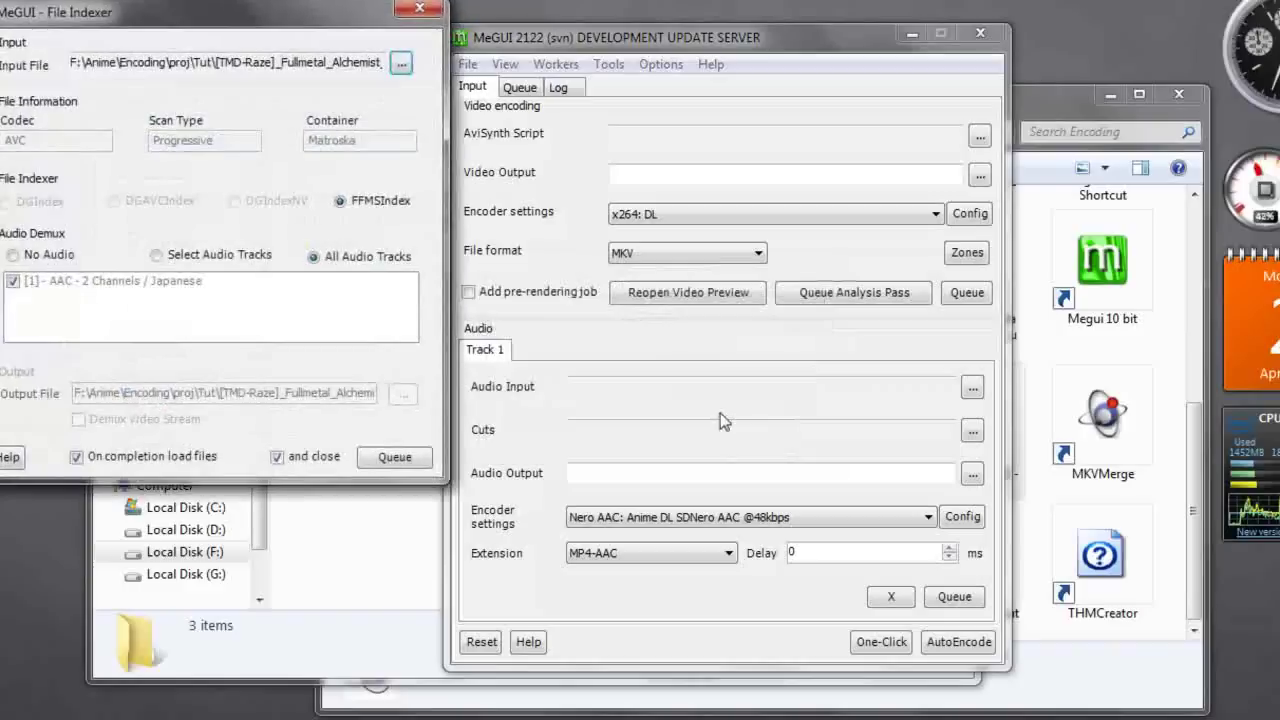
Queue the file indexing job and start processing the job queue.
left_click_drag(140, 18, 481, 56)
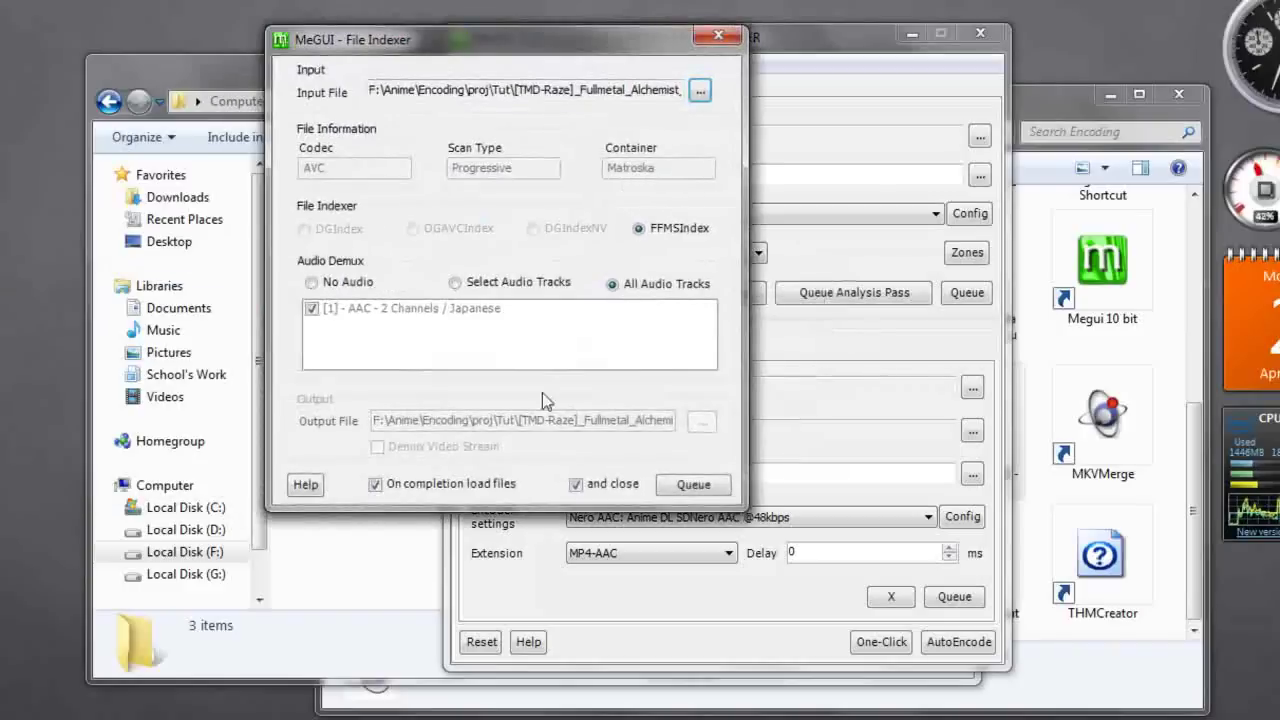
left_click(690, 488)
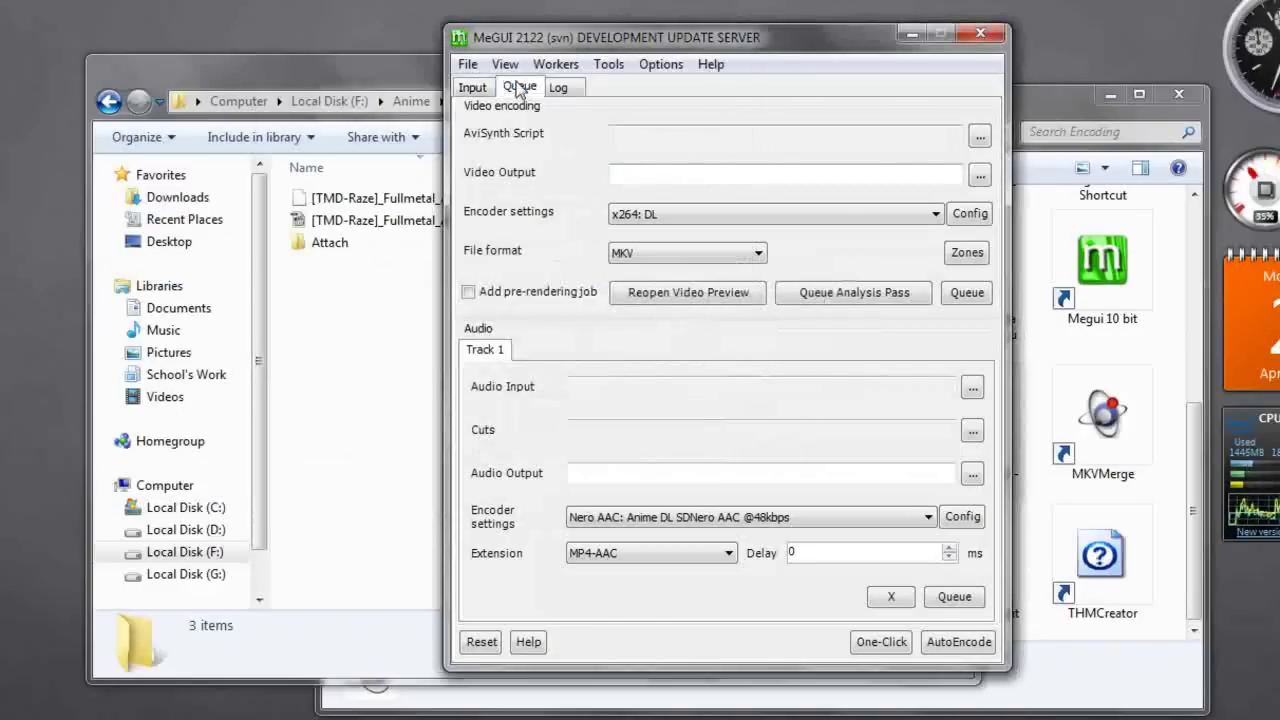
left_click(519, 88)
left_click(494, 612)
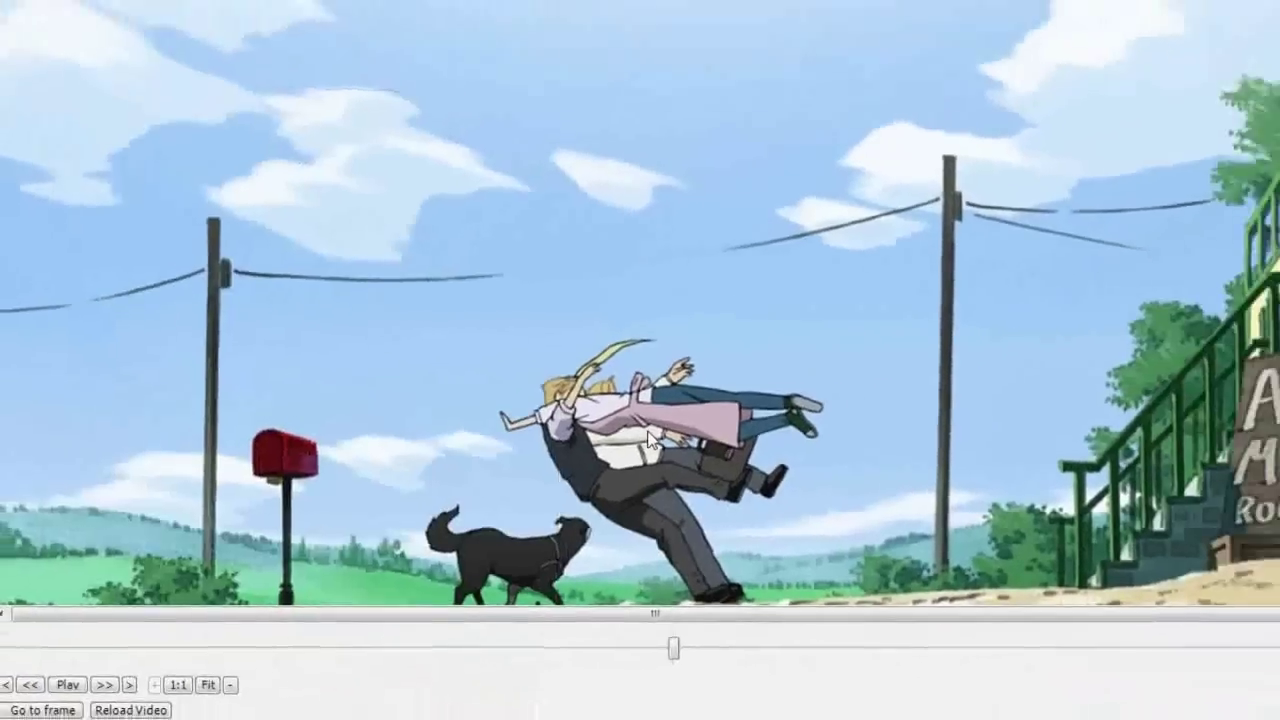
Review the source video around 4:40, close its player and preview the AviSynth script without any resizing.
left_click_drag(675, 656, 259, 650)
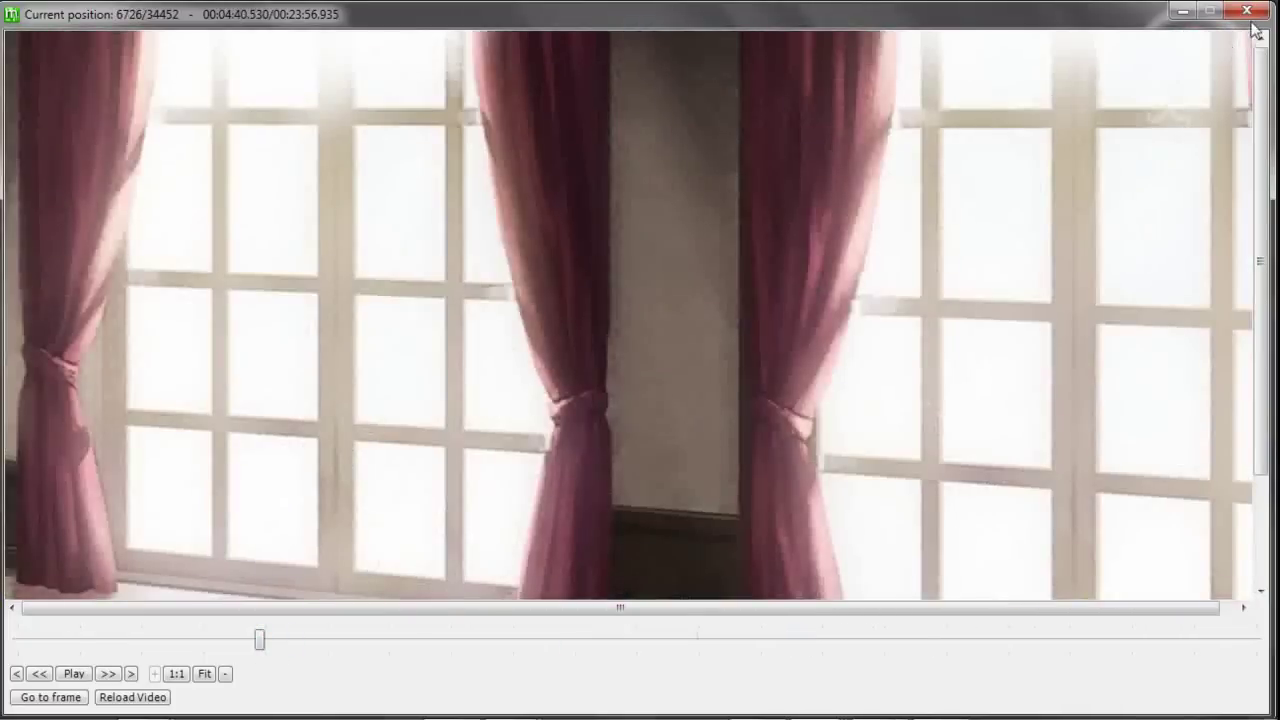
left_click(1248, 12)
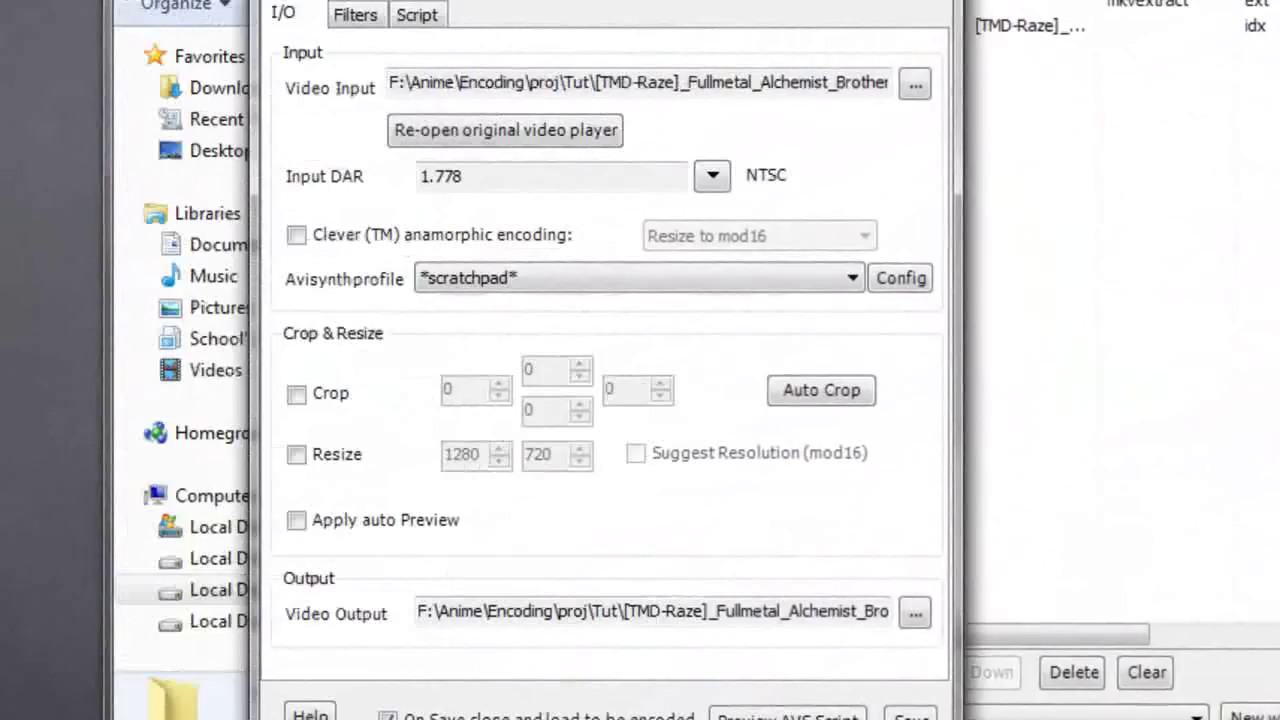
left_click_drag(600, 2, 710, 0)
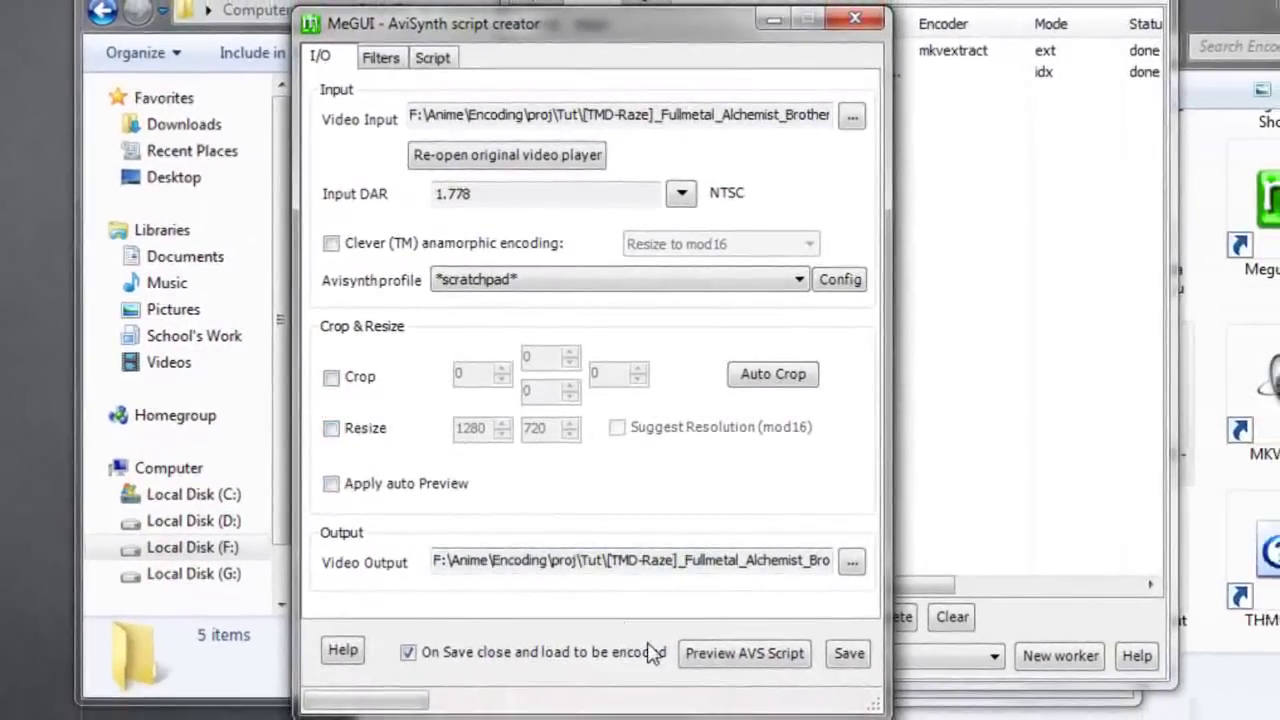
left_click(745, 653)
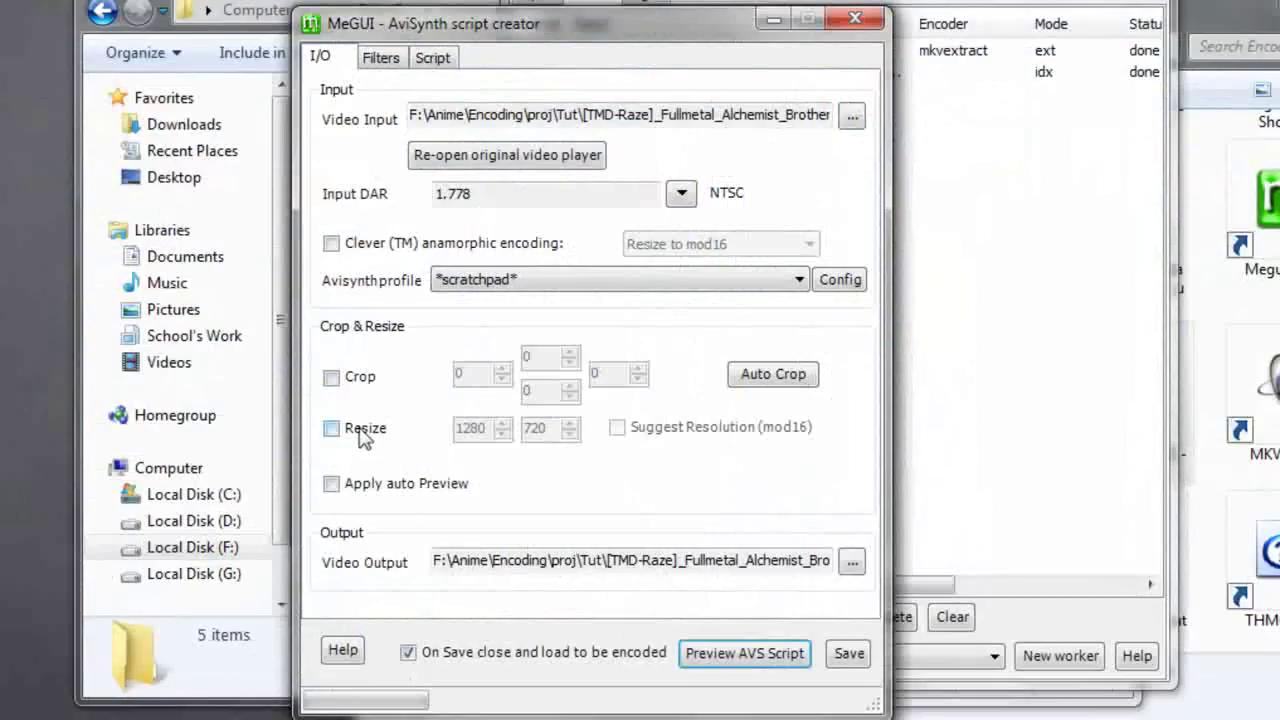
Enable resizing with the suggested mod16 resolution, set the width to 704 and preview the AviSynth script.
left_click(357, 429)
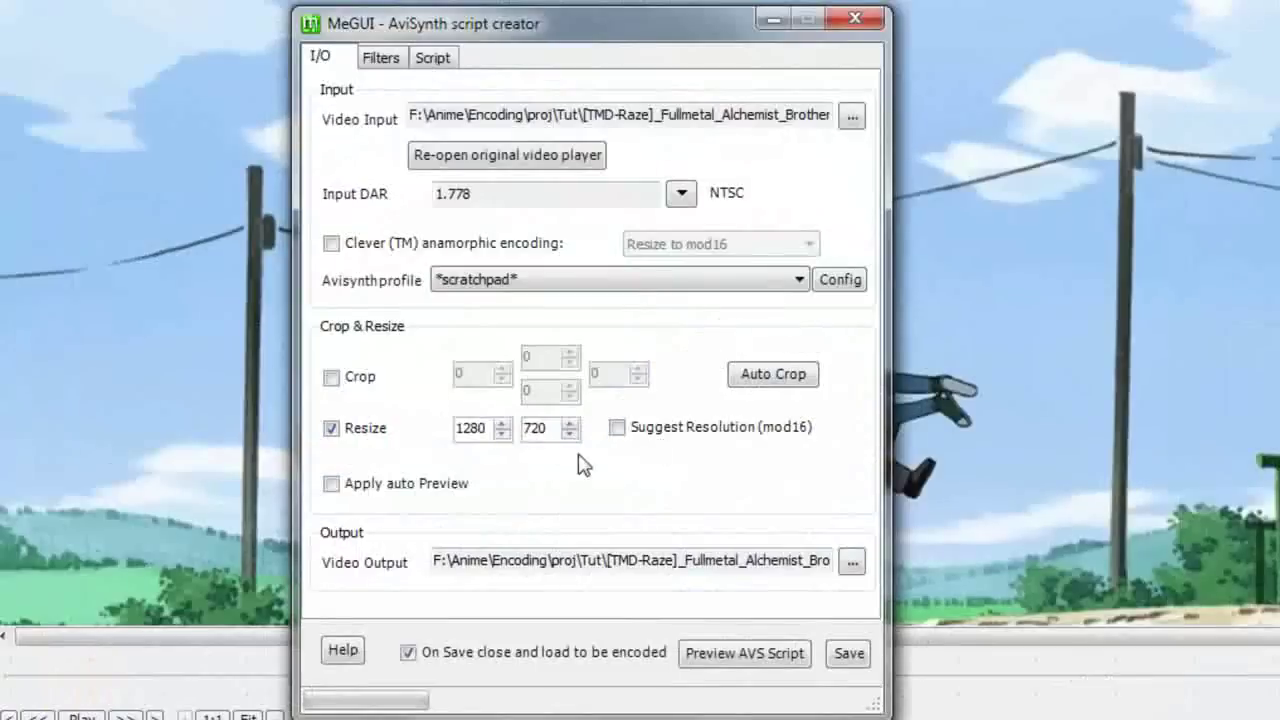
left_click(617, 428)
left_click(502, 434)
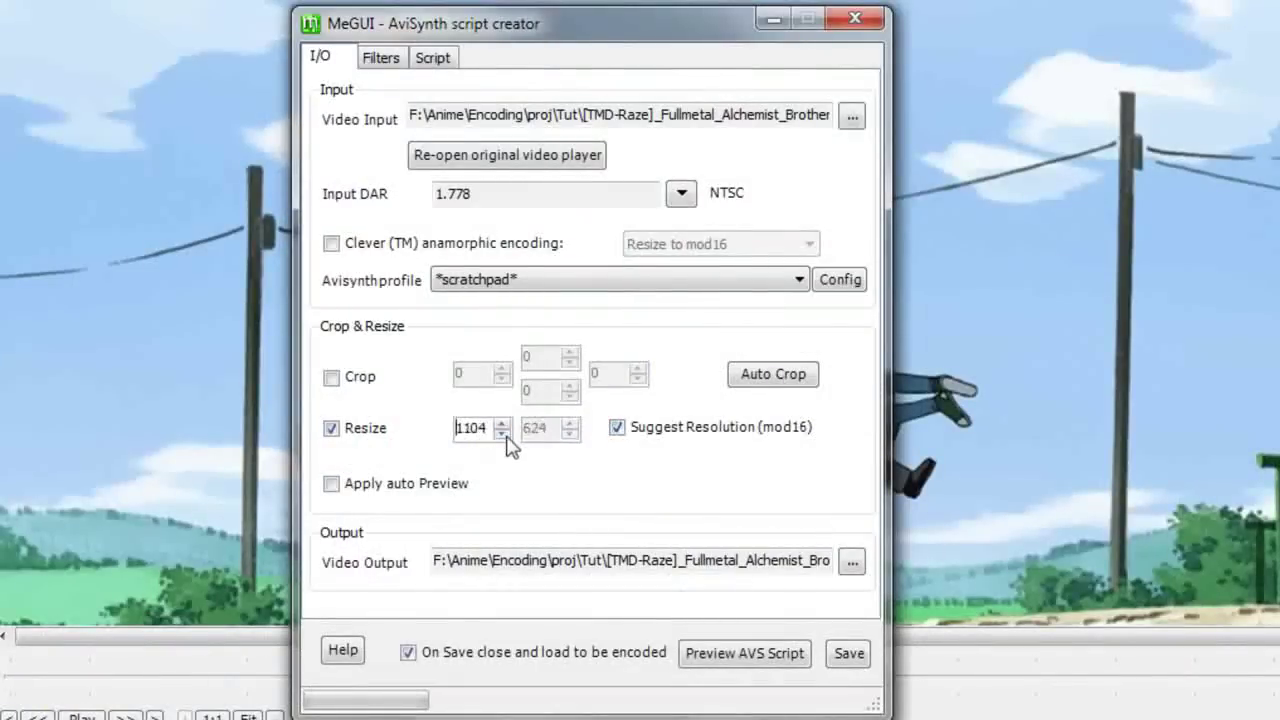
left_click(503, 434)
left_click(503, 435)
left_click(503, 434)
left_click(506, 435)
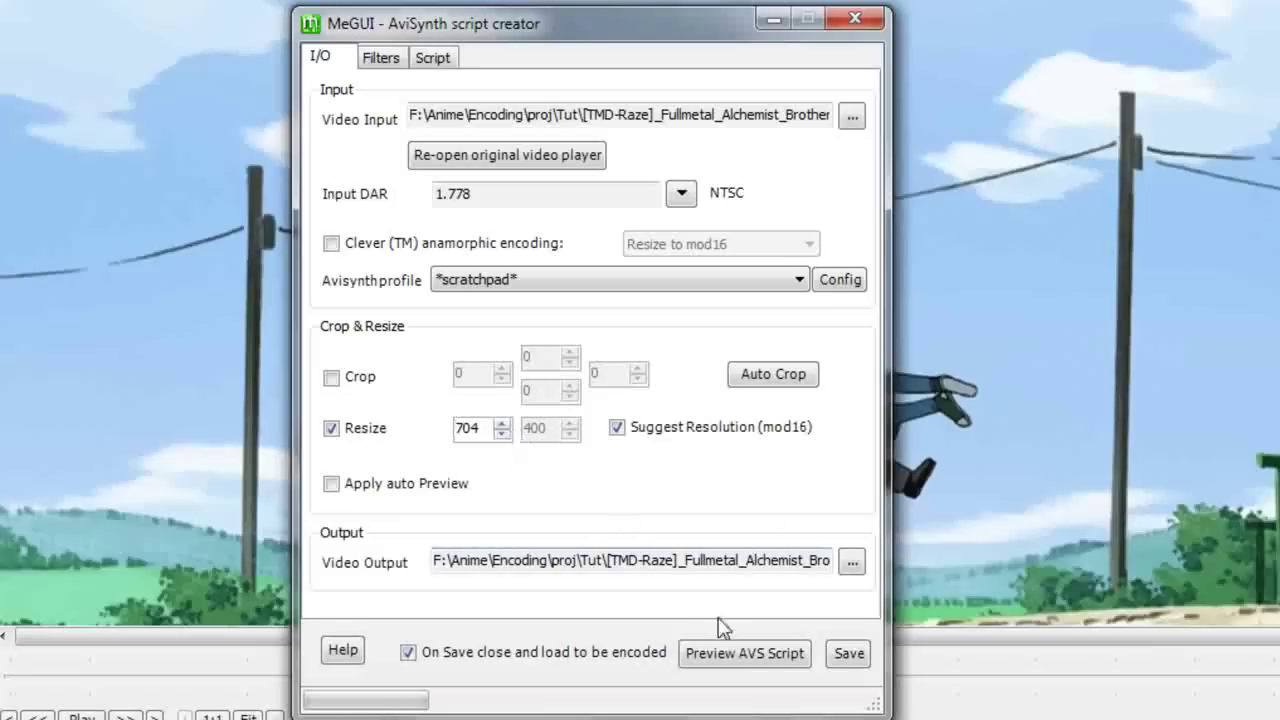
left_click(725, 648)
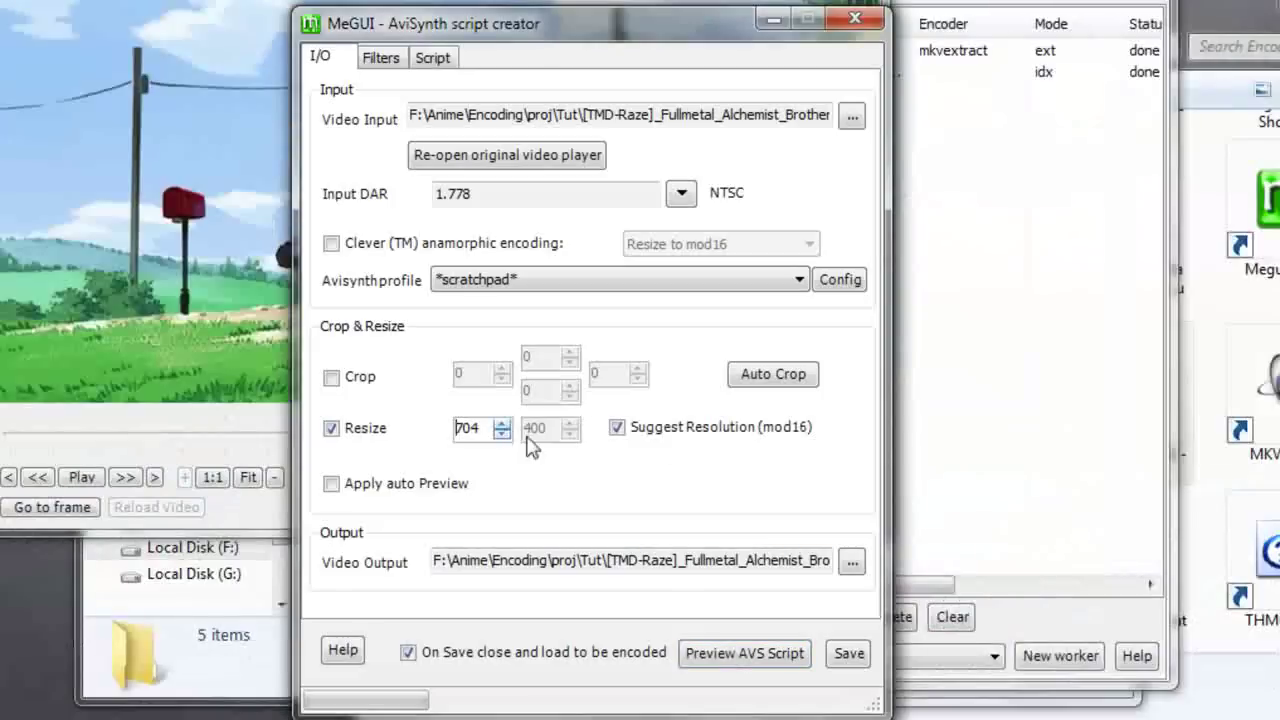
Preview the AviSynth script at a resize width of 720, return the width to 704 and preview it again.
left_click(725, 652)
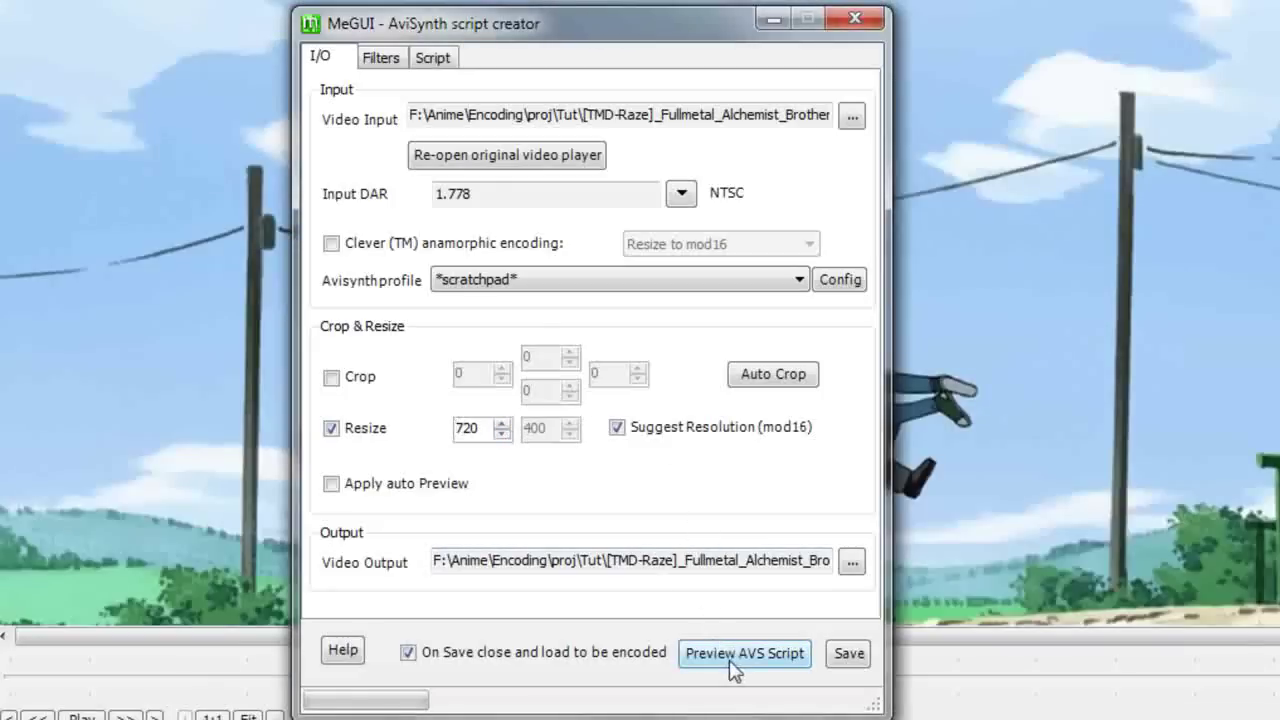
left_click(740, 653)
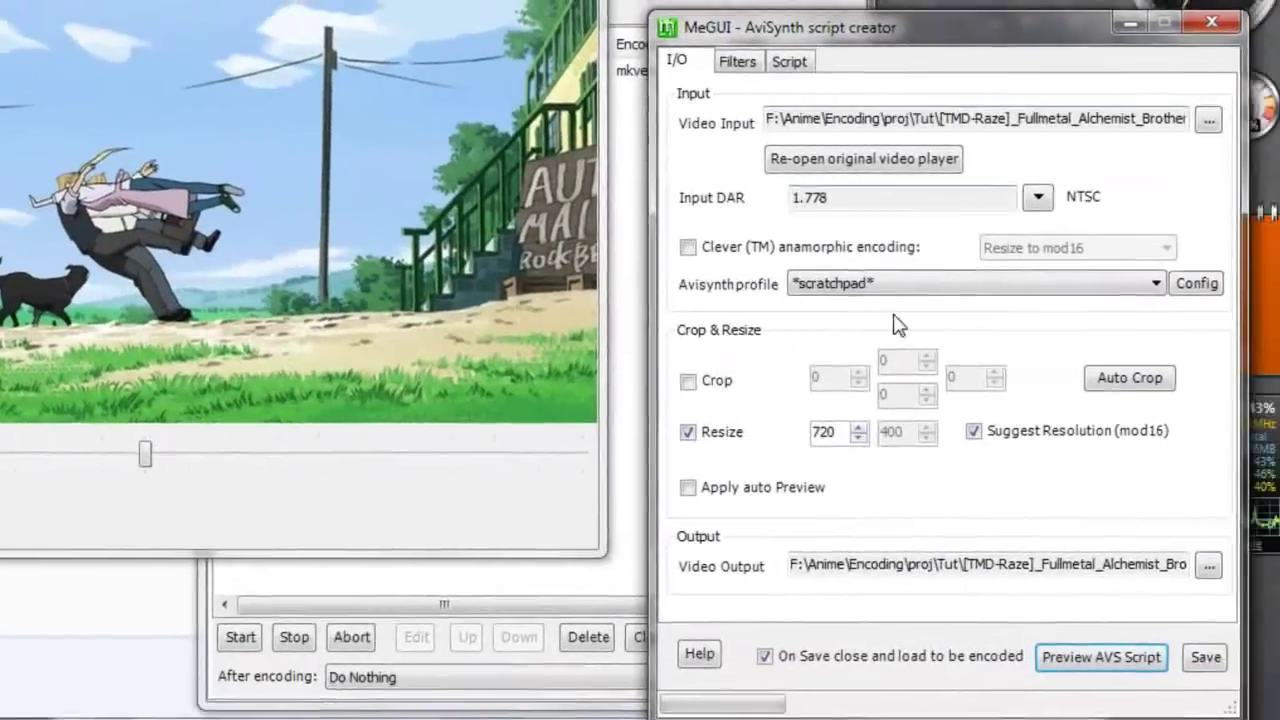
left_click(858, 437)
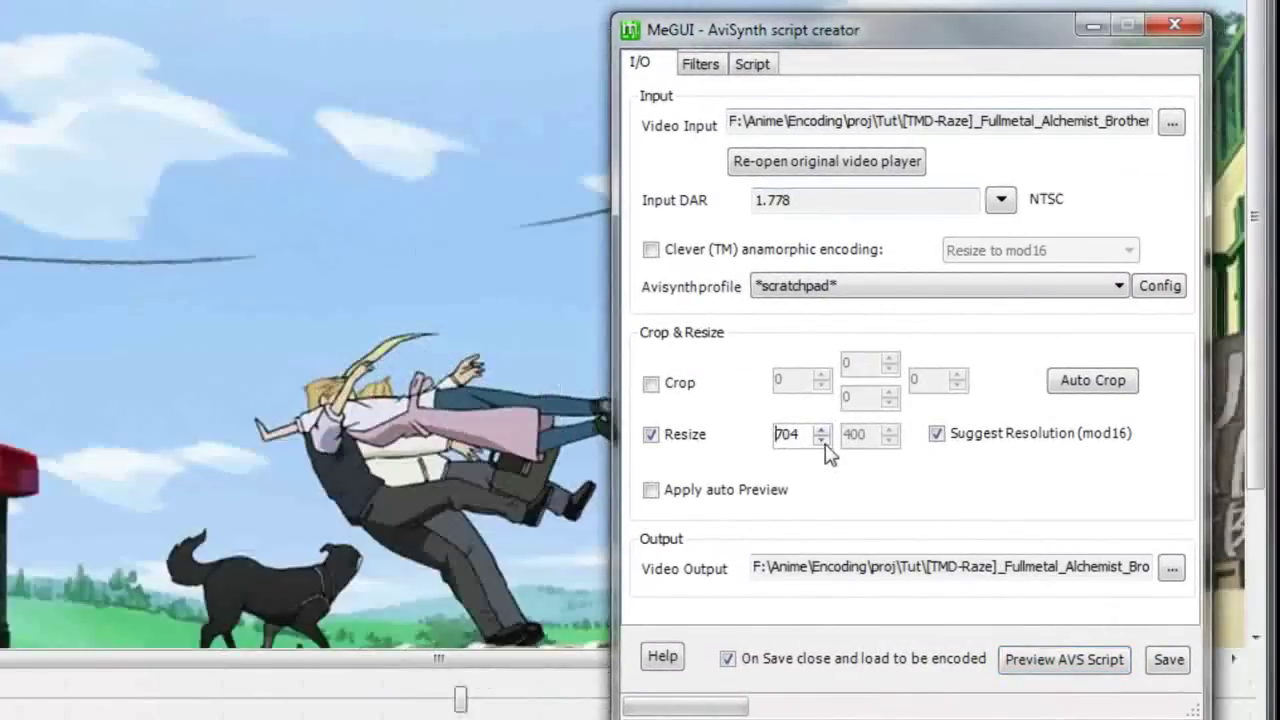
left_click(1050, 668)
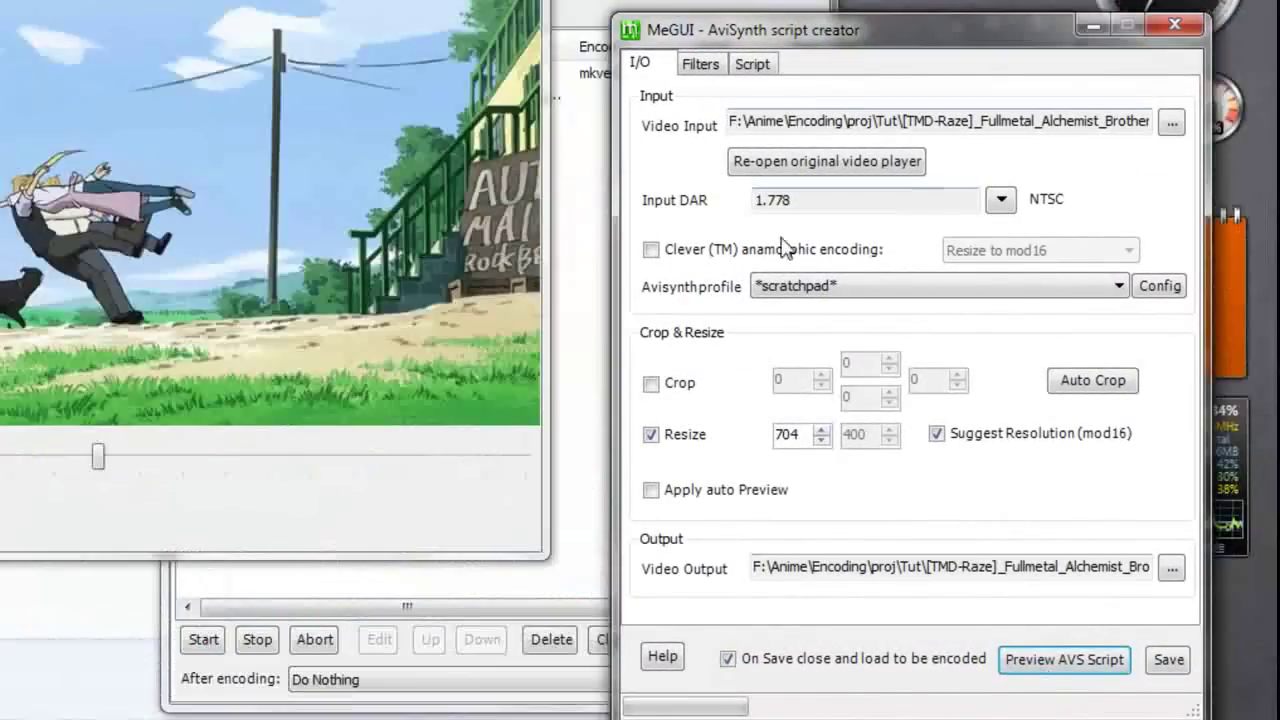
Mark the source as anime in the script filters and open the subtitle file browser, leaving it without choosing a file.
left_click(700, 64)
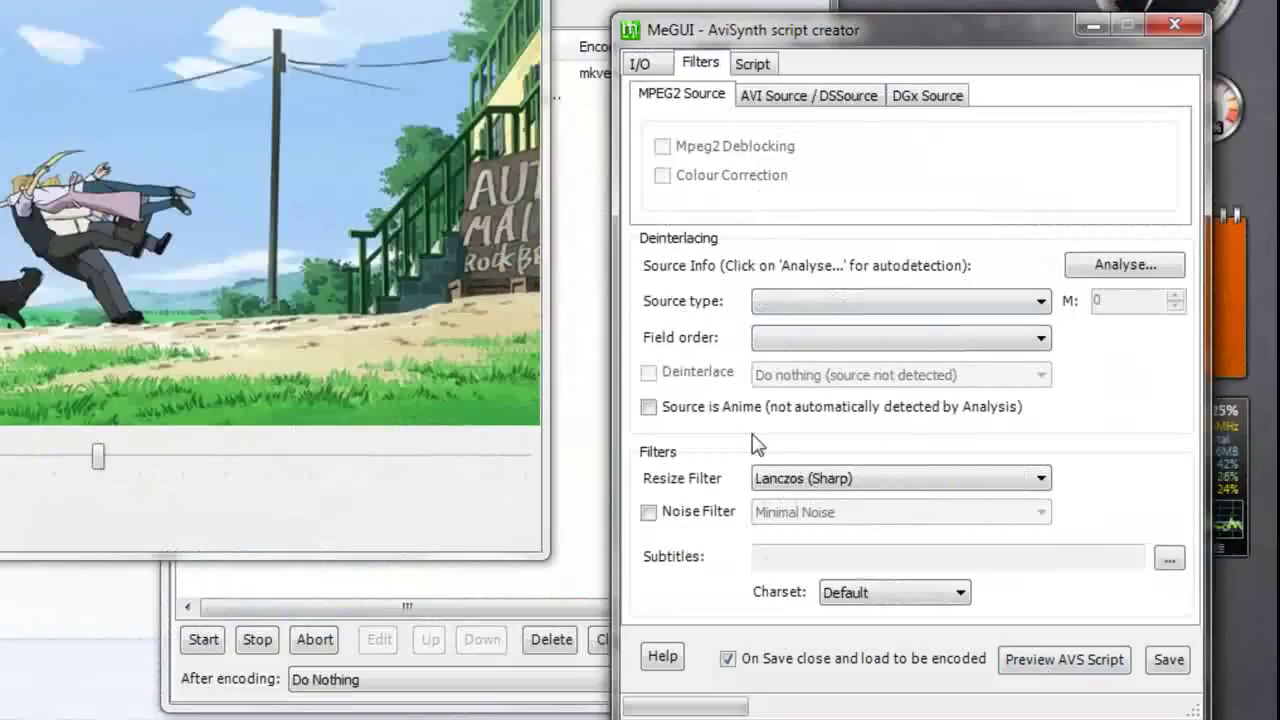
left_click(649, 407)
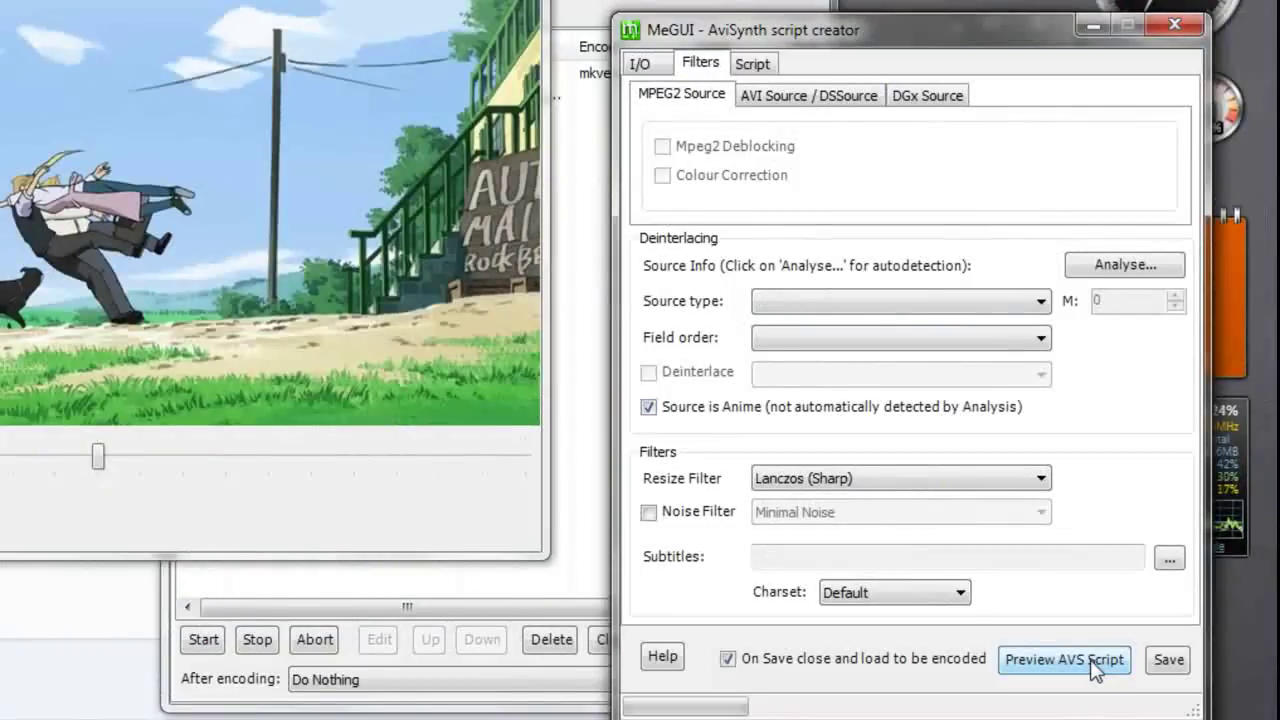
left_click(1169, 558)
left_click(1240, 66)
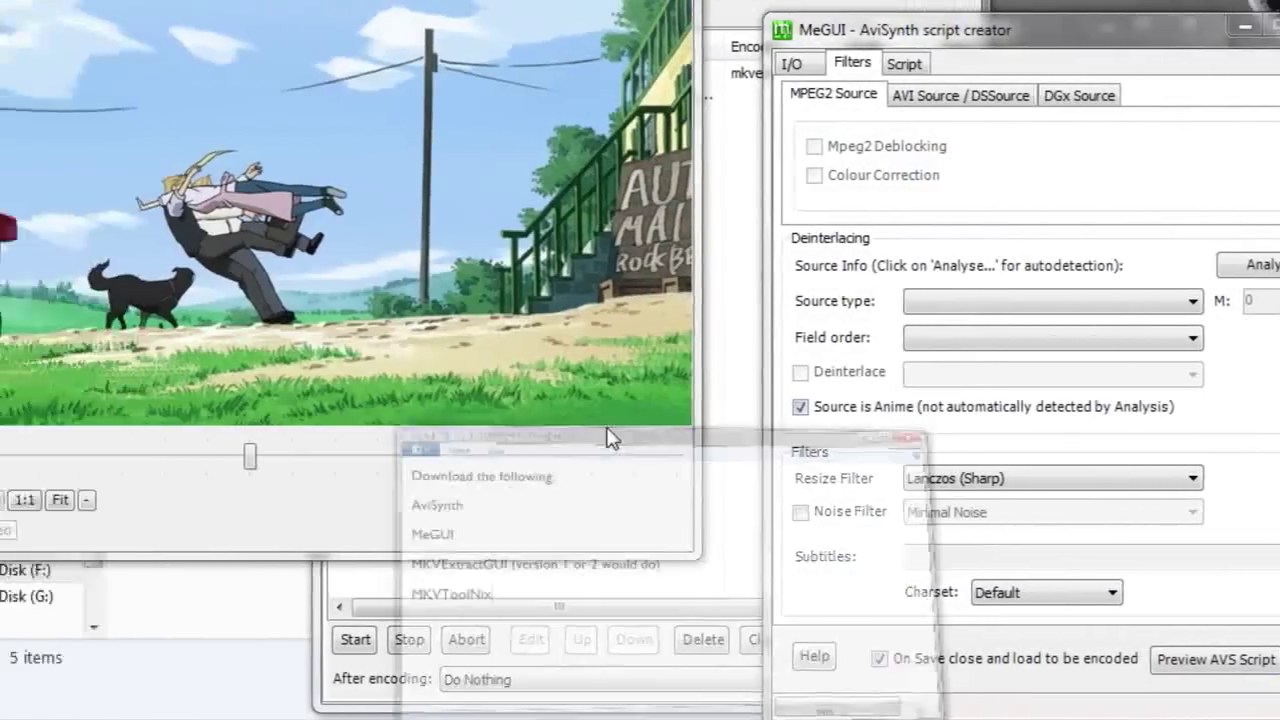
Switch to WordPad and replace the download list with "Input the Subtitle (ASS/SRT) here for Hard Subs.".
left_click_drag(280, 420, 178, 175)
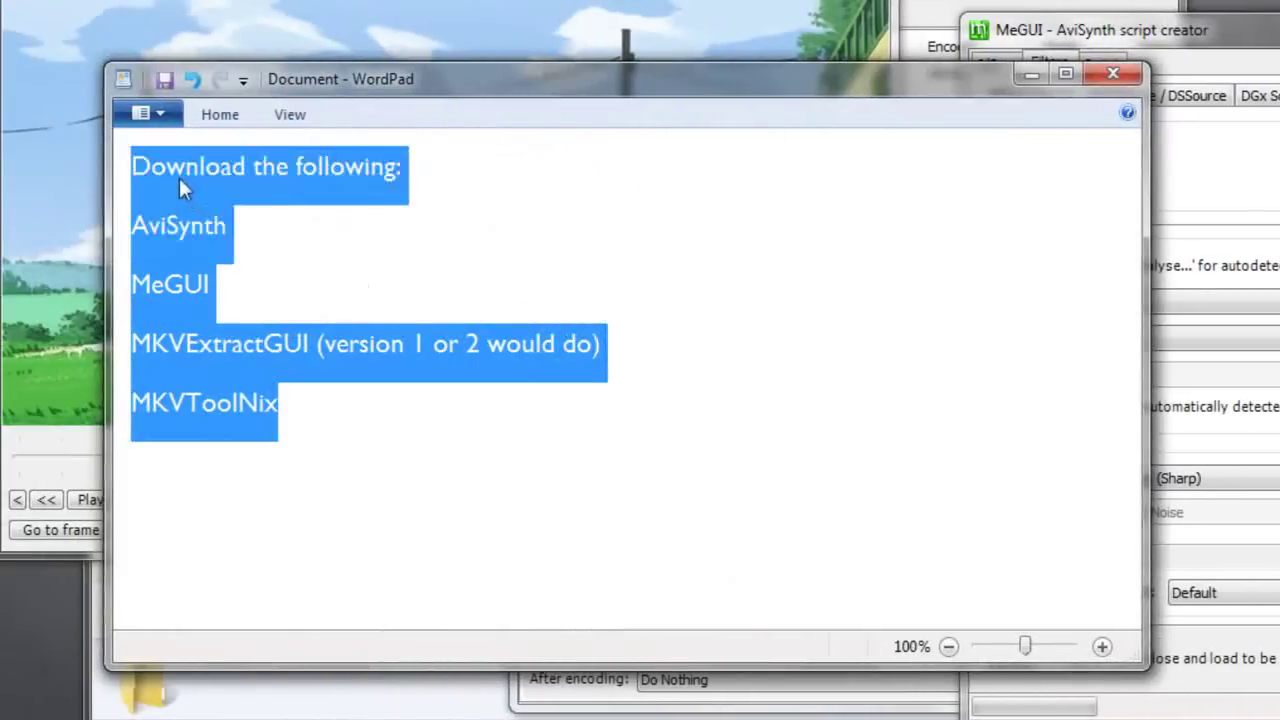
type("Input sy")
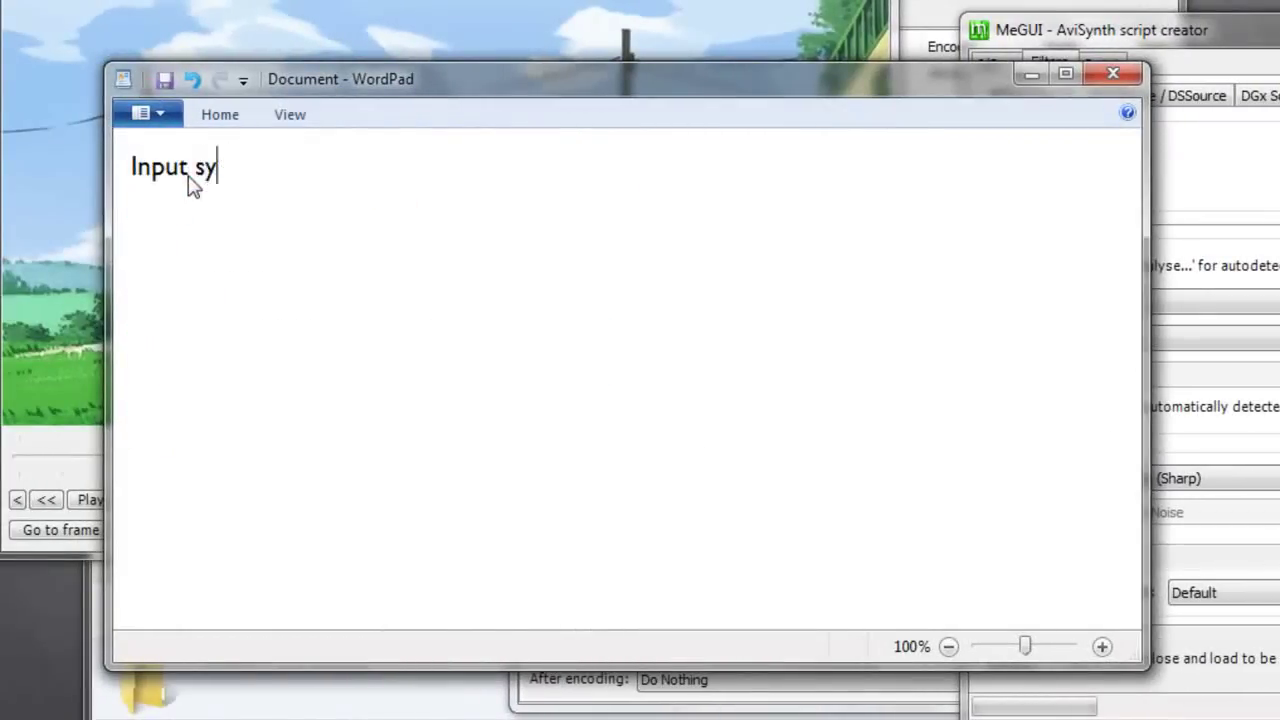
type("he Subtitle")
key("BackSpace")
key("BackSpace")
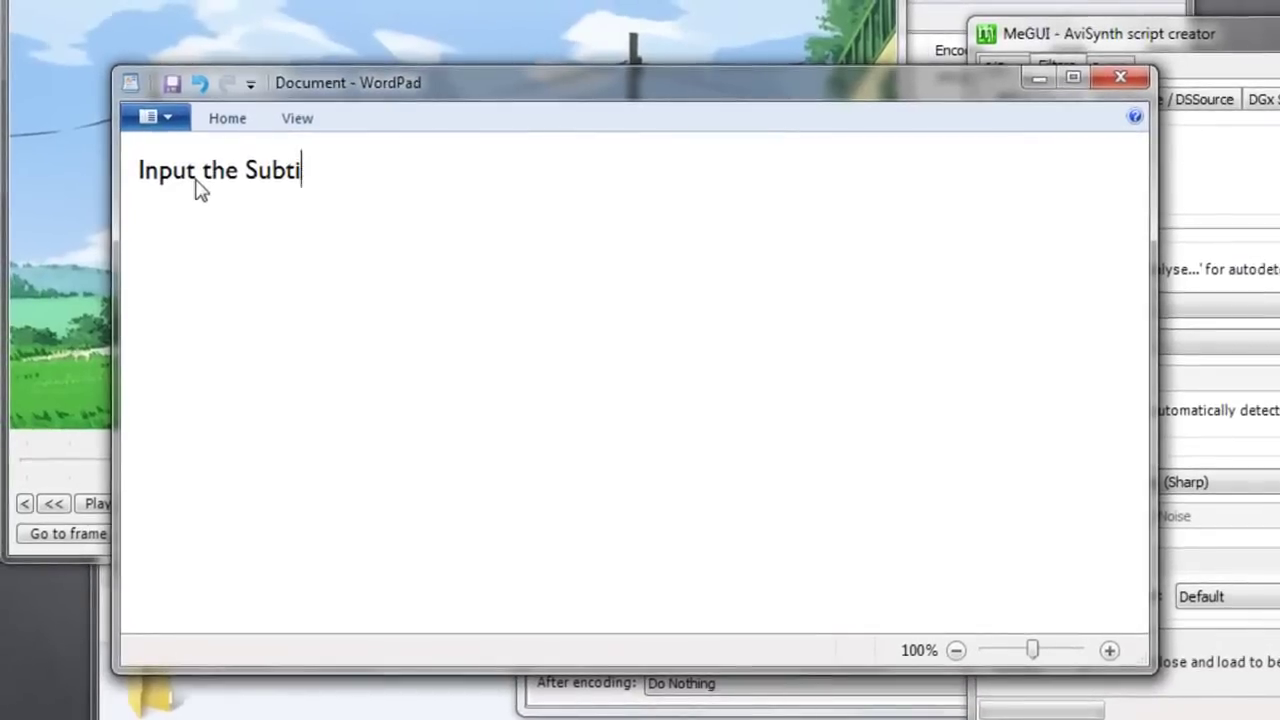
type("tle (")
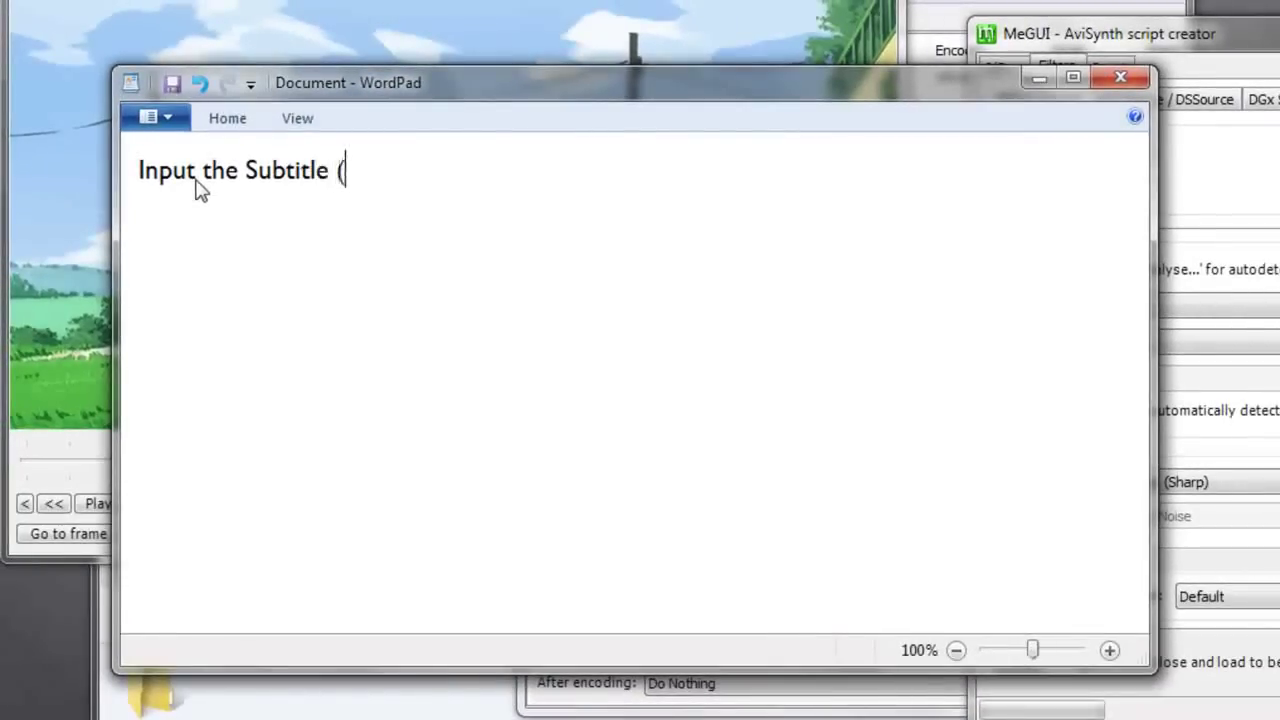
type("ASS/")
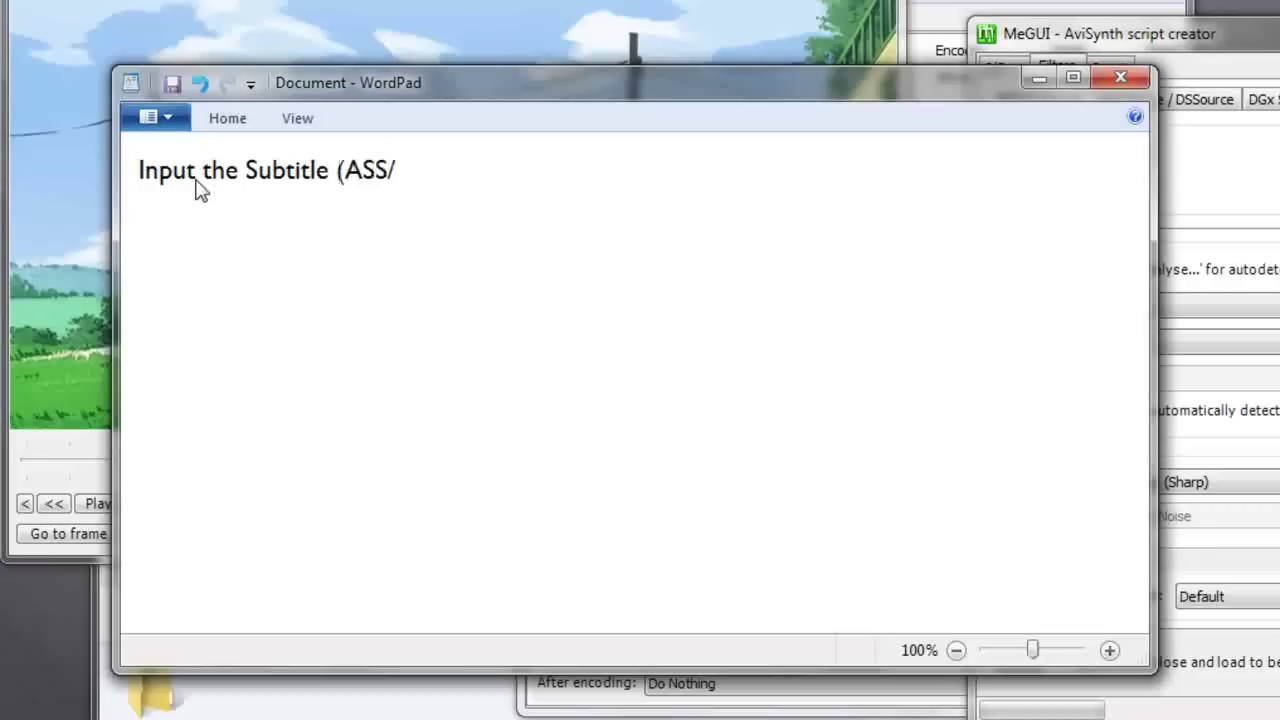
type("SRT) ")
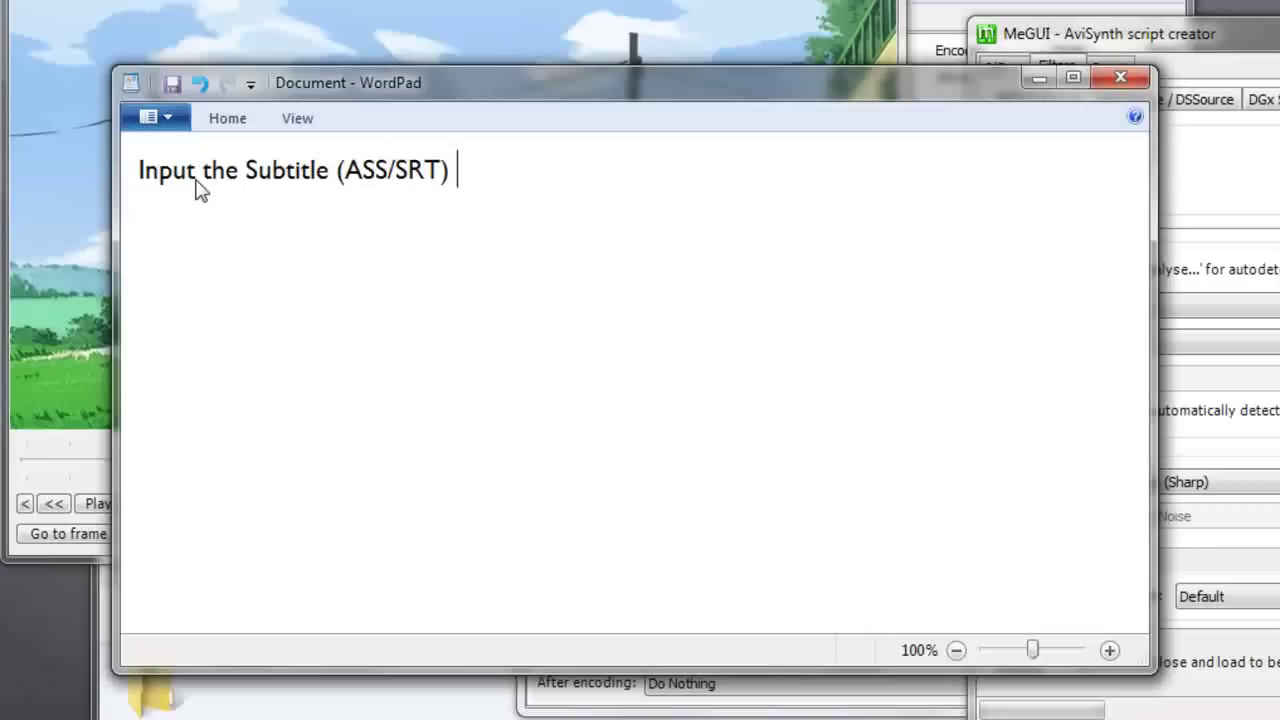
type("here for Hard")
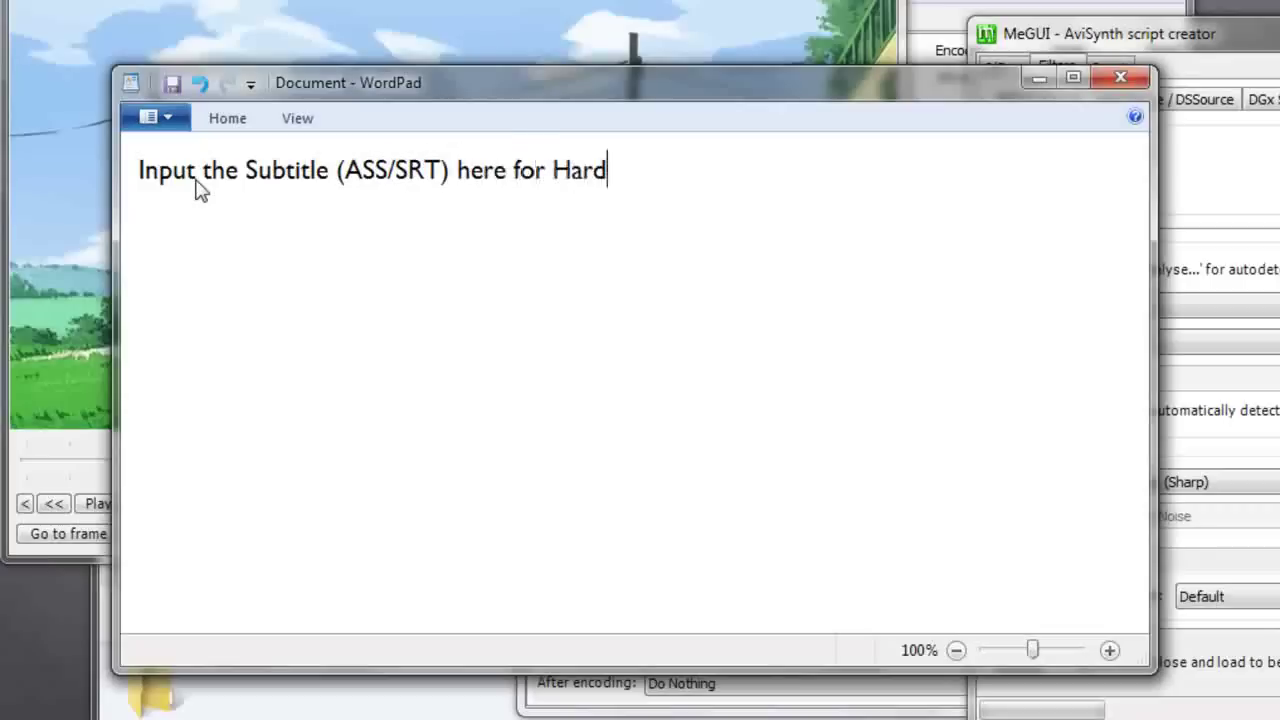
type(" Subs.")
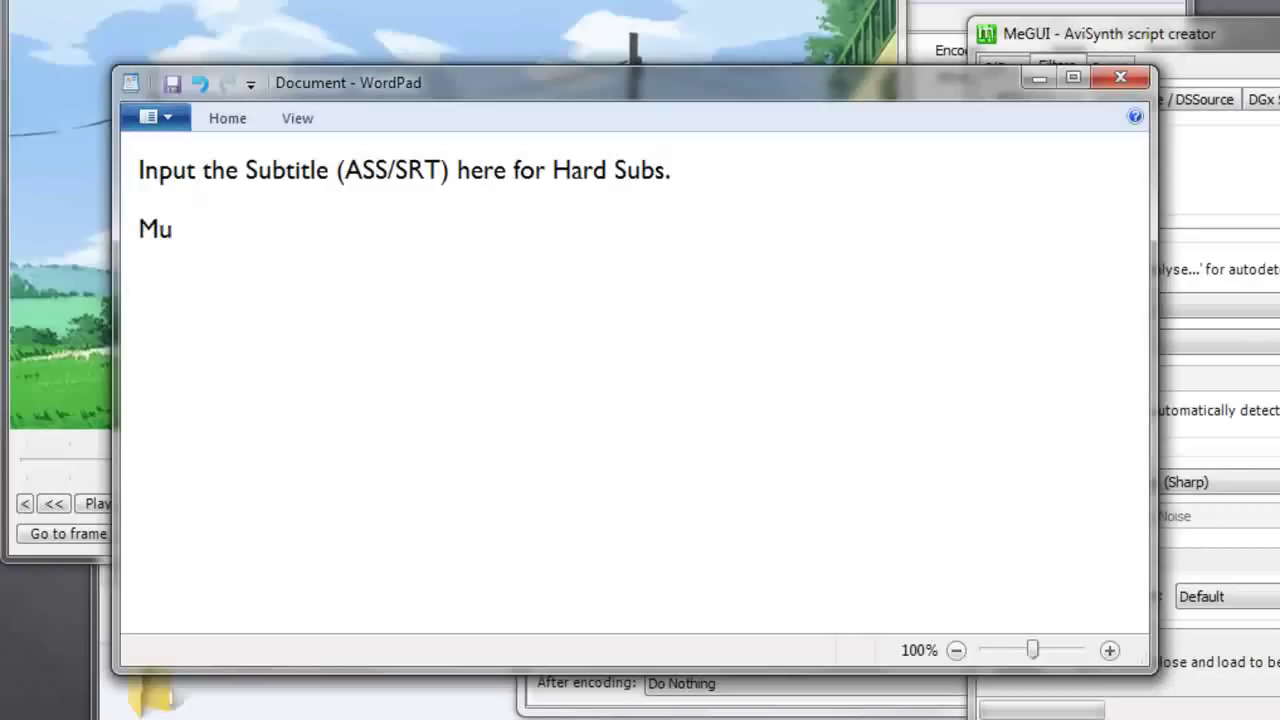
Add the line "Multiple Subs will need a bit tweaking though" to the note and minimize WordPad.
type("Subs")
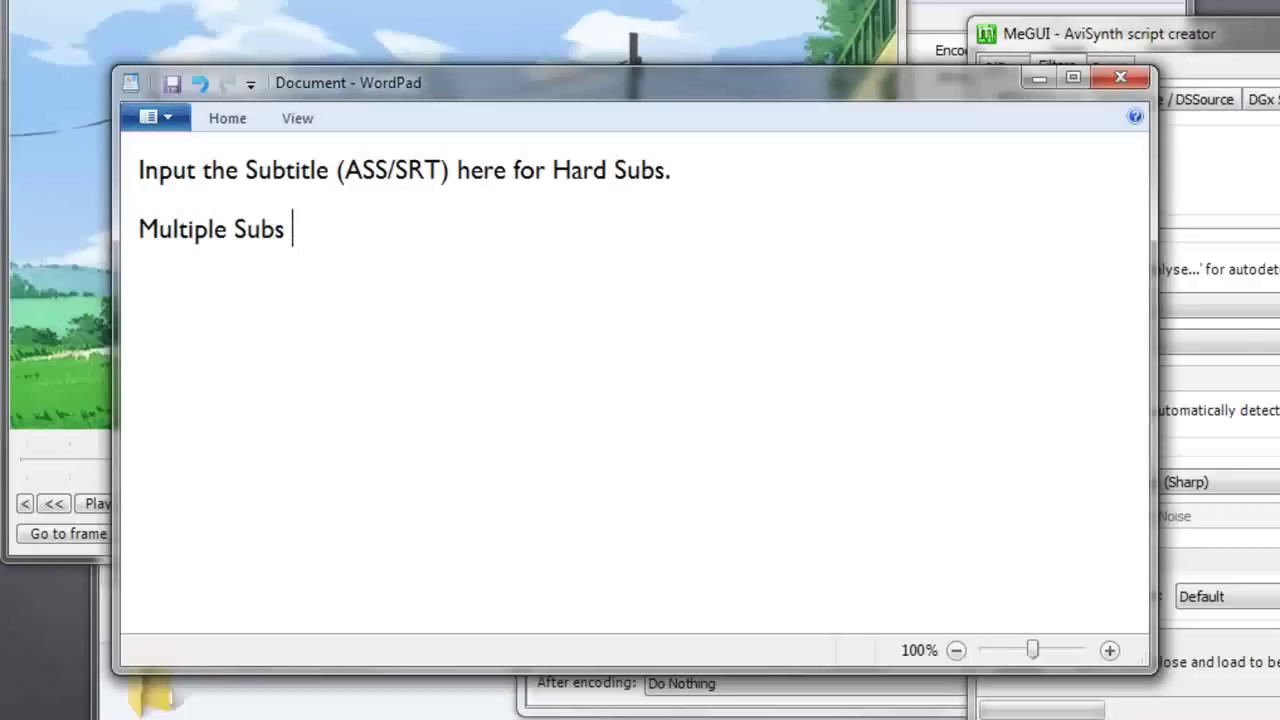
type(" will need a ")
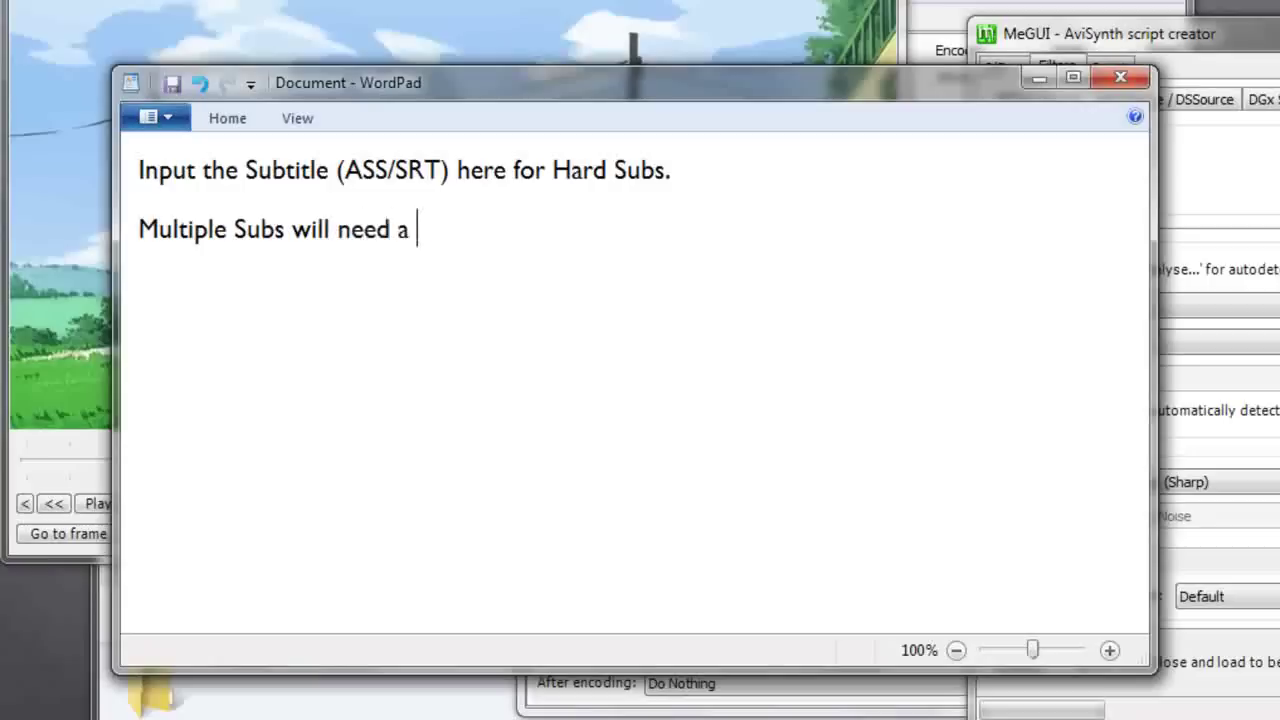
type("bit tweak")
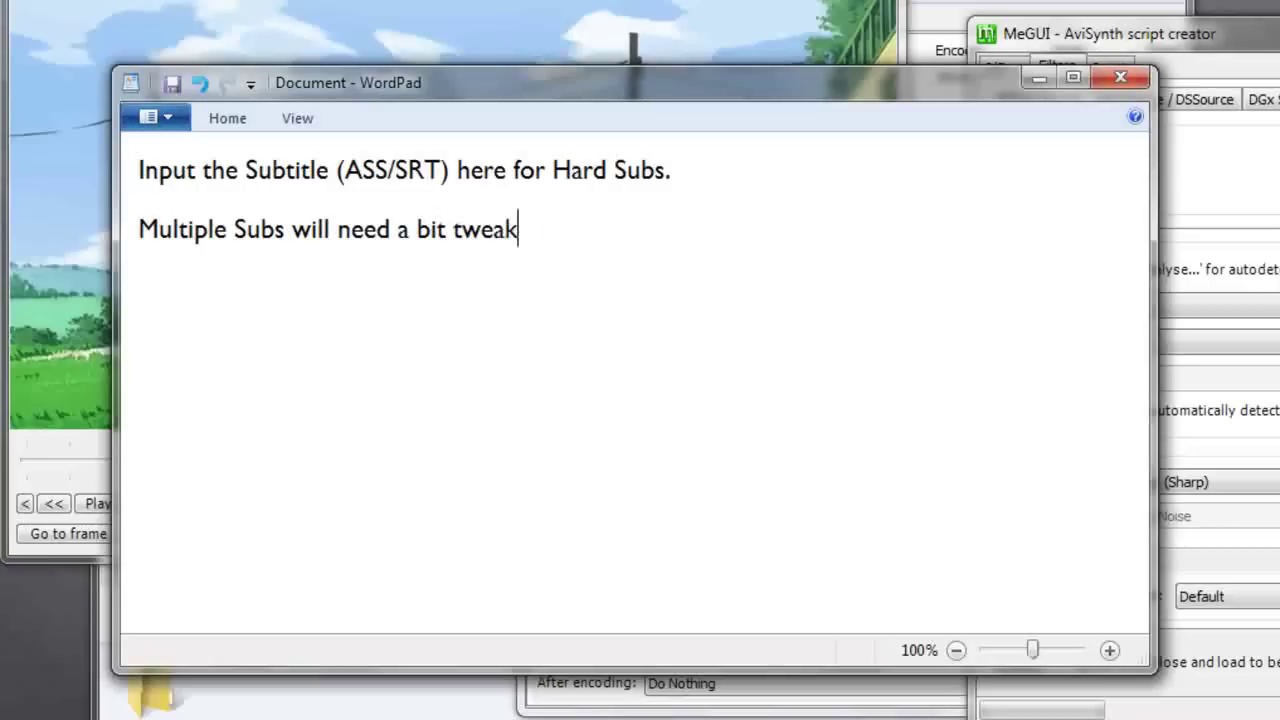
type("ing though")
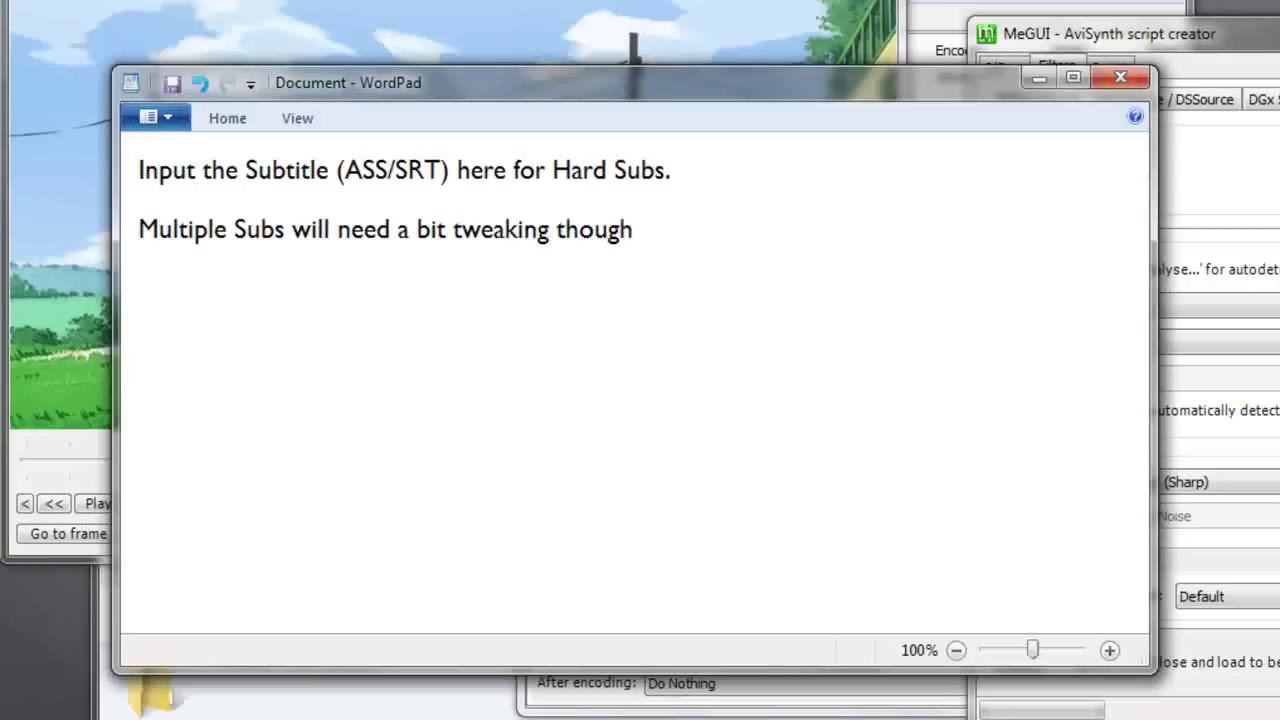
left_click(1051, 78)
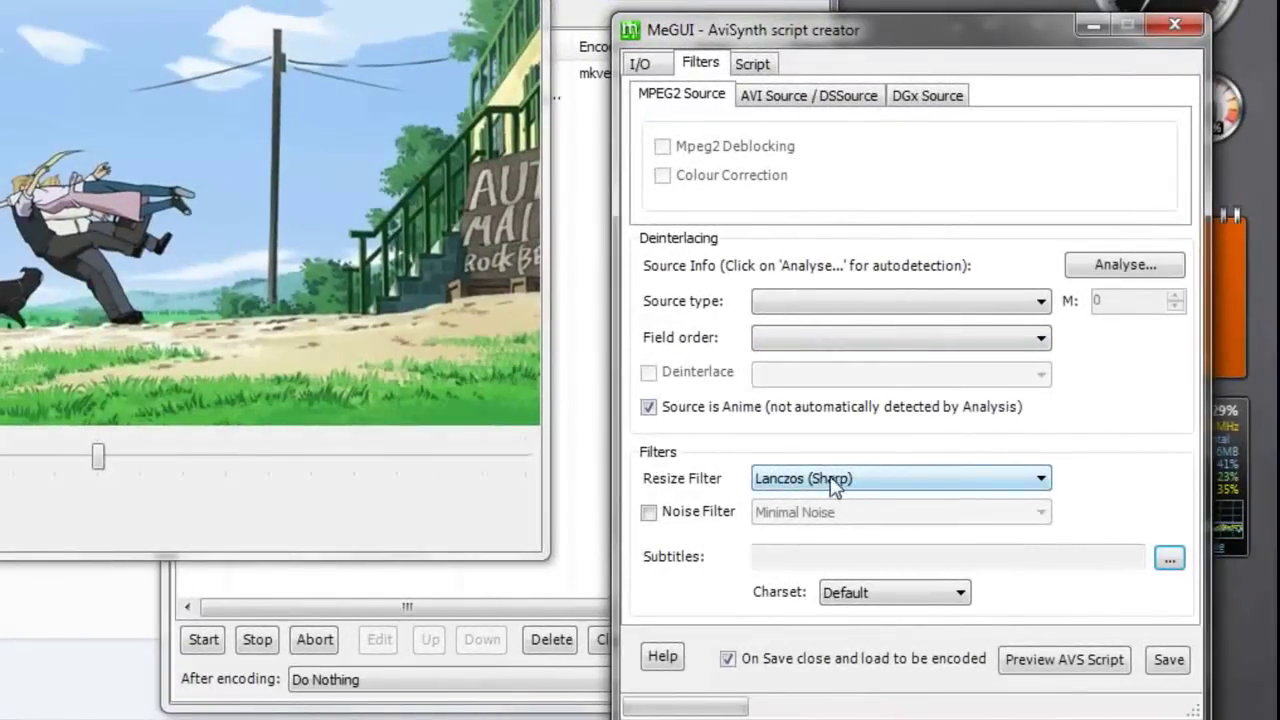
Check the AVI and DGx source filter options and the generated AviSynth script, returning to the filters.
left_click(806, 96)
left_click(928, 95)
left_click(772, 66)
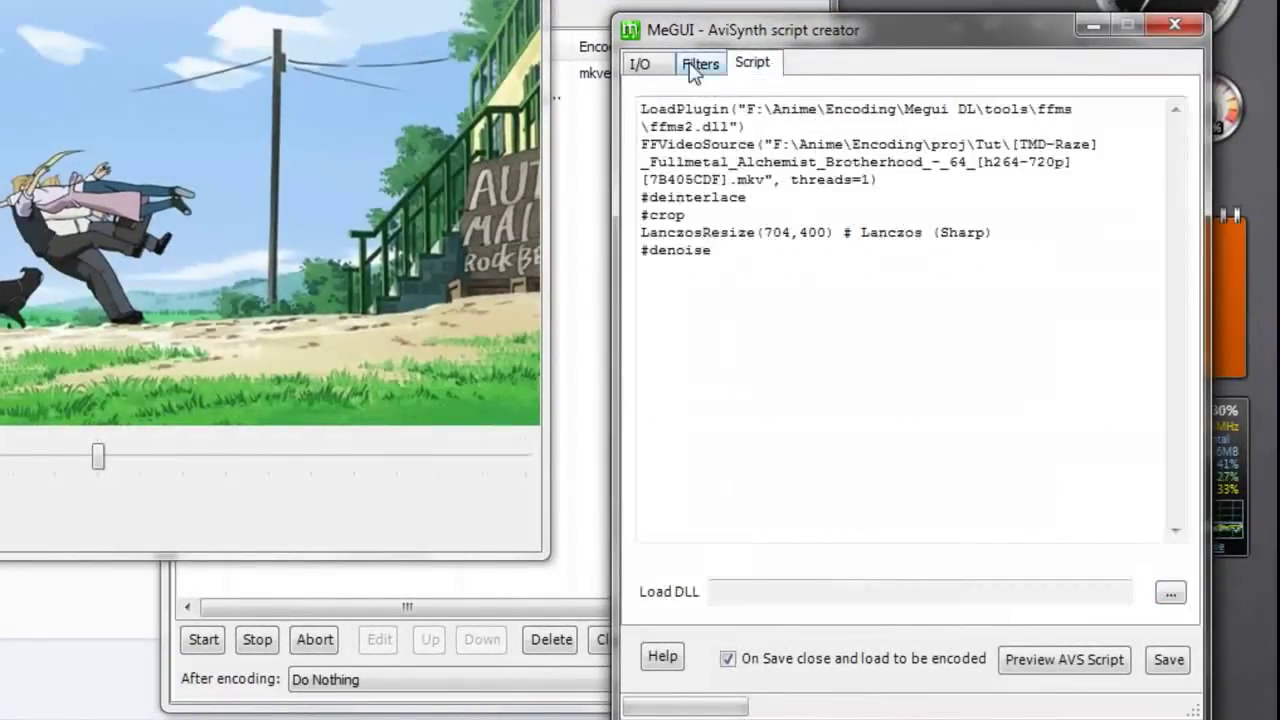
left_click(690, 66)
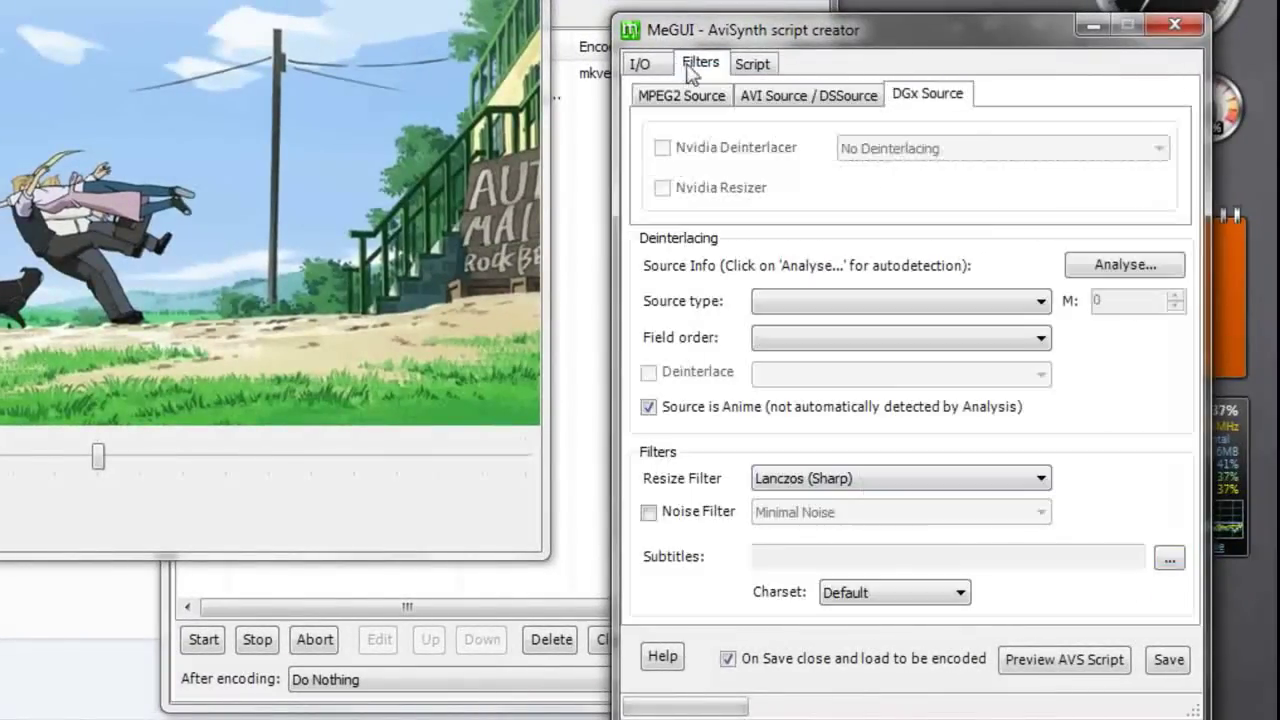
Save the AviSynth script so it loads for encoding, scrub the preview back to the start and close it.
left_click(1170, 660)
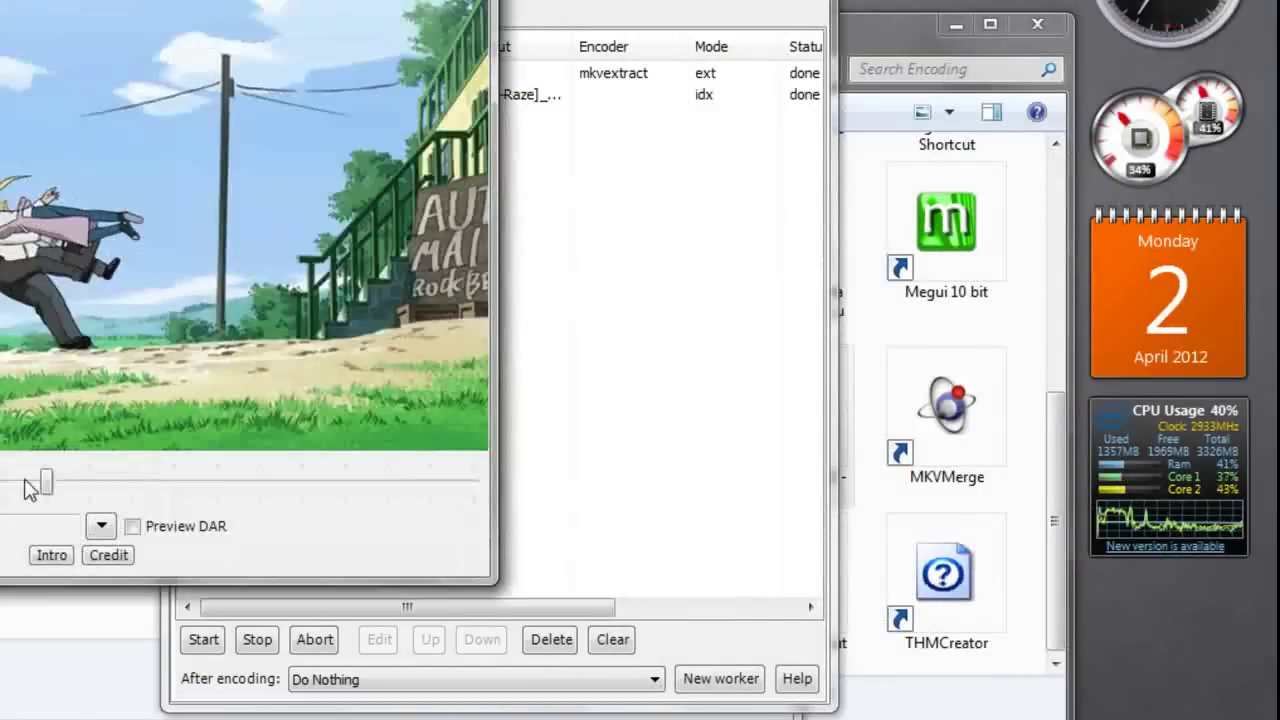
left_click_drag(30, 490, 2, 490)
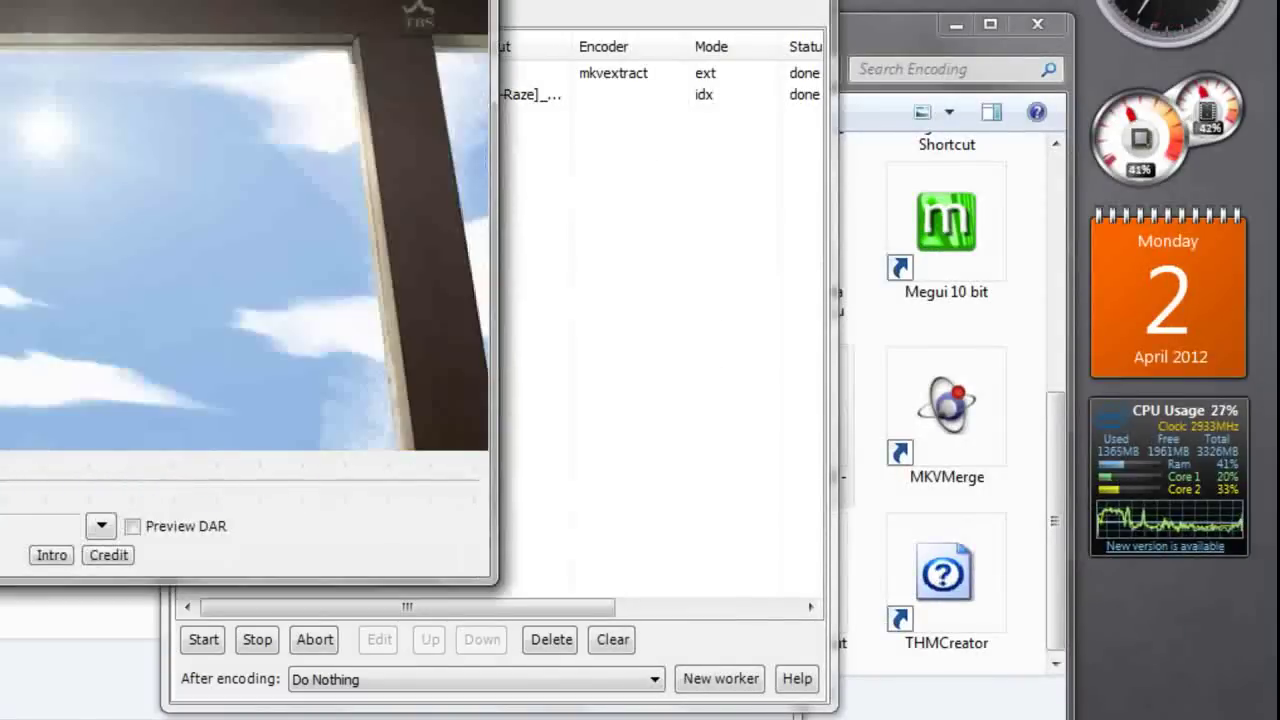
key("alt+F4")
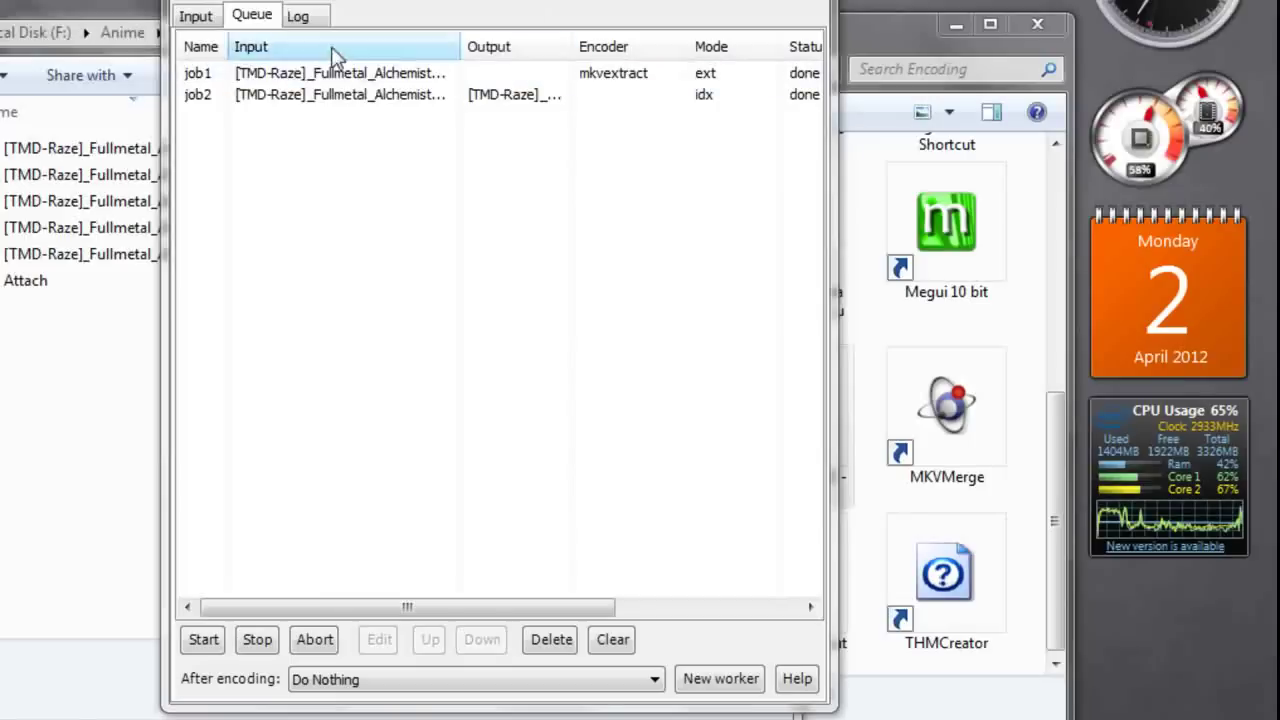
Open the video encoder configuration for the x264 DL profile and set the Const. Quality value to 21.0.
left_click(299, 17)
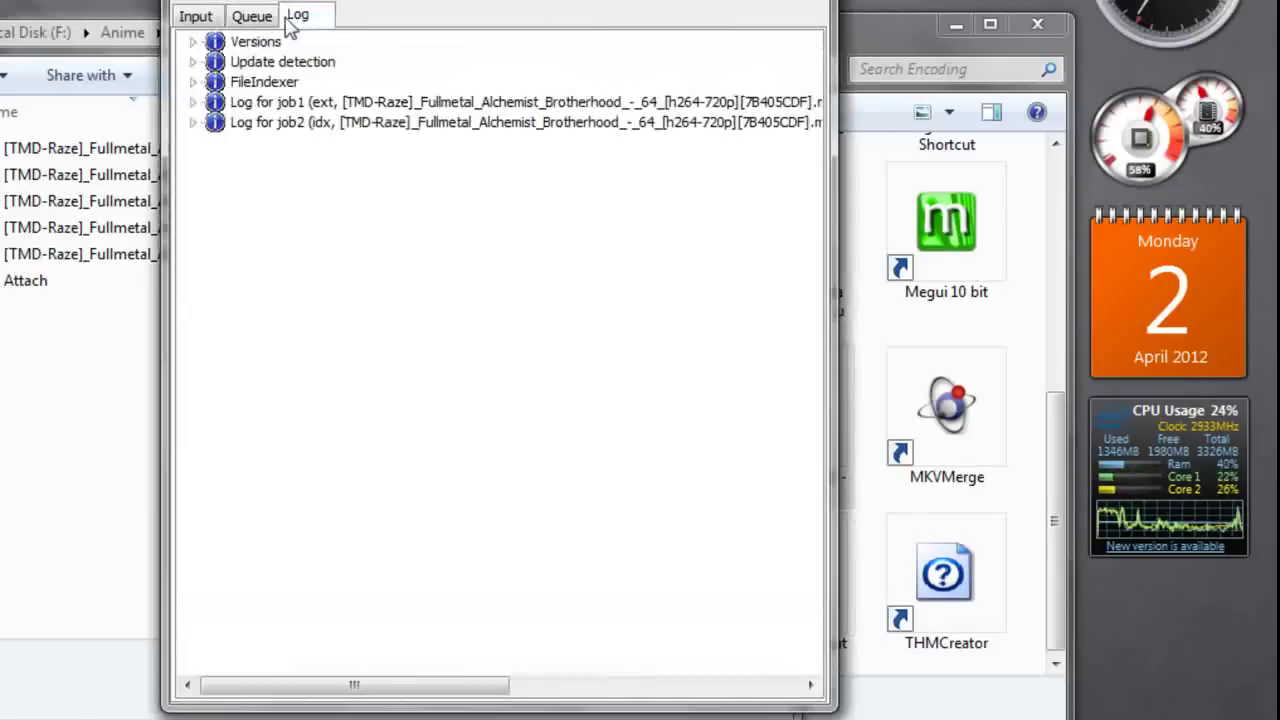
left_click(196, 16)
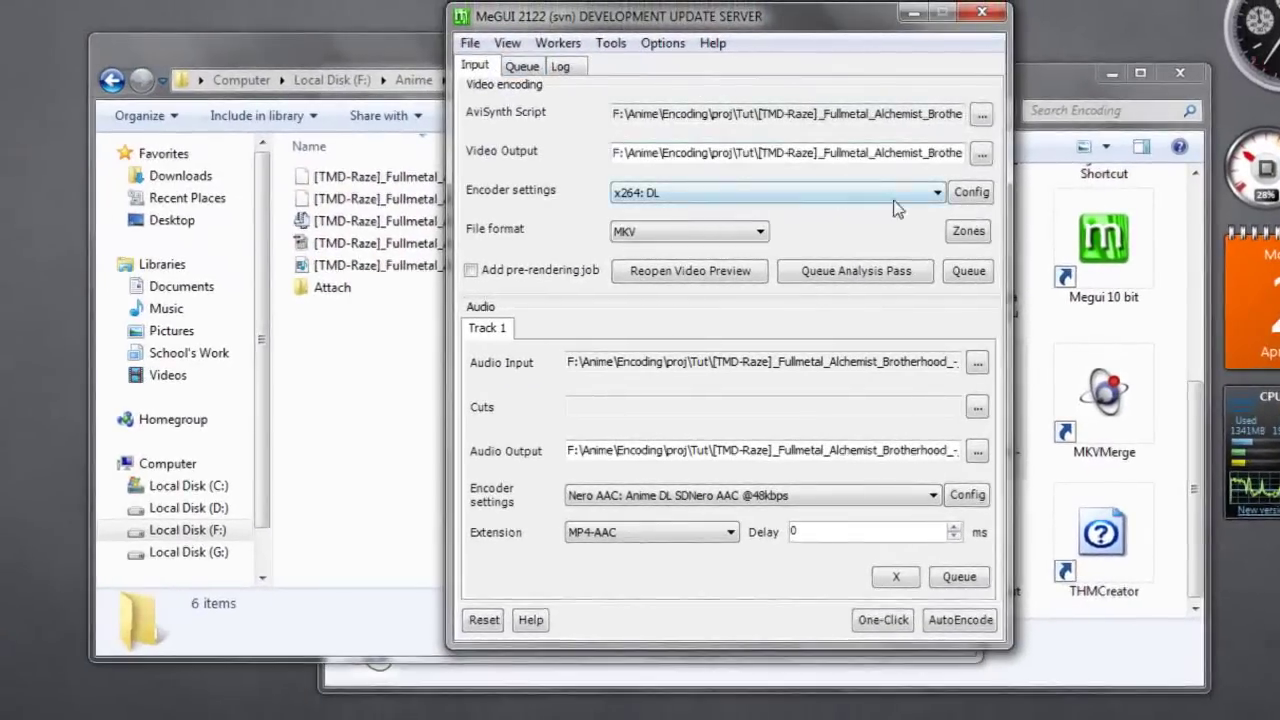
left_click(970, 192)
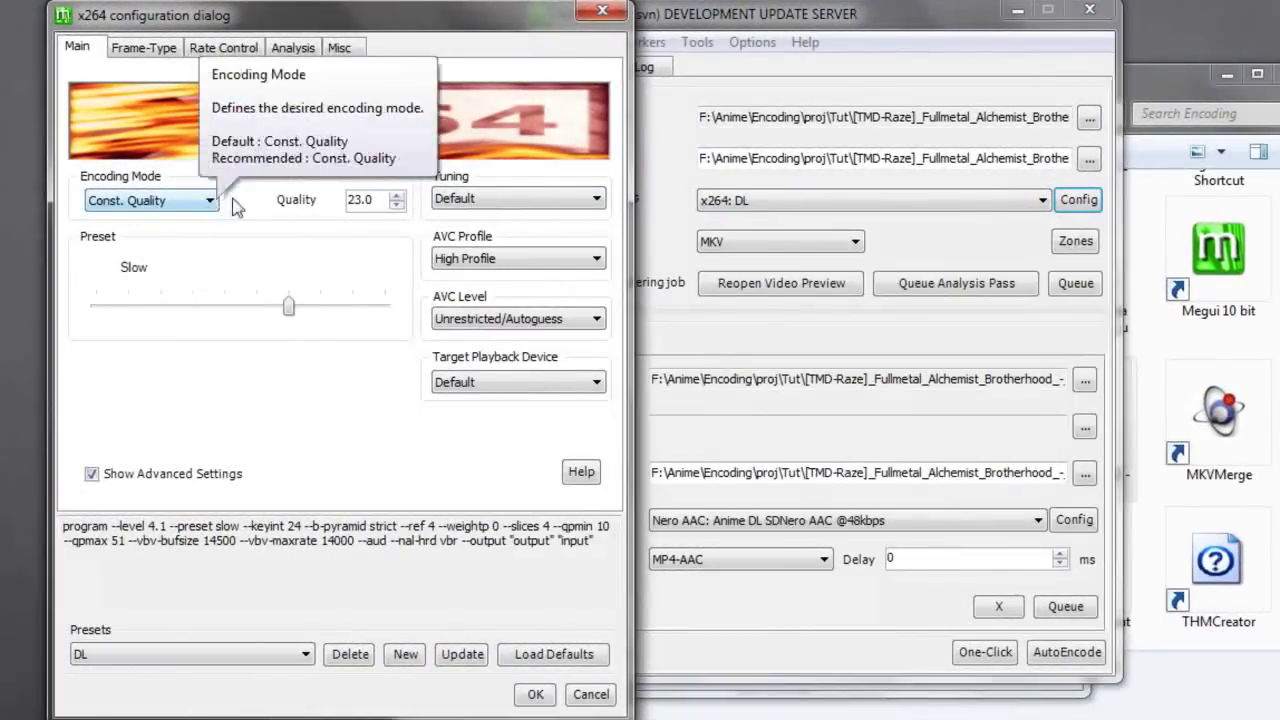
mouse_move(364, 216)
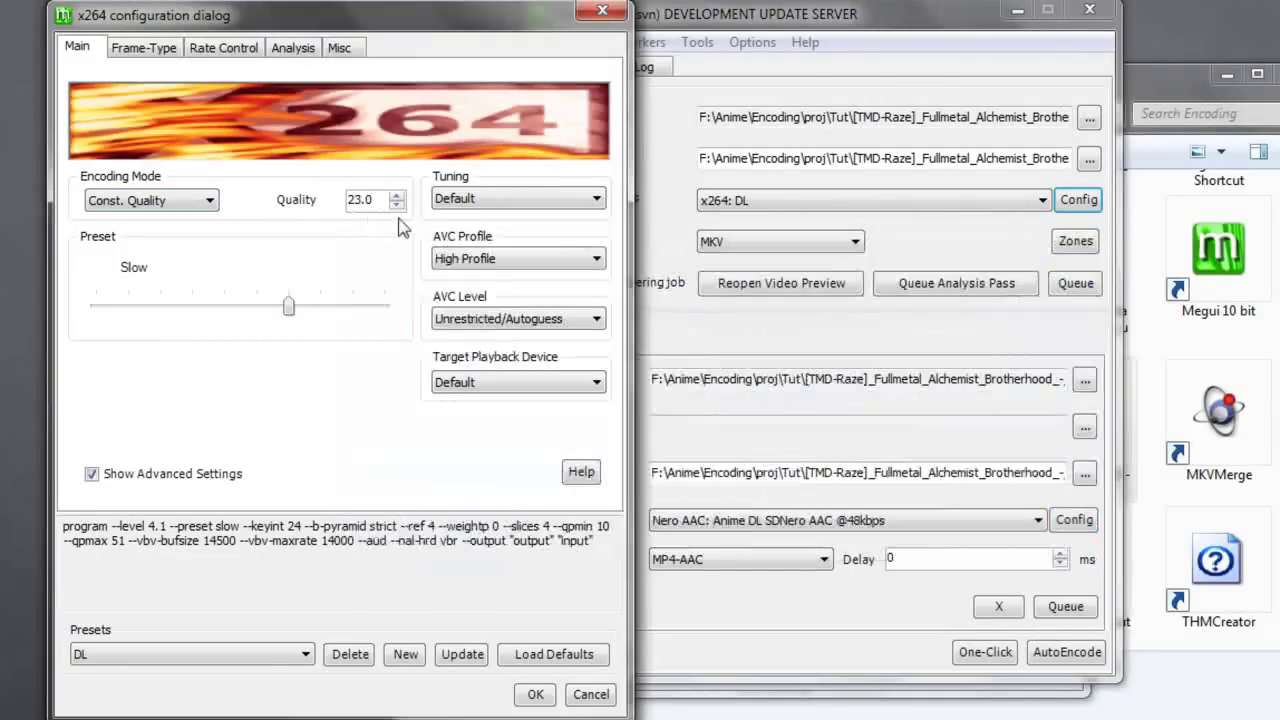
left_click(397, 205)
left_click(397, 205)
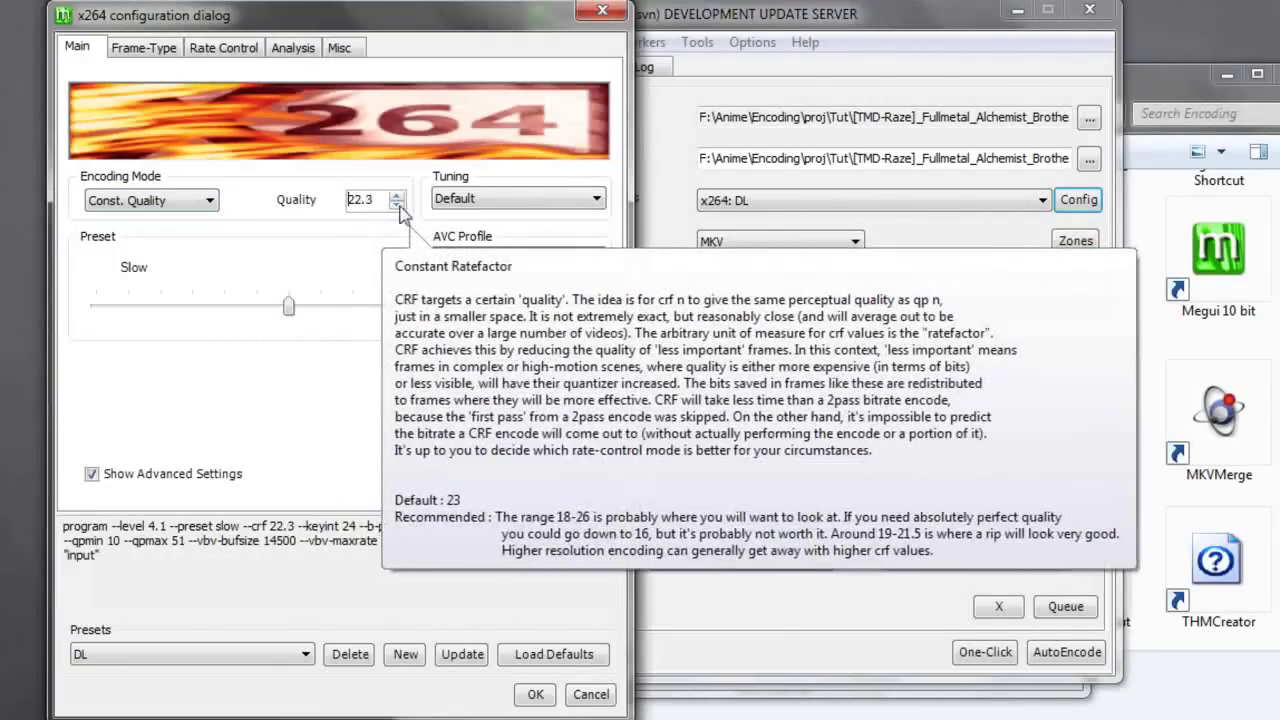
left_click(398, 206)
left_click(398, 206)
left_click(398, 206)
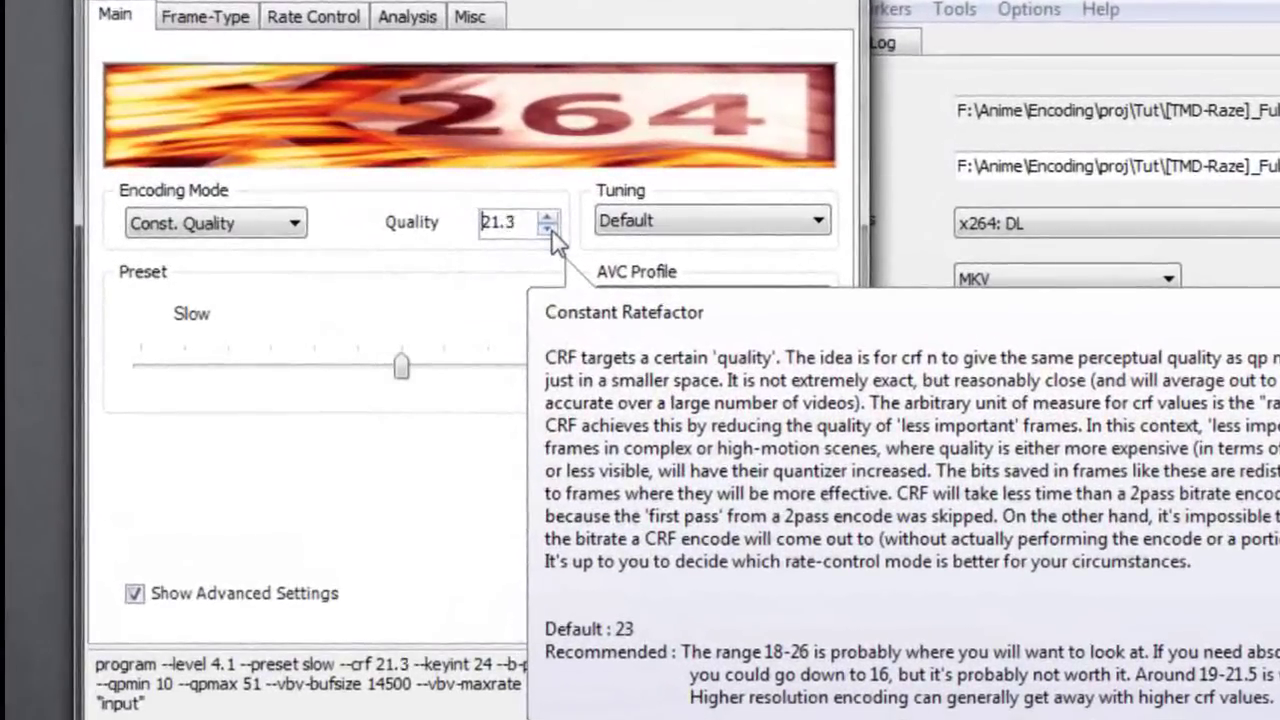
left_click(398, 206)
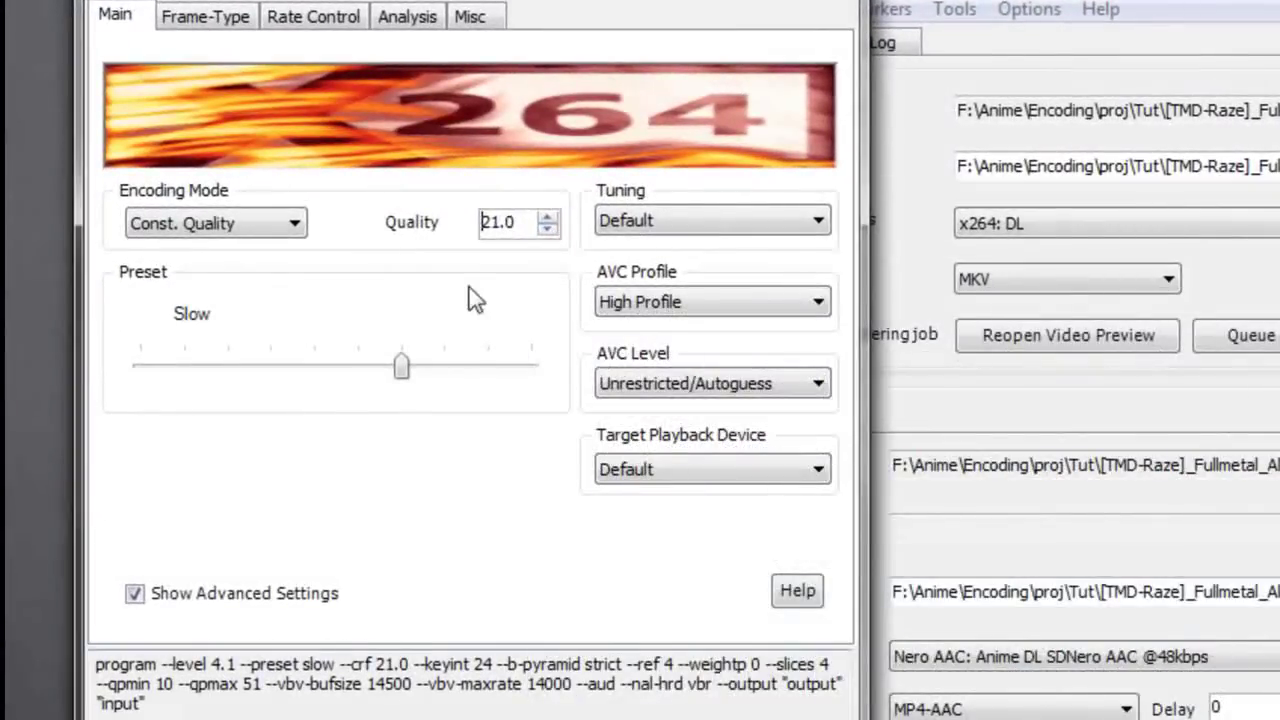
Look through the x264 frame-type, rate control and miscellaneous settings and set Trellis to 2 - Always in the analysis options.
left_click(200, 24)
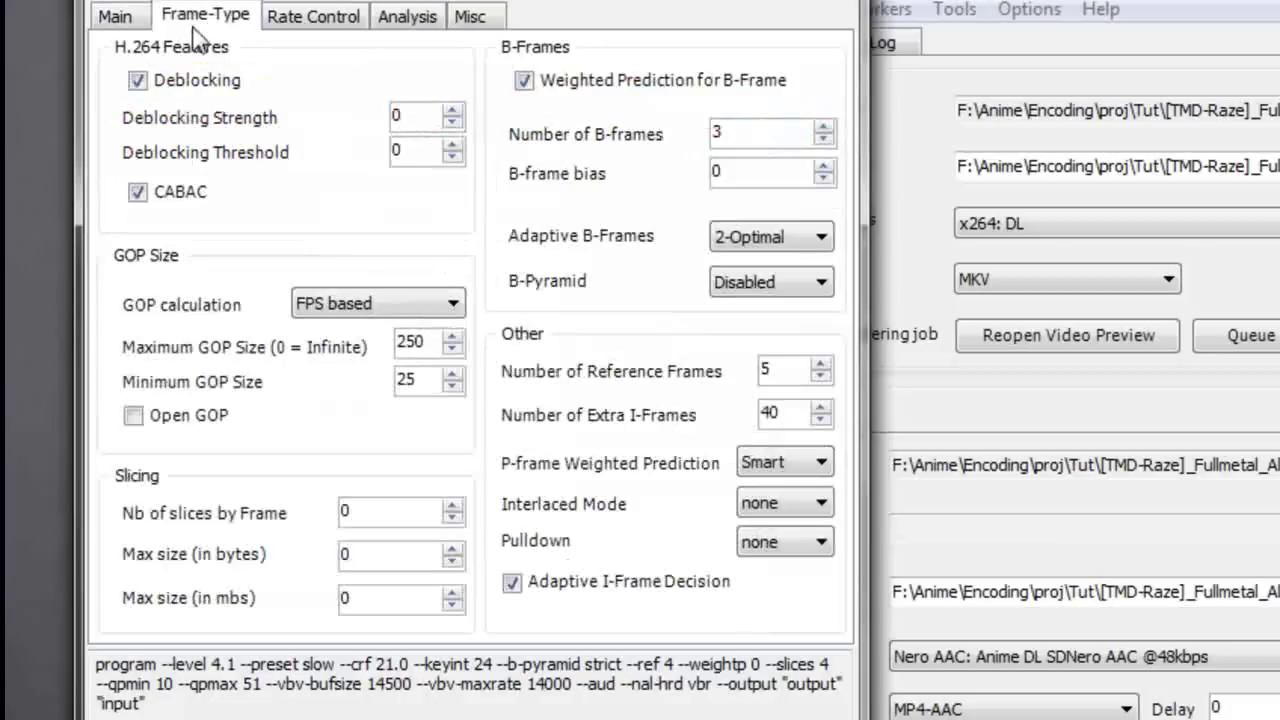
left_click(310, 24)
left_click(470, 16)
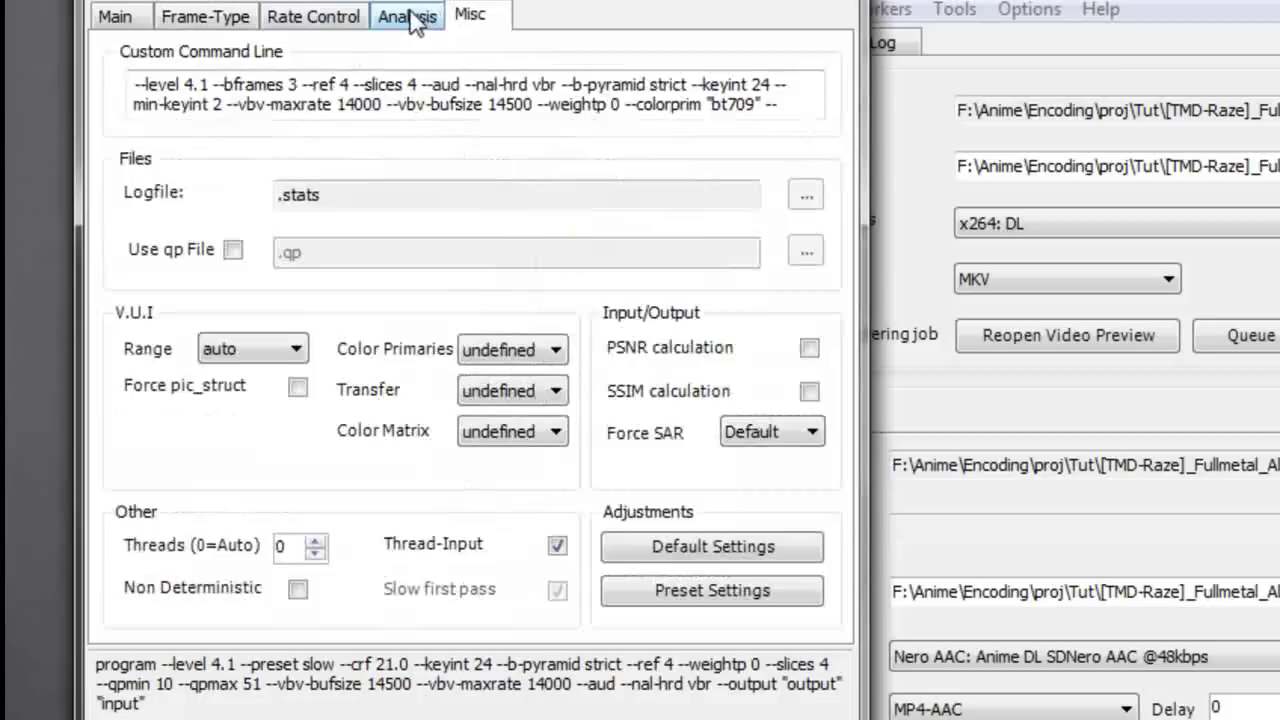
left_click(410, 14)
left_click(489, 337)
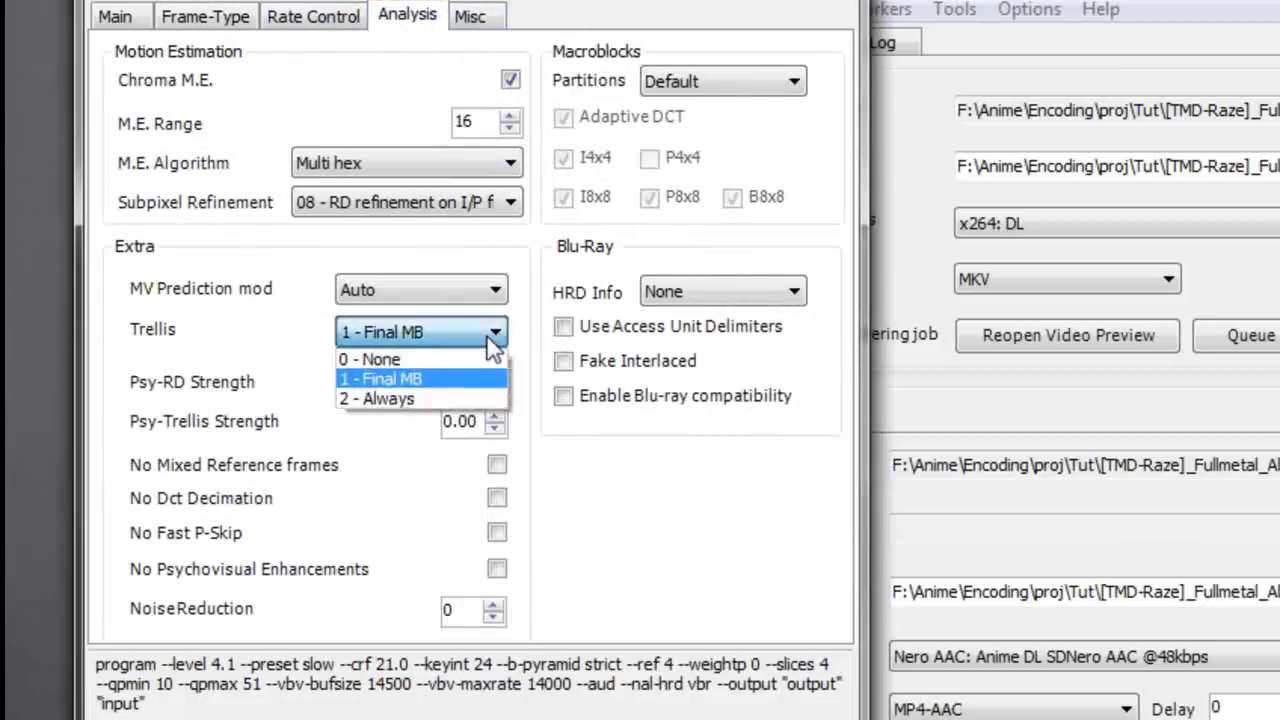
left_click(442, 398)
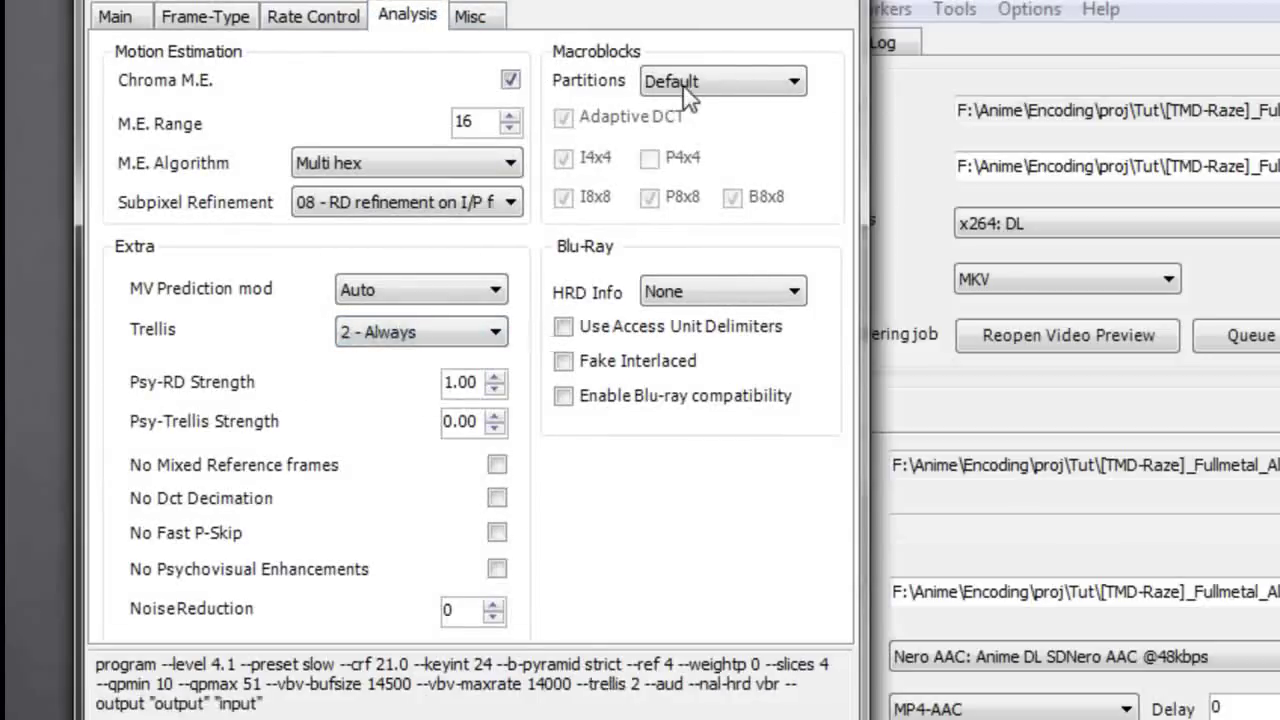
Set Subpixel Refinement to 10 - QP-RD and M.E. Range to 24.
left_click(440, 203)
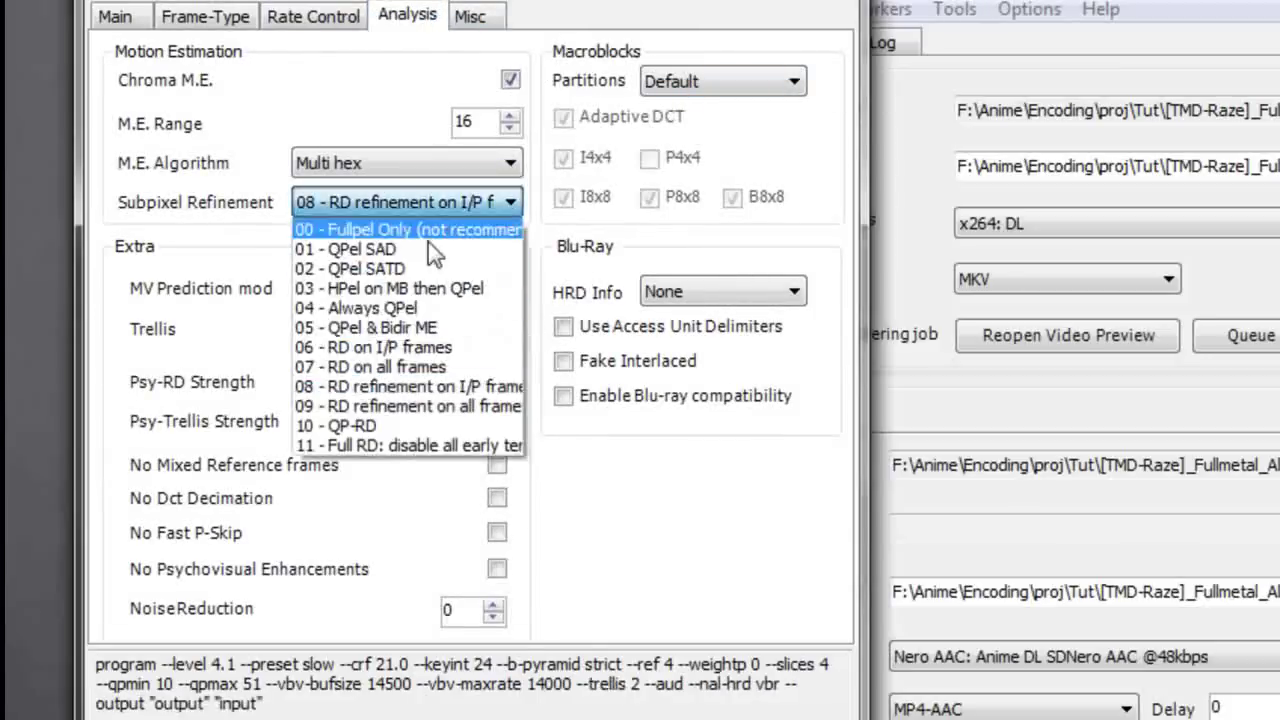
left_click(400, 425)
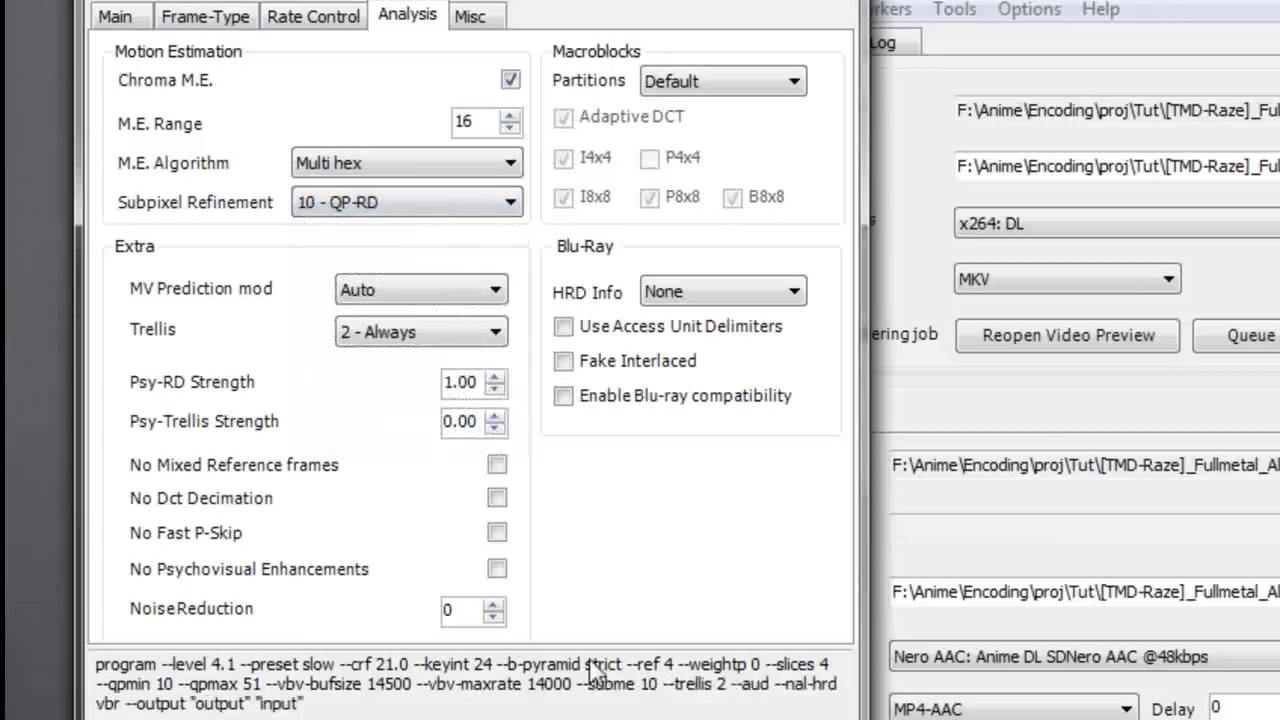
mouse_move(780, 298)
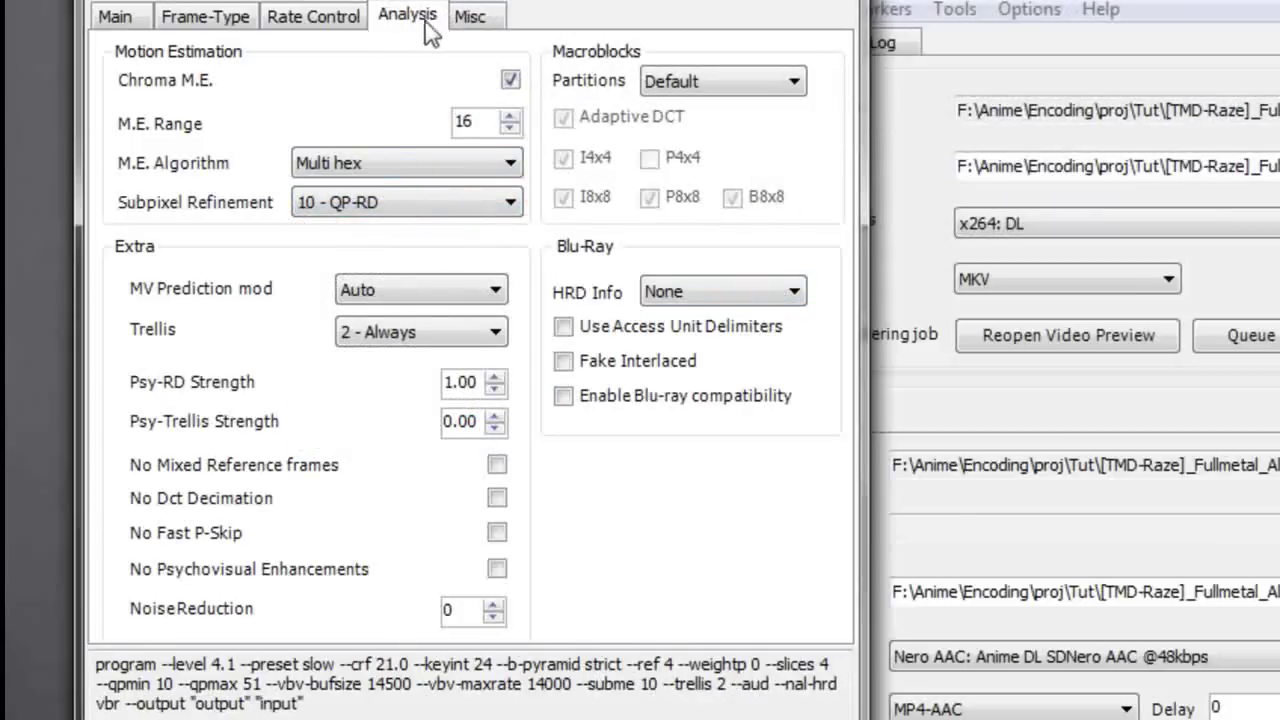
mouse_move(512, 128)
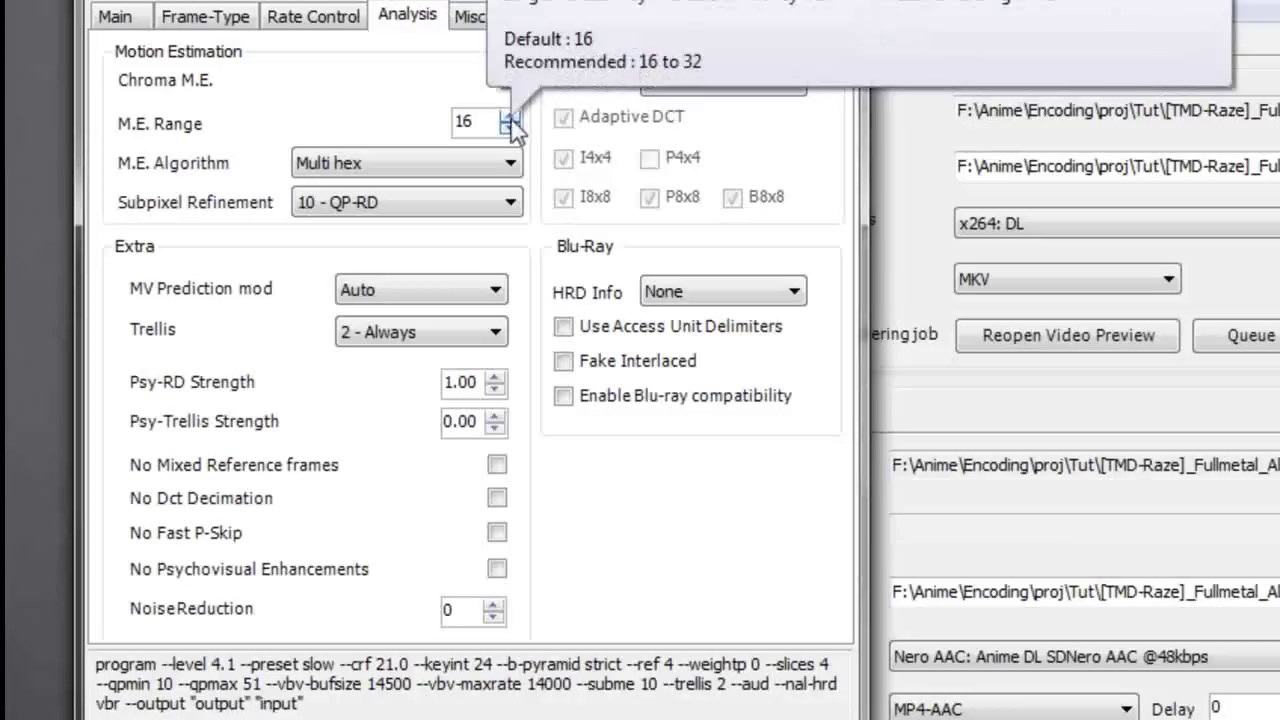
scroll(512, 124, "up", 4)
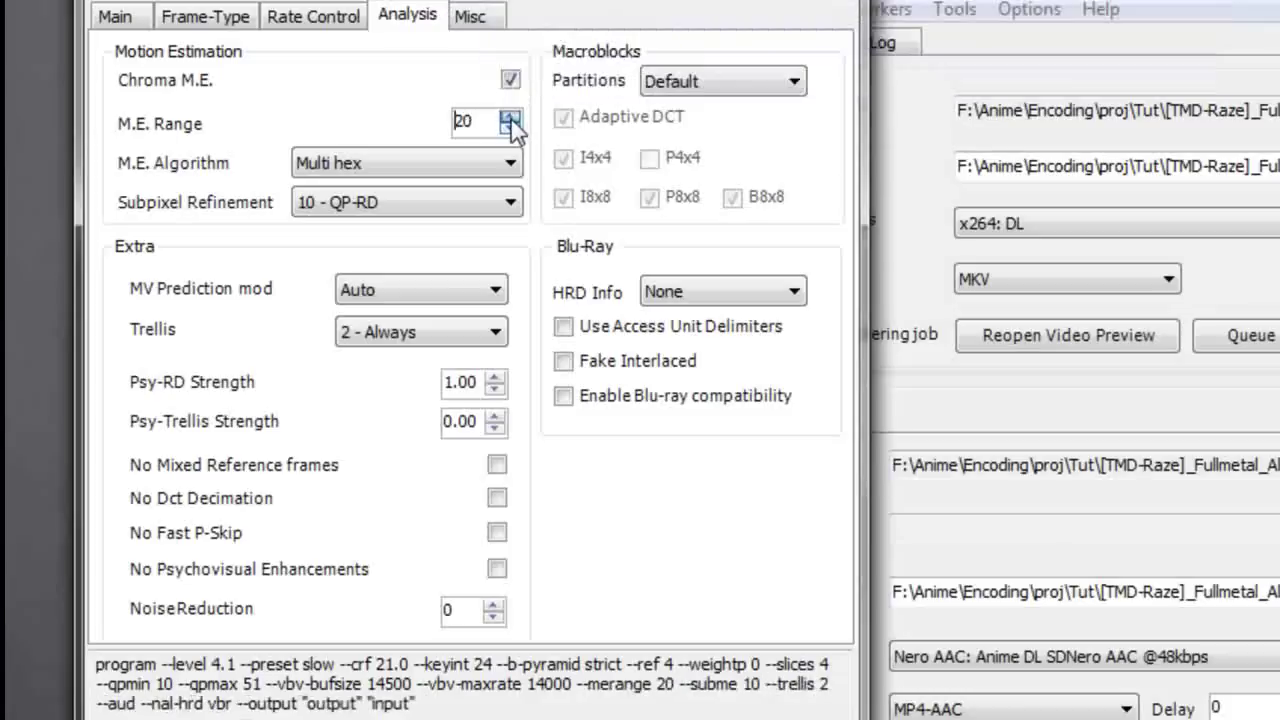
Check the adaptive quantizer, reference frame and GOP options, and accept the x264 encoder configuration.
left_click(488, 18)
left_click(325, 15)
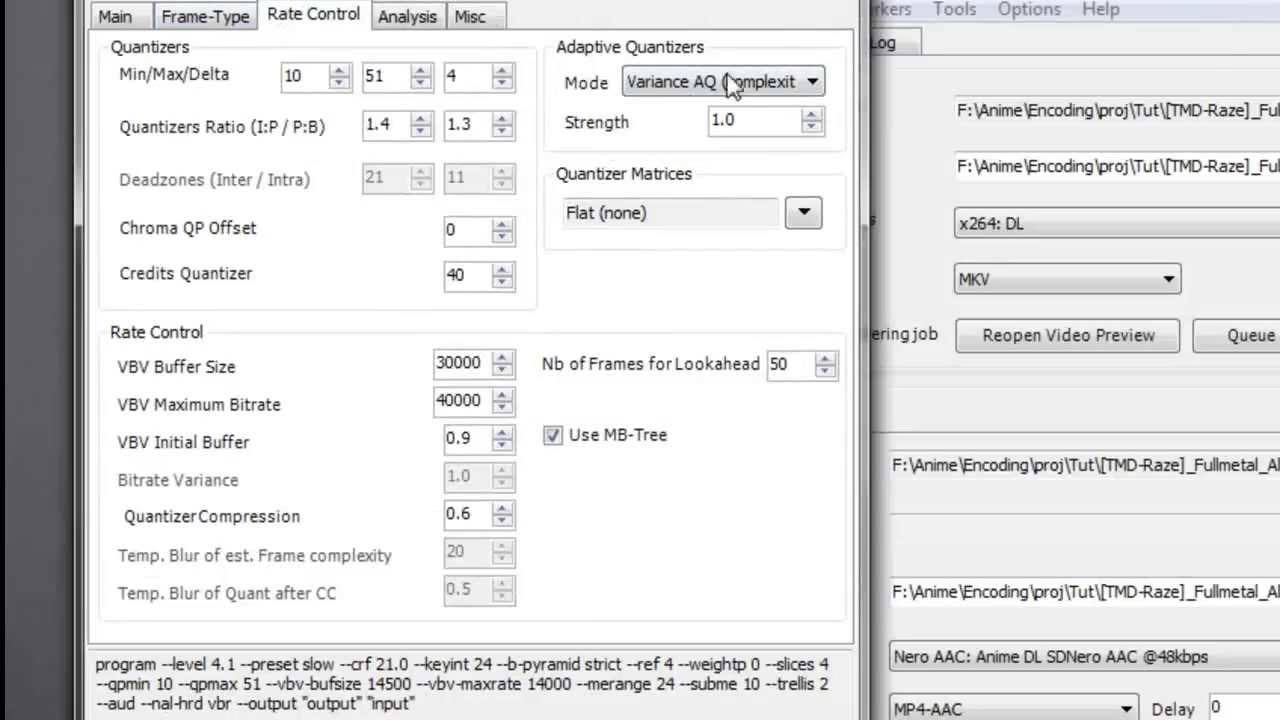
left_click(797, 90)
left_click(805, 90)
left_click(230, 18)
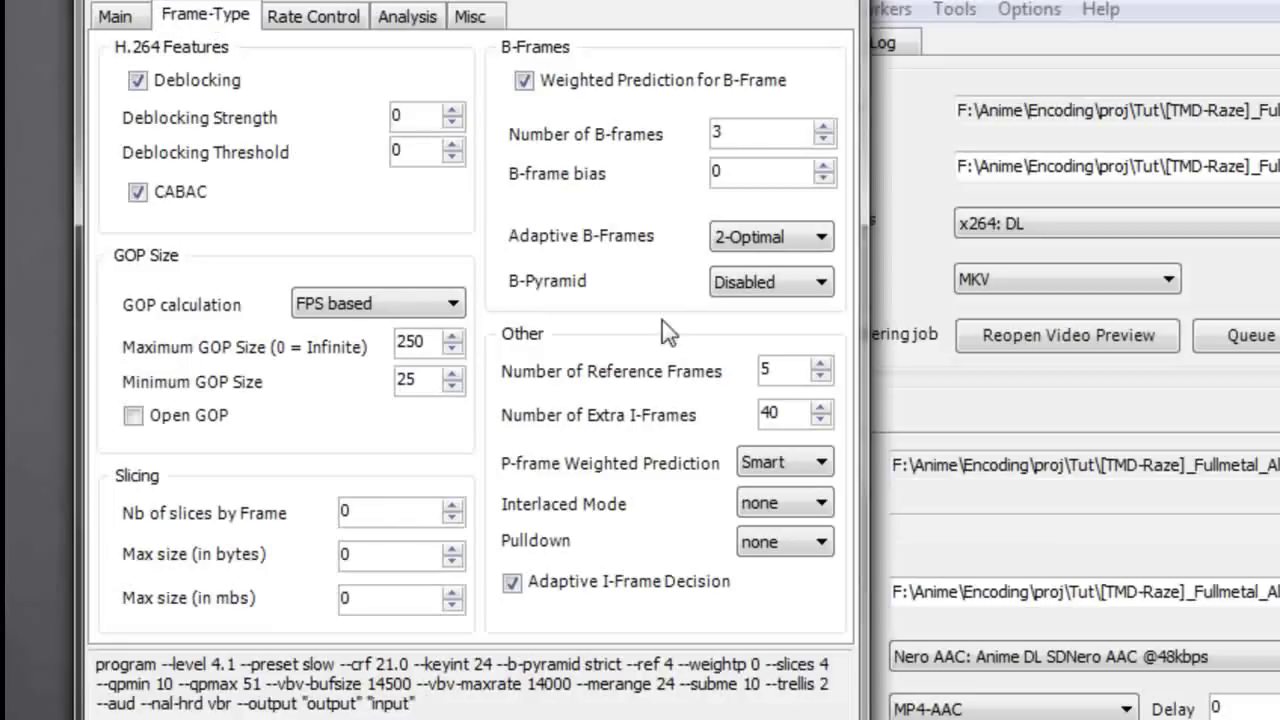
left_click(820, 366)
type("40")
left_click(375, 312)
left_click(427, 312)
left_click(130, 24)
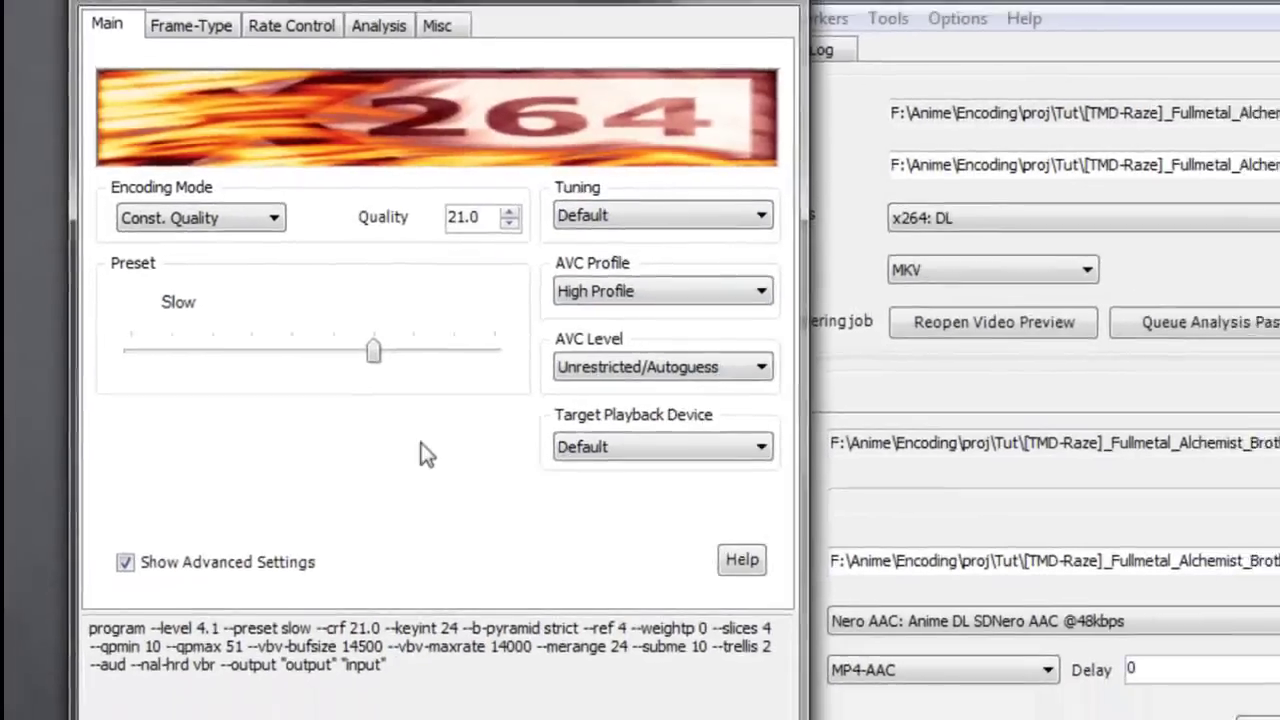
left_click(540, 700)
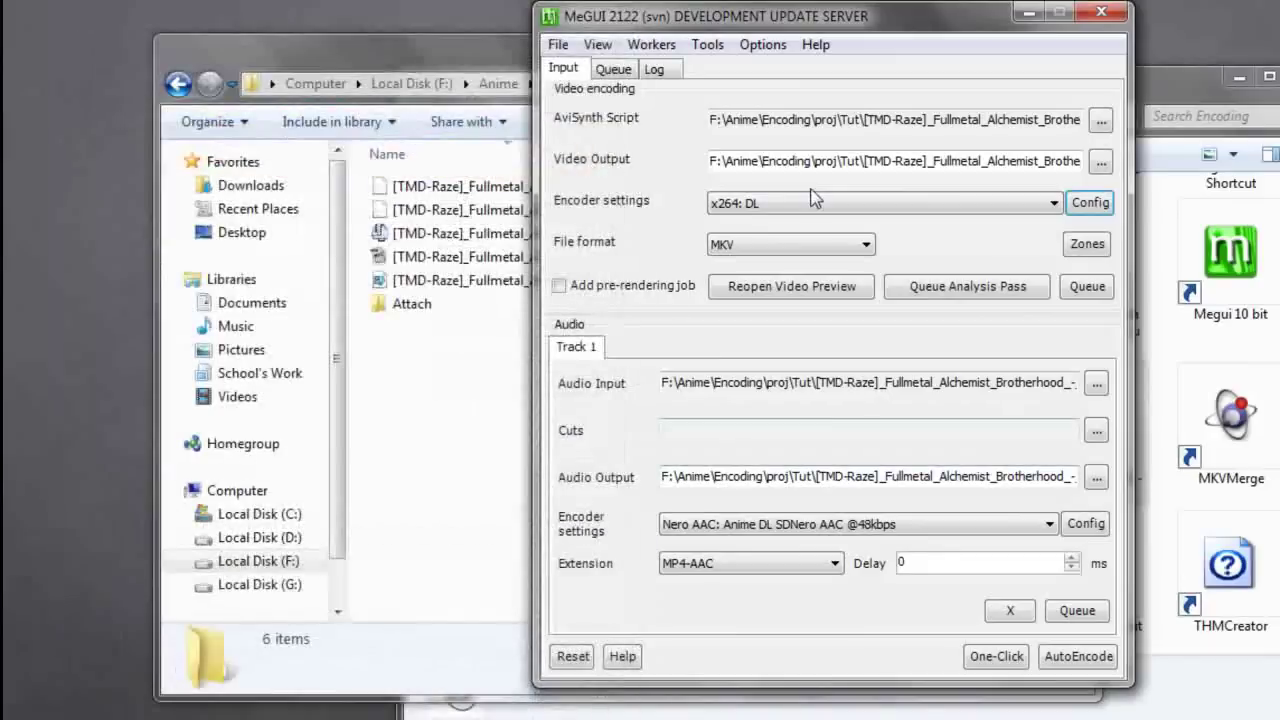
Examine the full file paths and names set for the audio output and the video output.
left_click_drag(737, 476, 1043, 478)
left_click(1043, 480)
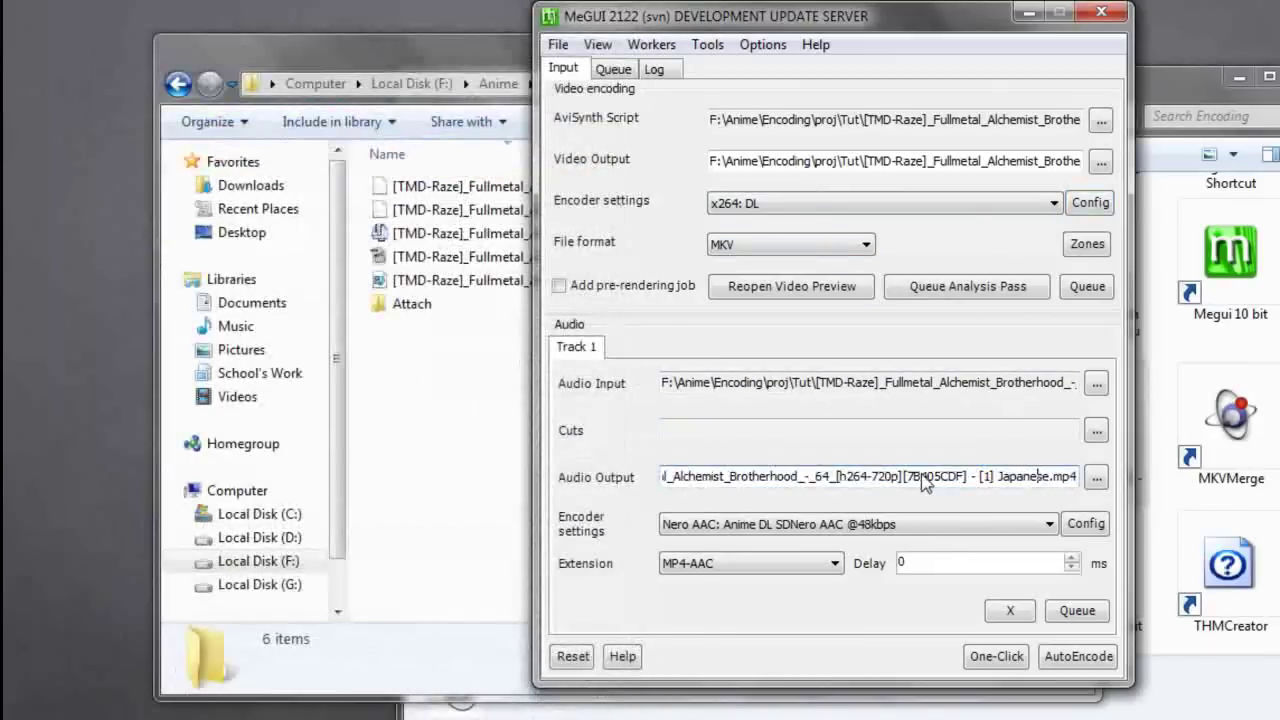
left_click_drag(922, 480, 639, 490)
left_click(845, 479)
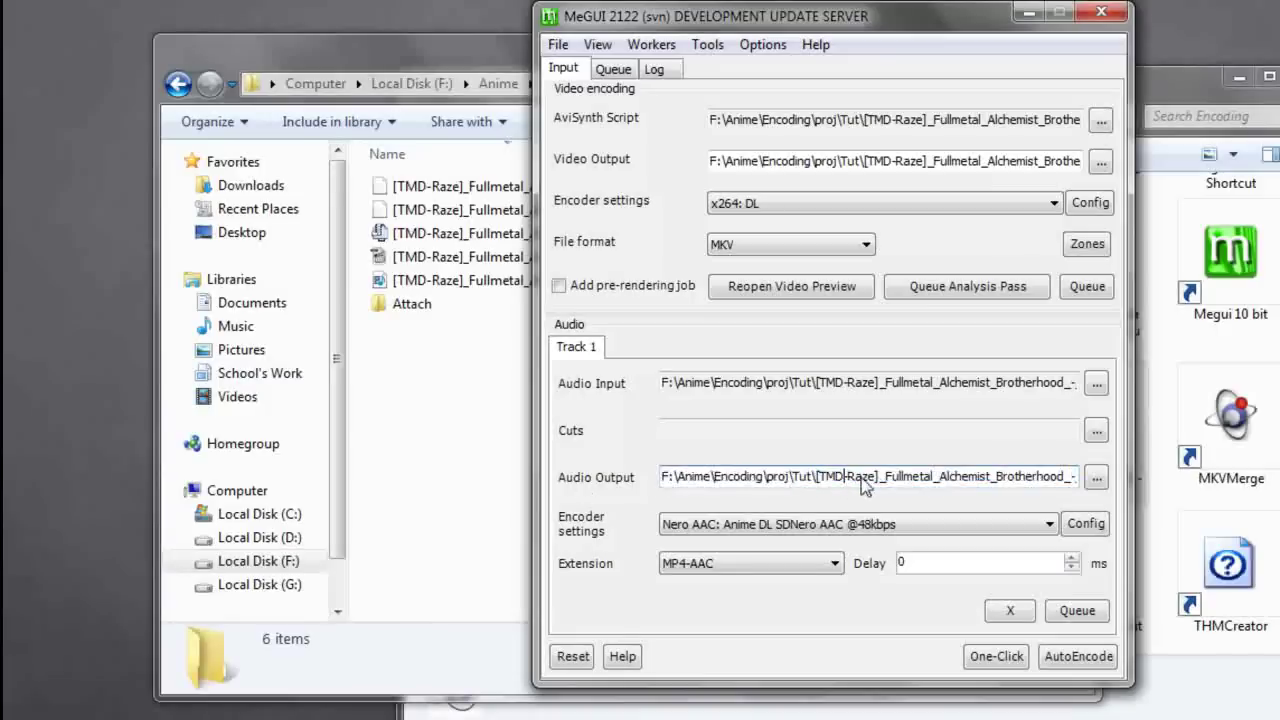
left_click_drag(818, 484, 1090, 478)
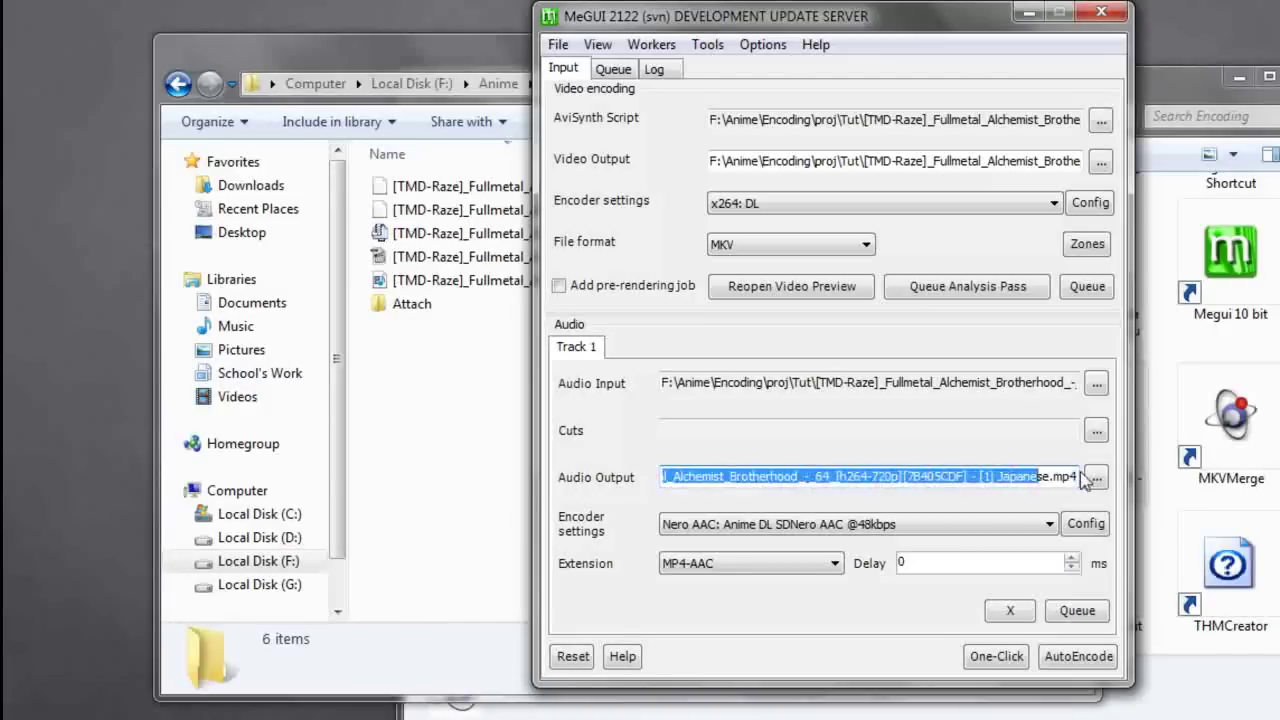
left_click(1075, 478)
left_click_drag(884, 167, 1210, 175)
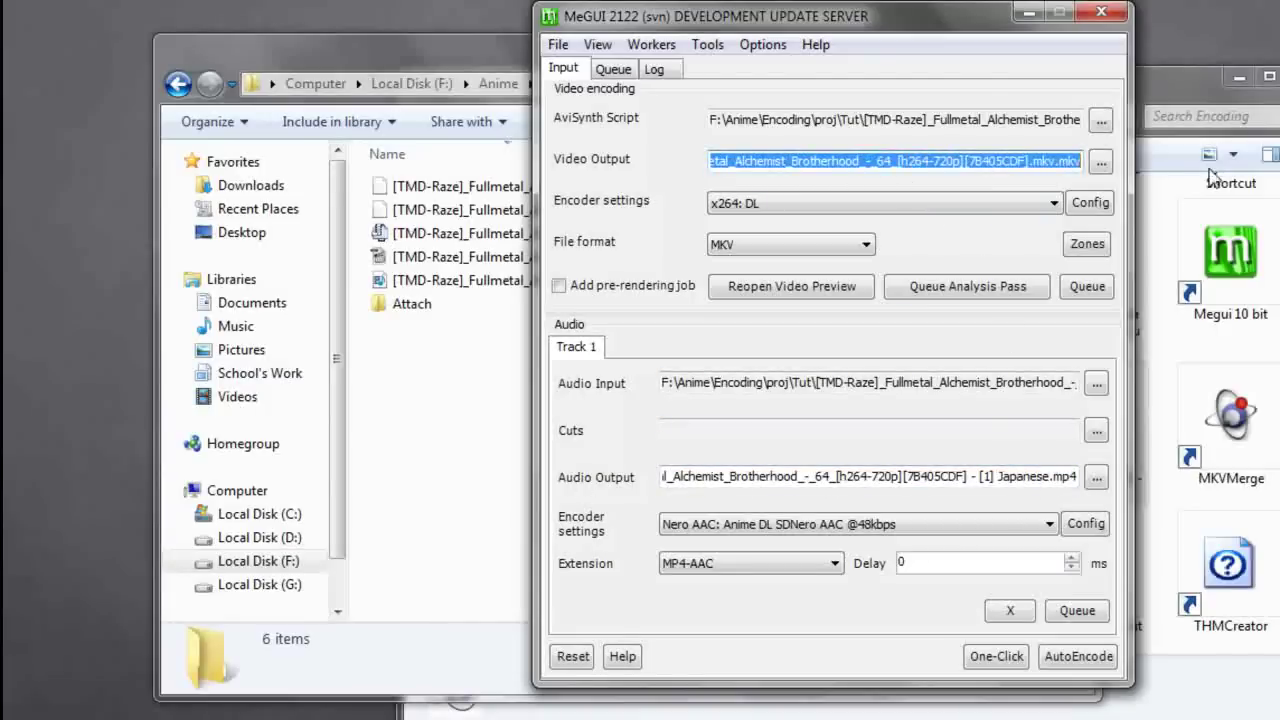
left_click(1037, 168)
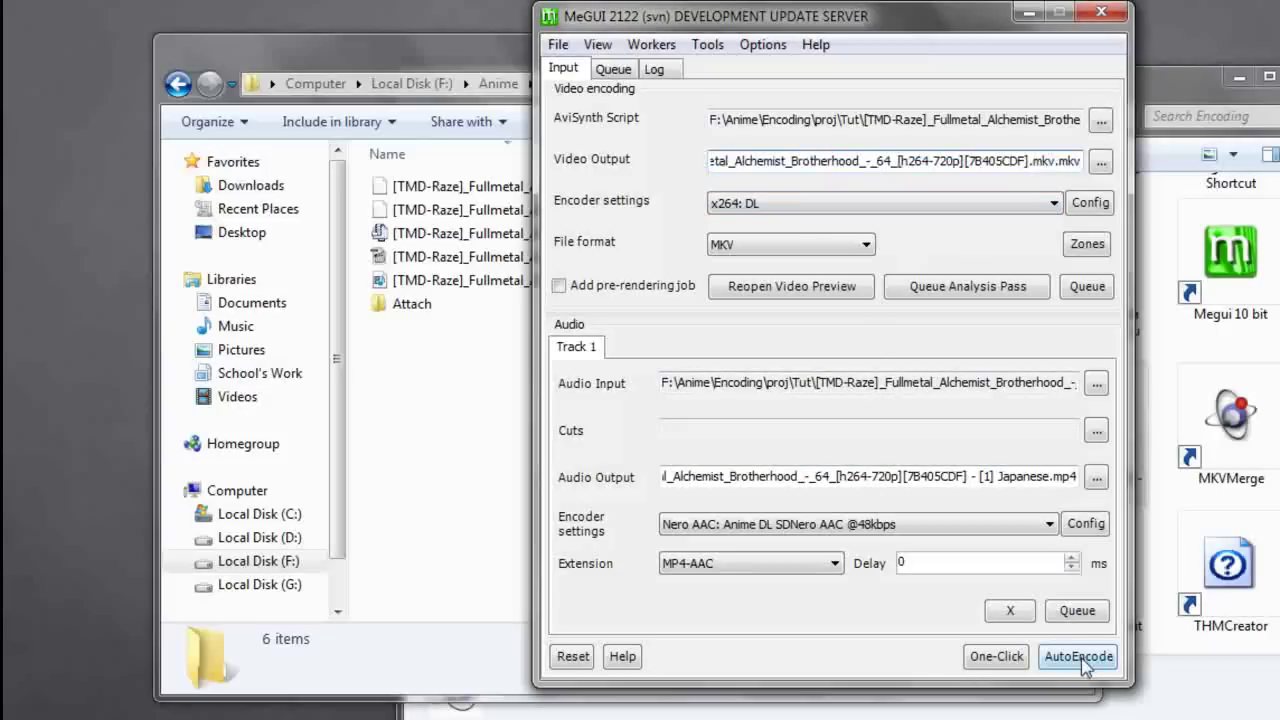
Queue the video and audio encoding jobs and open the job queue.
left_click(1090, 288)
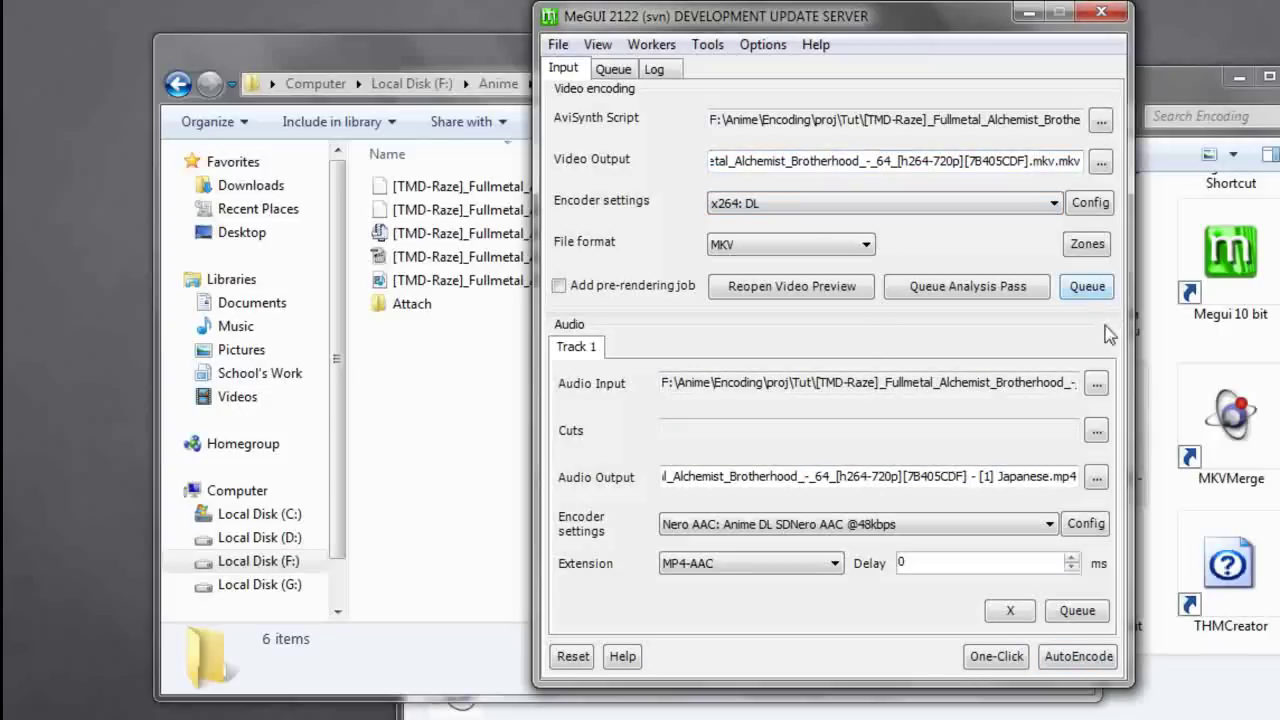
left_click(1096, 620)
left_click(620, 68)
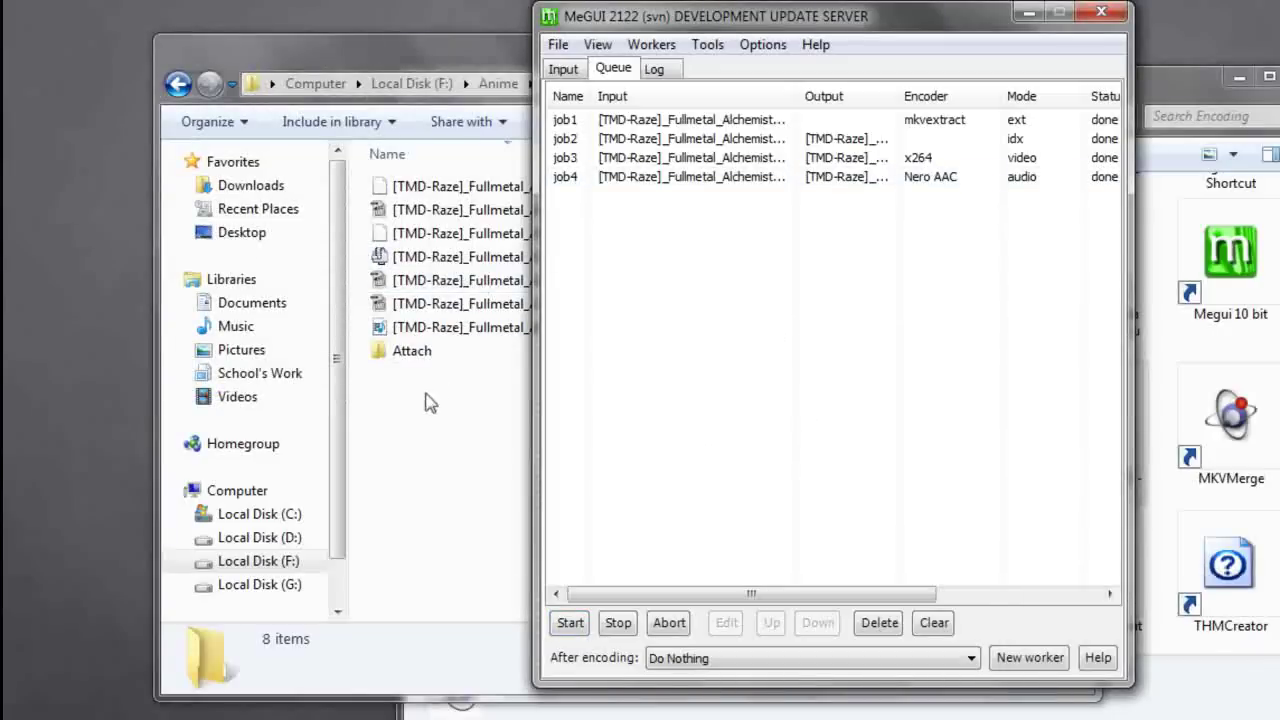
Compare the file size of the source MKV with the newly encoded MKV in the Tut folder.
left_click(430, 322)
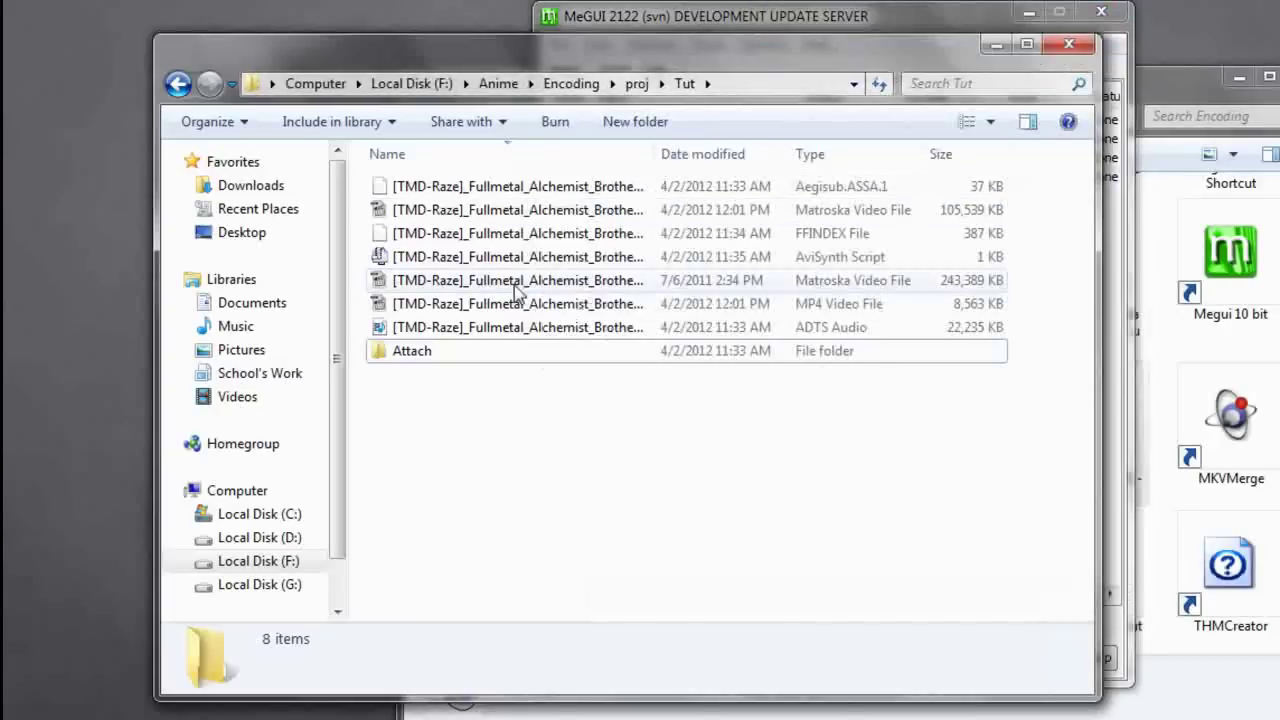
left_click(957, 285)
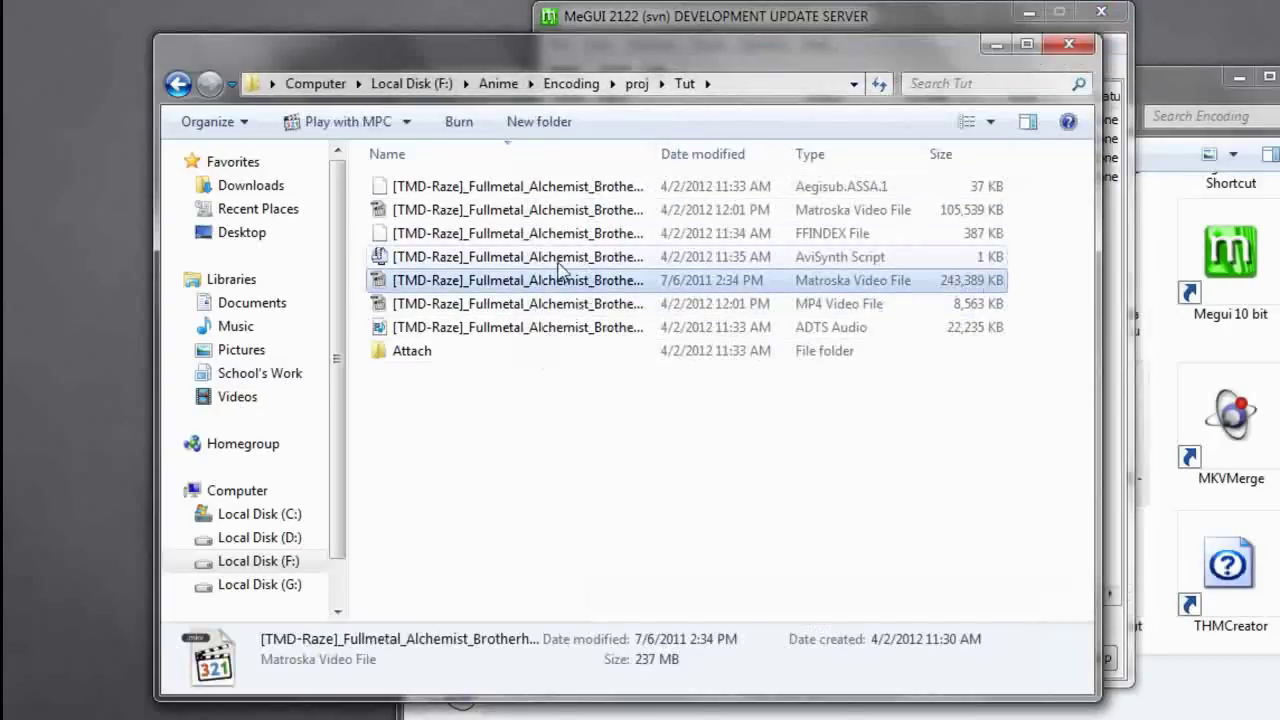
left_click(549, 215)
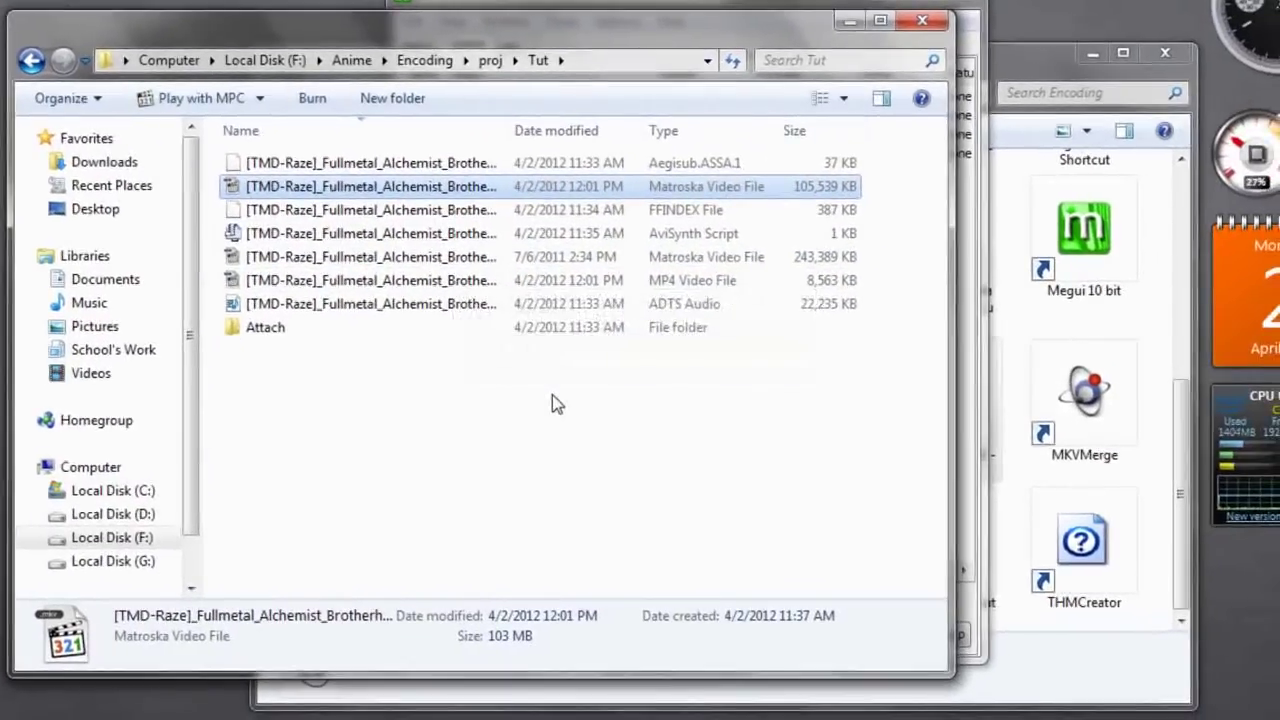
left_click(698, 419)
Launch MKVMerge from the Encoding folder and dismiss its online update notice.
left_click(1090, 405)
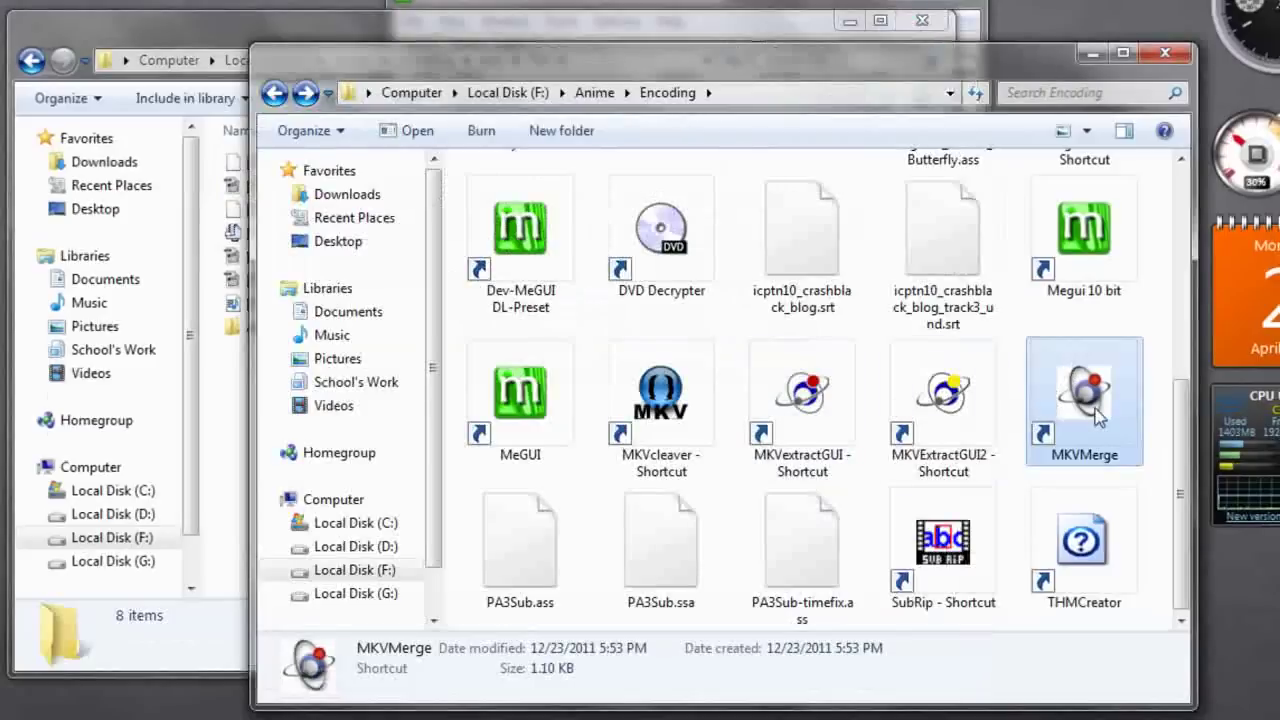
double_click(1097, 418)
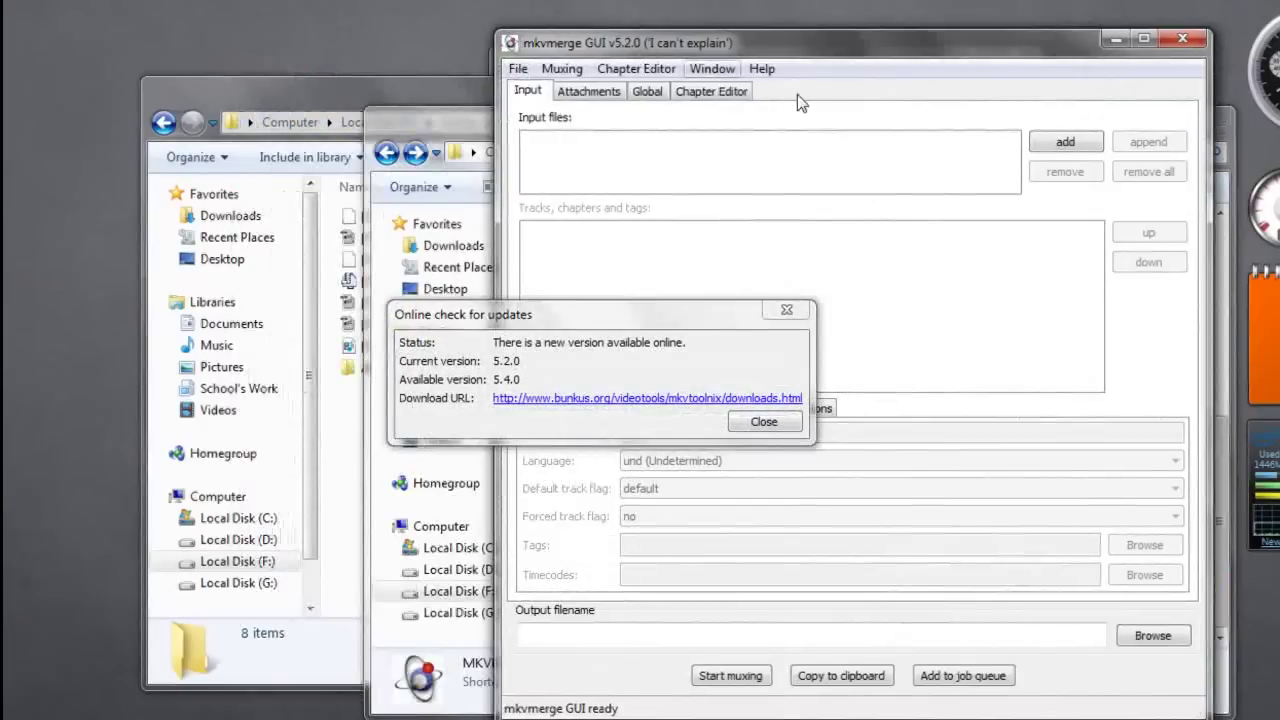
left_click(790, 311)
Bring the Tut folder forward and place it side by side with the mkvmerge window.
left_click(423, 121)
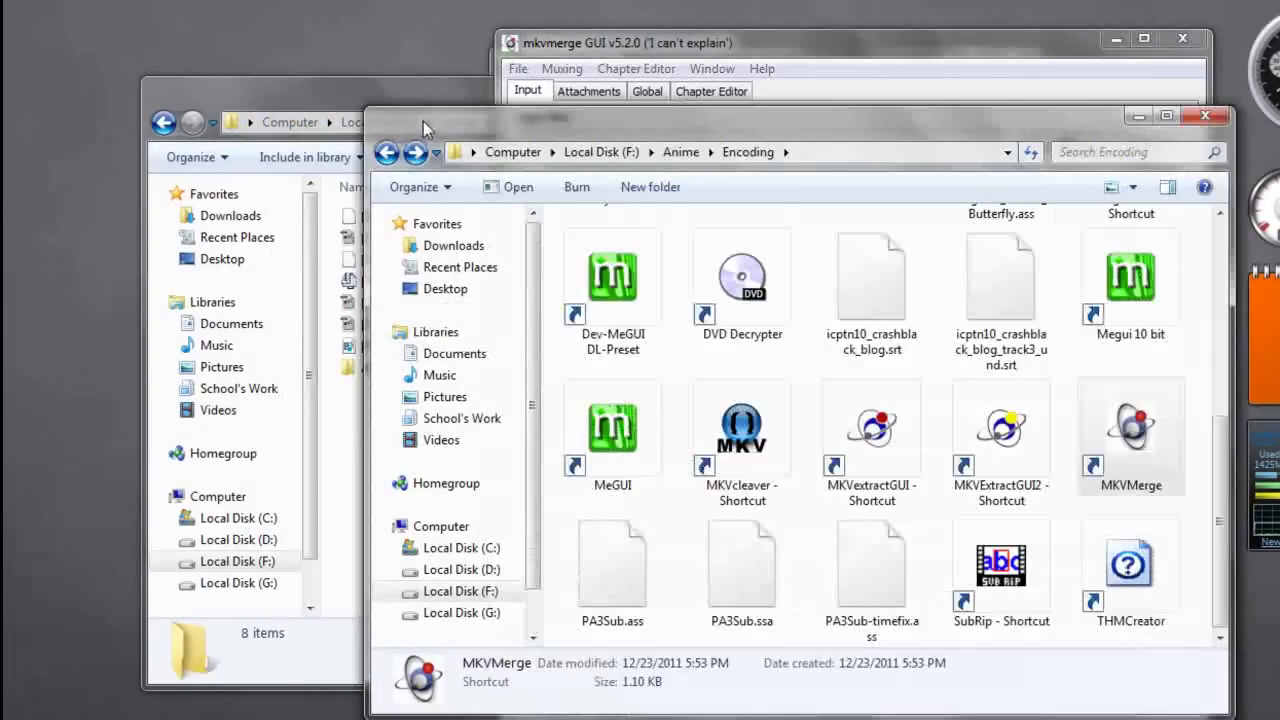
left_click(340, 100)
left_click_drag(626, 100, 507, 119)
left_click_drag(758, 53, 934, 71)
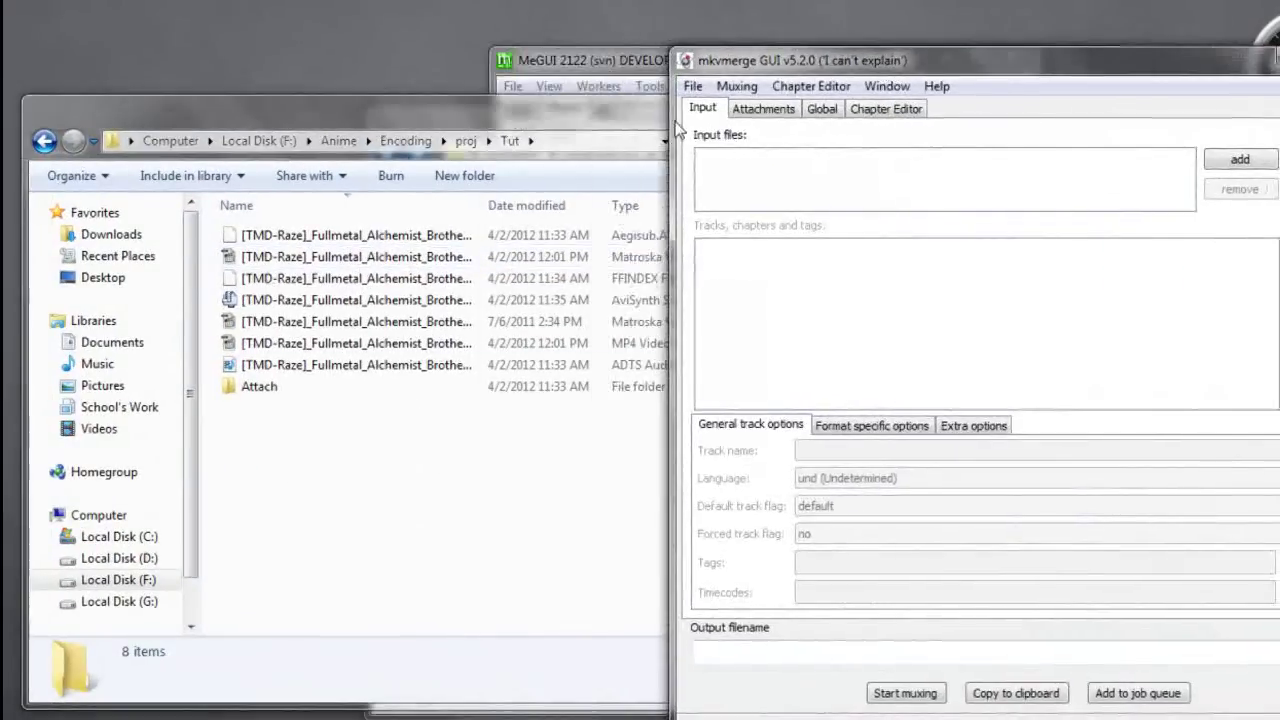
Add the extracted subtitle file, the encoded 105,539 KB MKV and the MP4 audio file as mkvmerge input files.
left_click(470, 257)
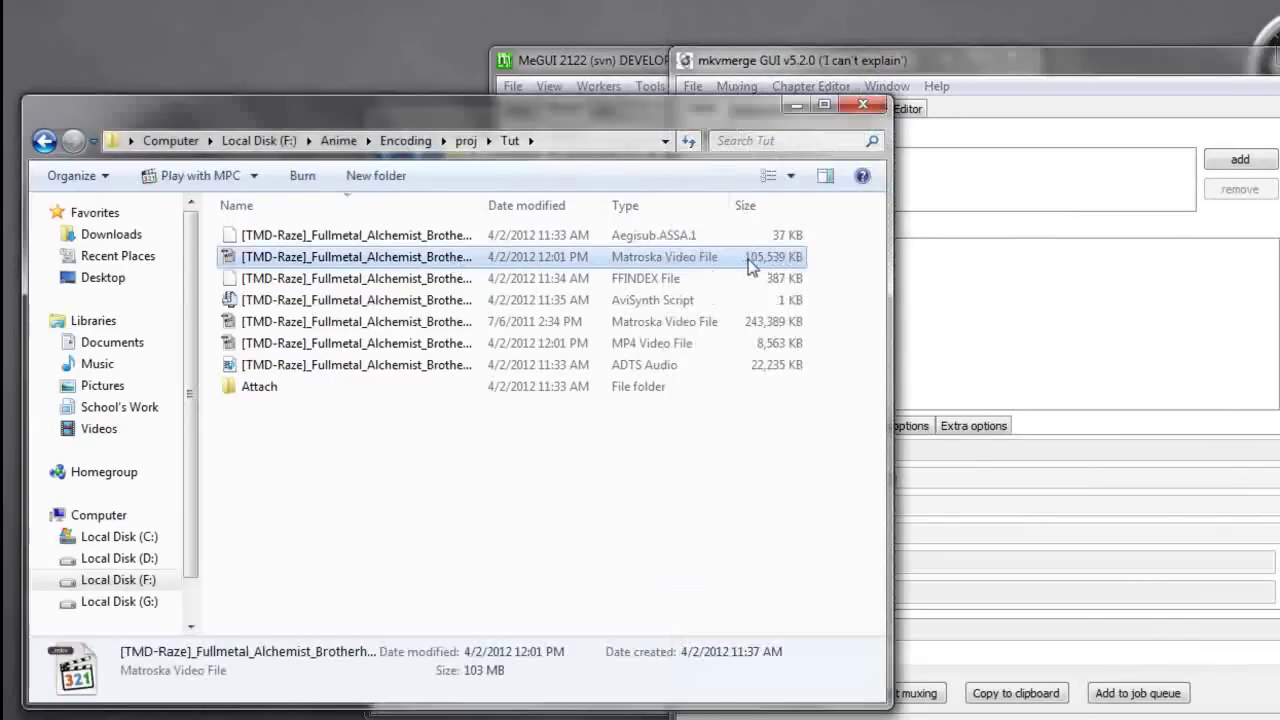
left_click(428, 343, "ctrl")
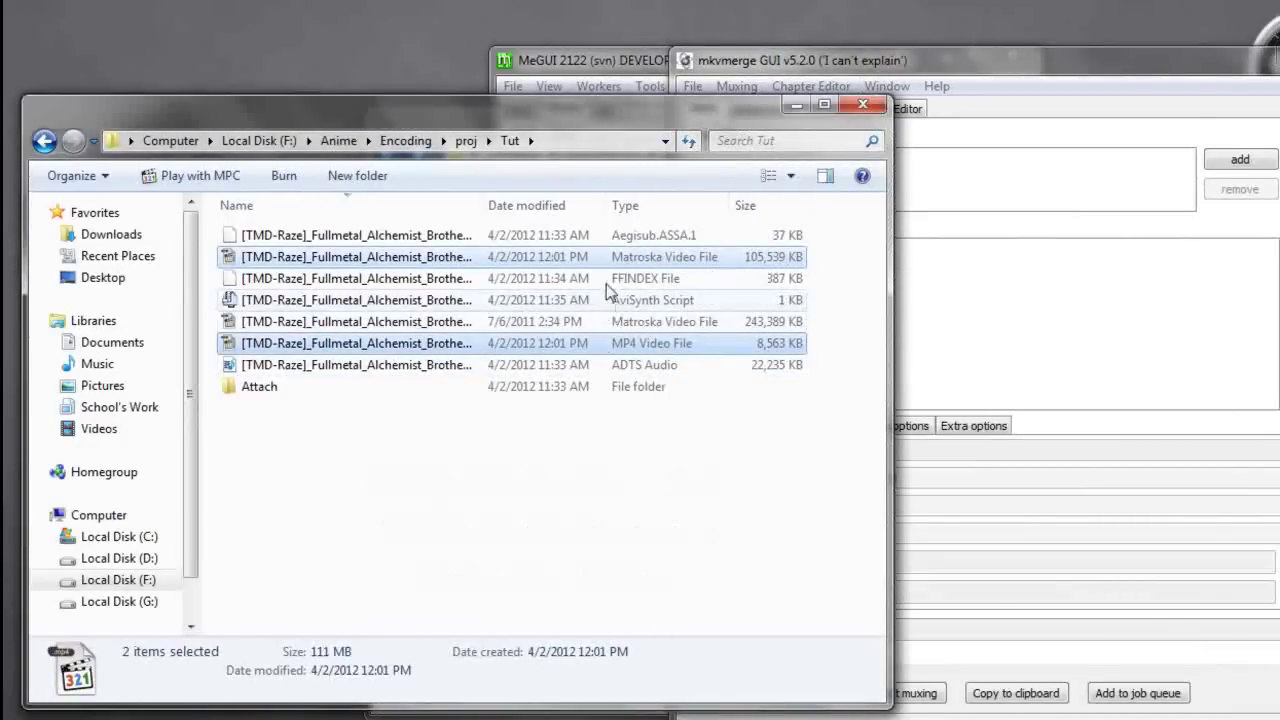
left_click(548, 238, "ctrl")
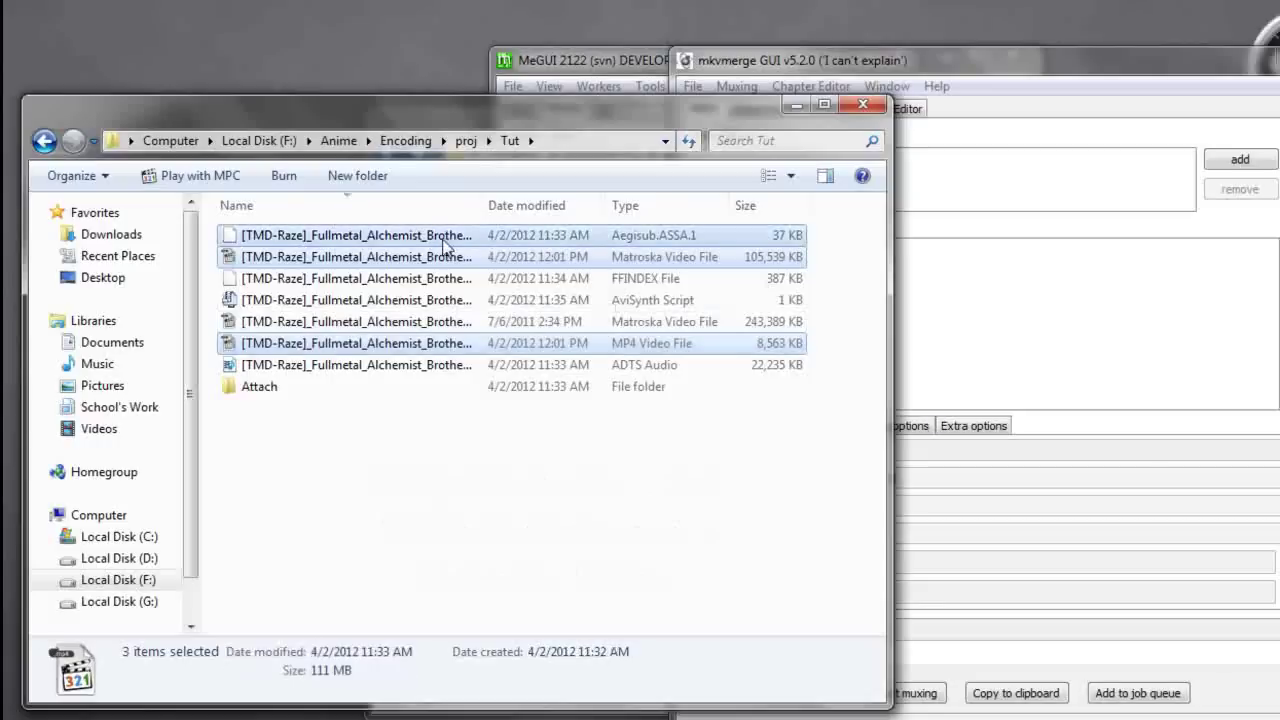
left_click_drag(1120, 213, 1120, 214)
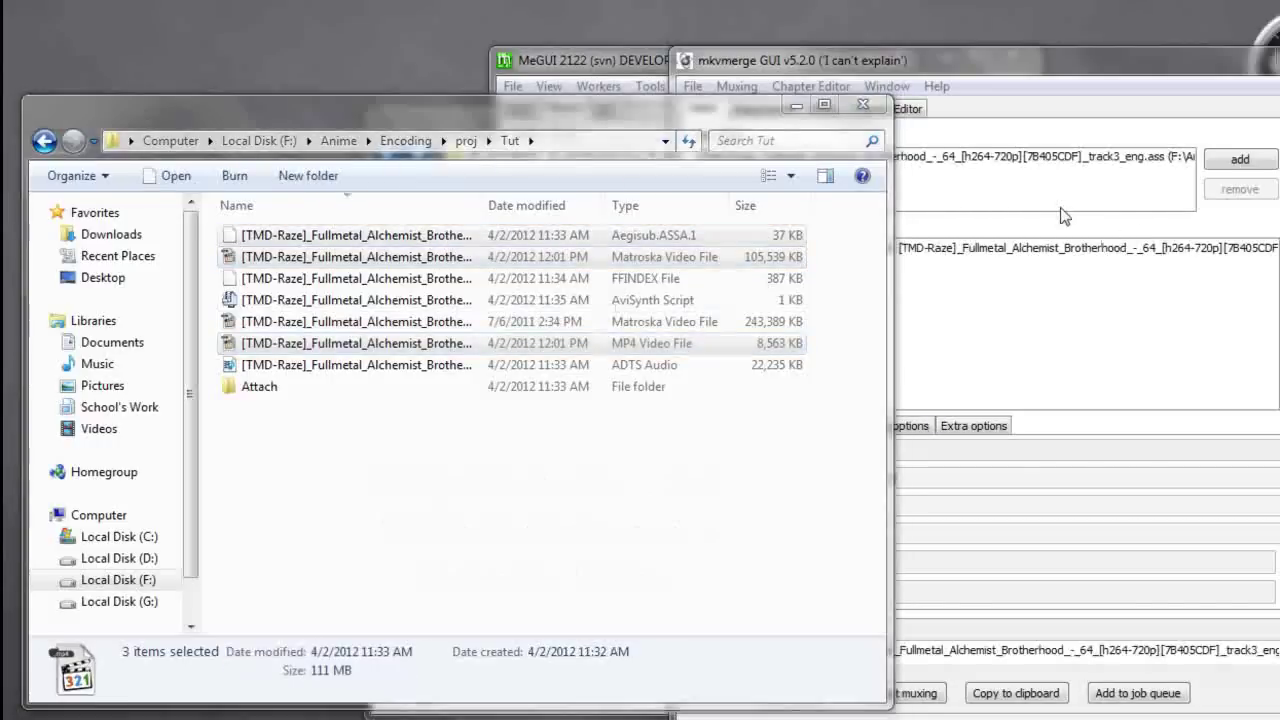
left_click(1040, 123)
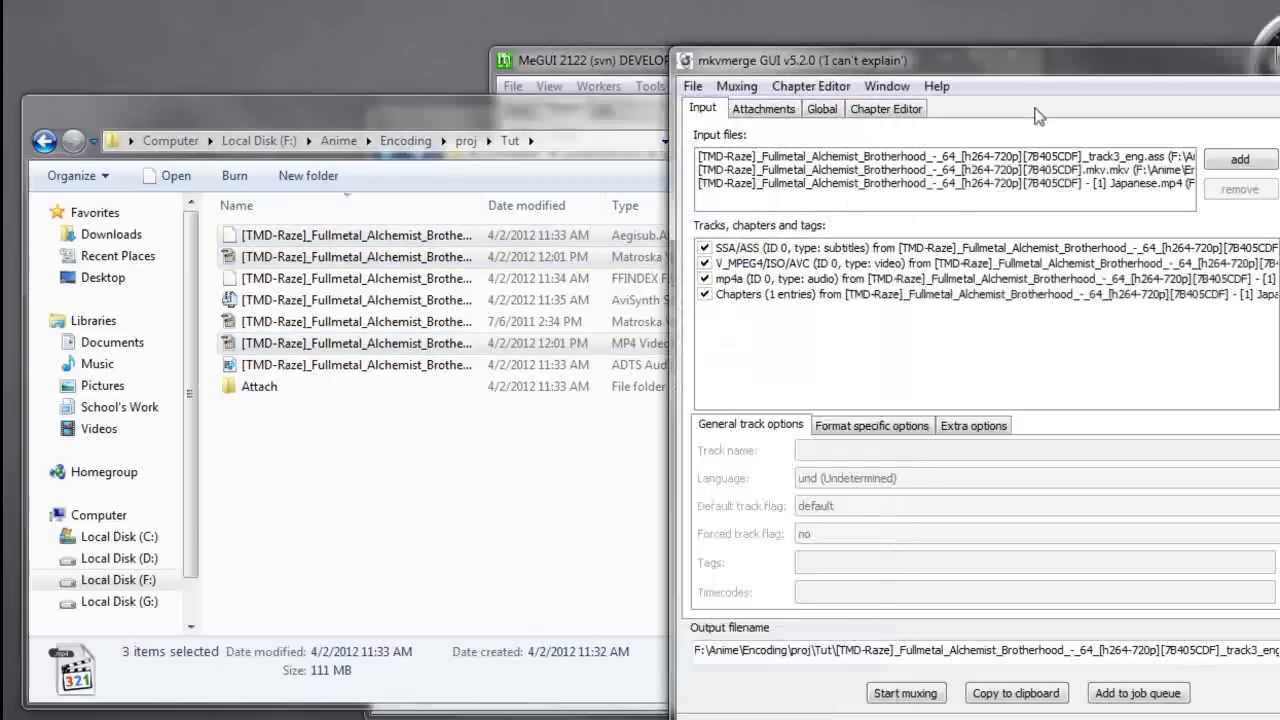
Add all the fonts and the chapters XML from the Attach folder to the mkvmerge attachments.
left_click(755, 110)
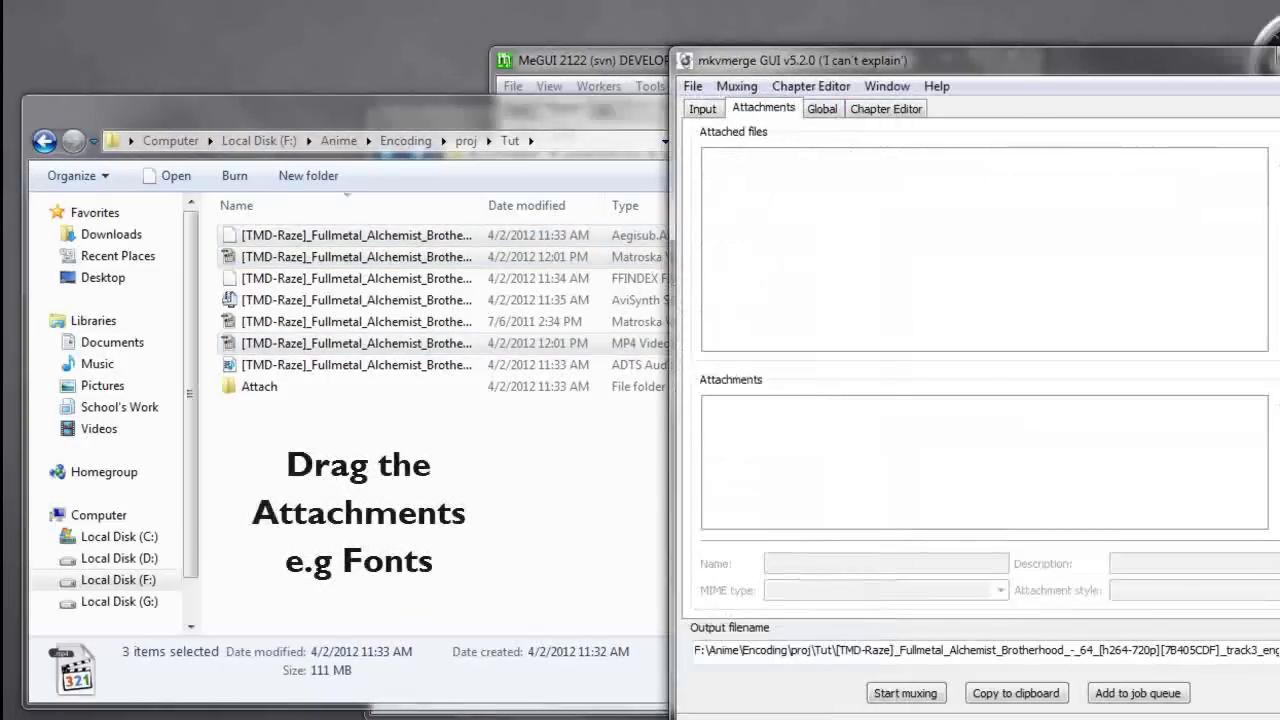
double_click(262, 388)
left_click_drag(322, 438, 1097, 497)
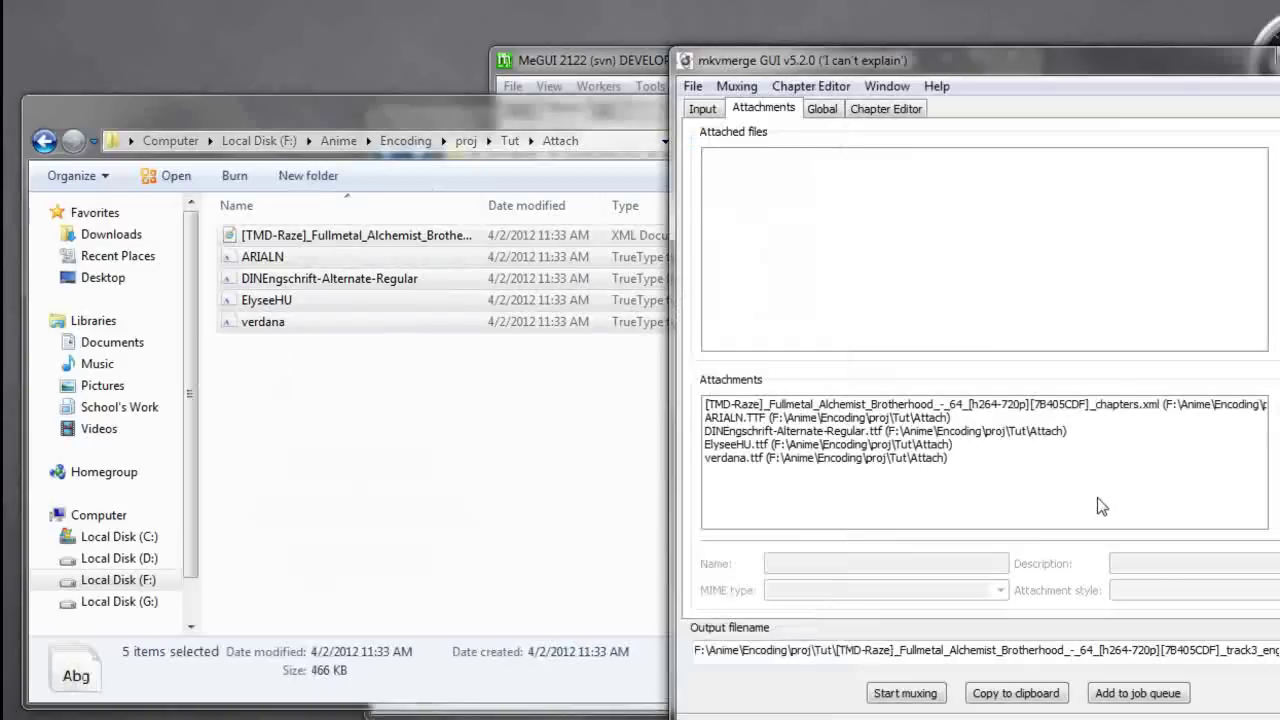
Remove the chapters XML file from the mkvmerge attachments, leaving only the four fonts.
left_click(1058, 408)
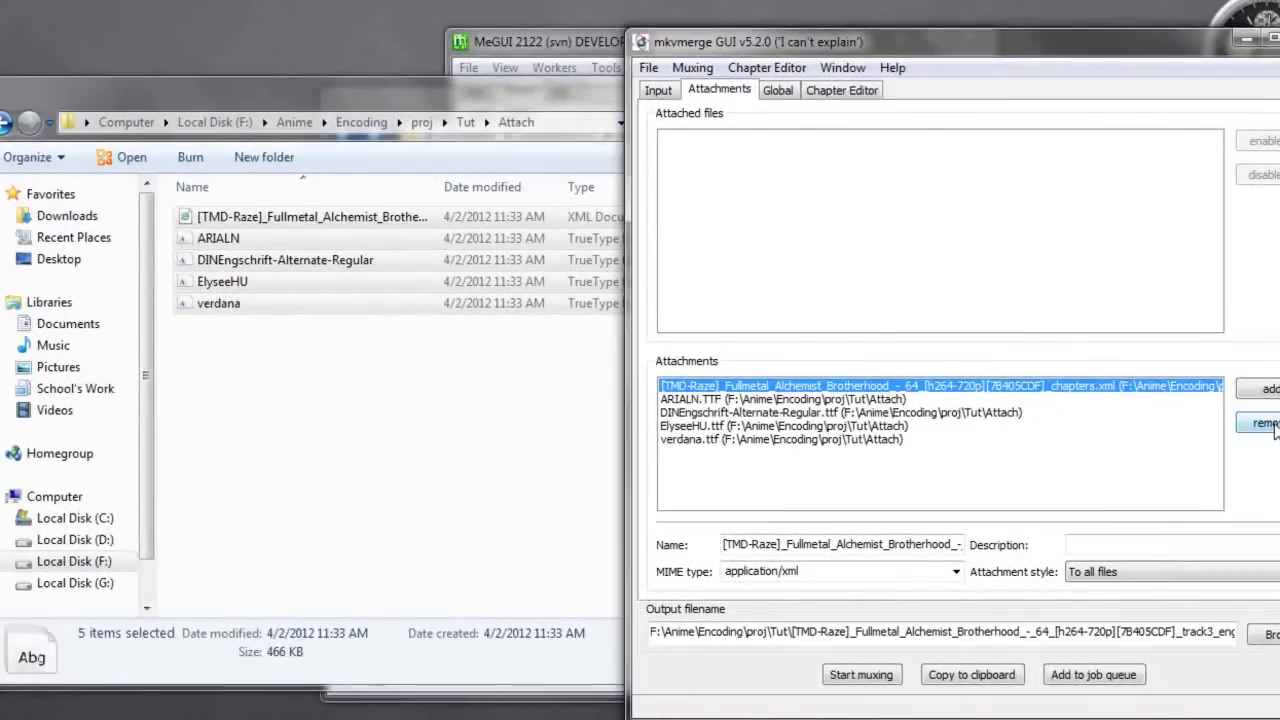
left_click(1042, 638)
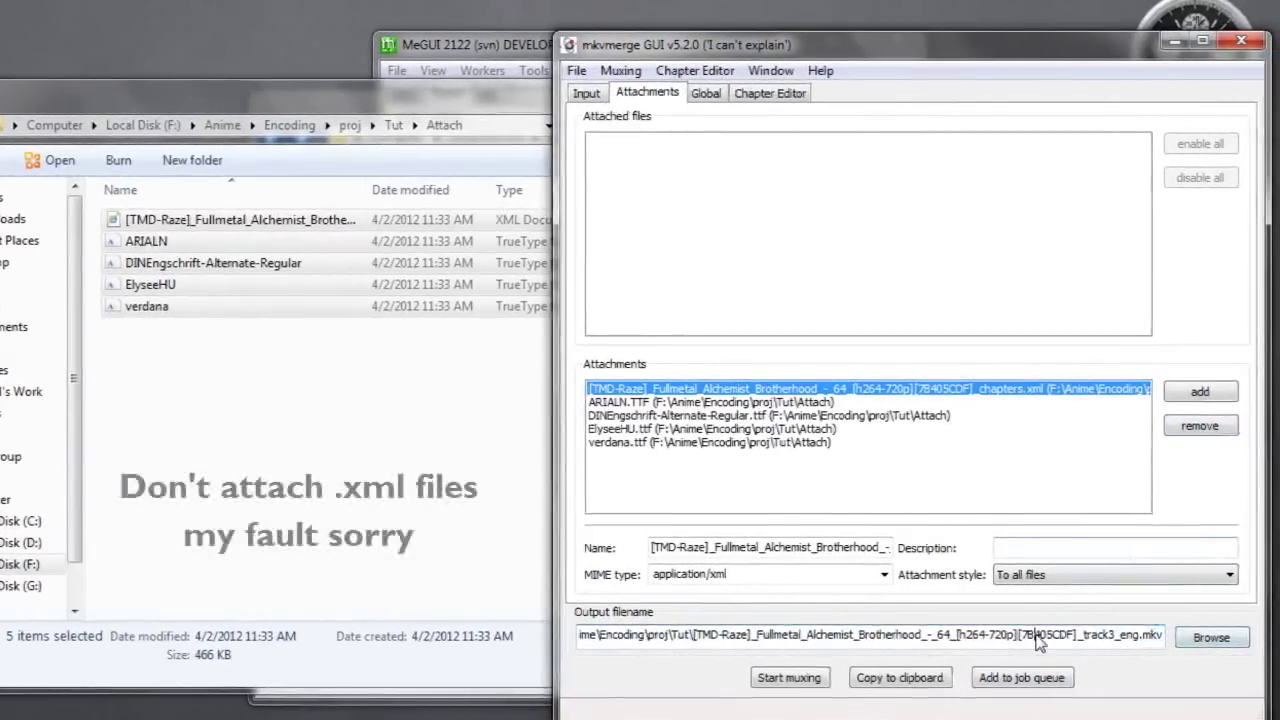
left_click_drag(896, 638, 1205, 645)
left_click_drag(704, 556, 997, 565)
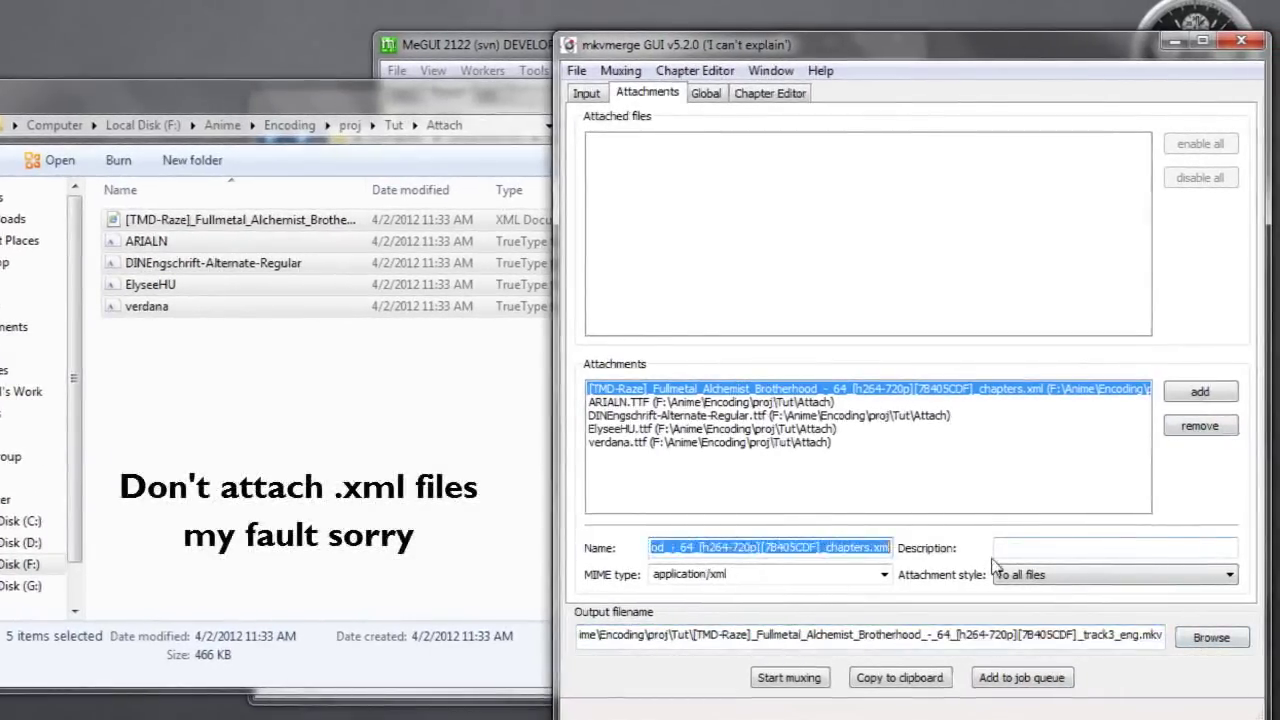
left_click(1185, 427)
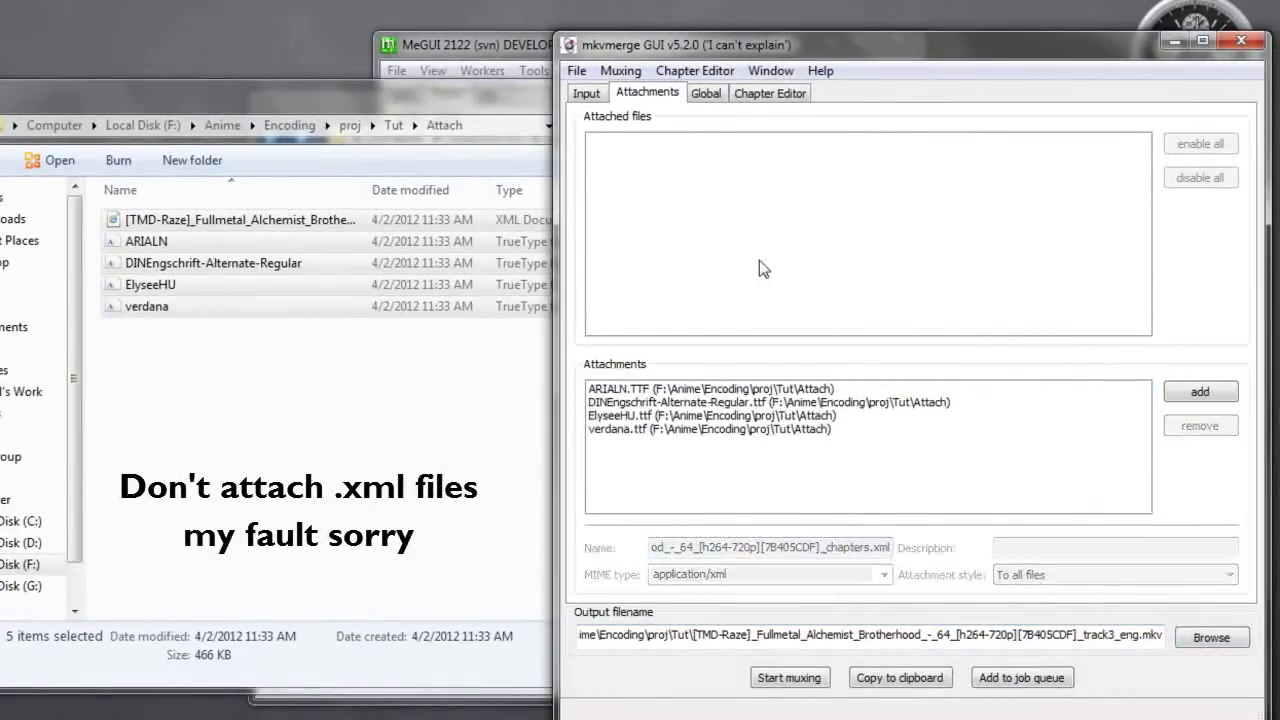
Load the chapters XML from the Attach folder into the chapter editor and inspect its Part A and Intro entries.
left_click(754, 97)
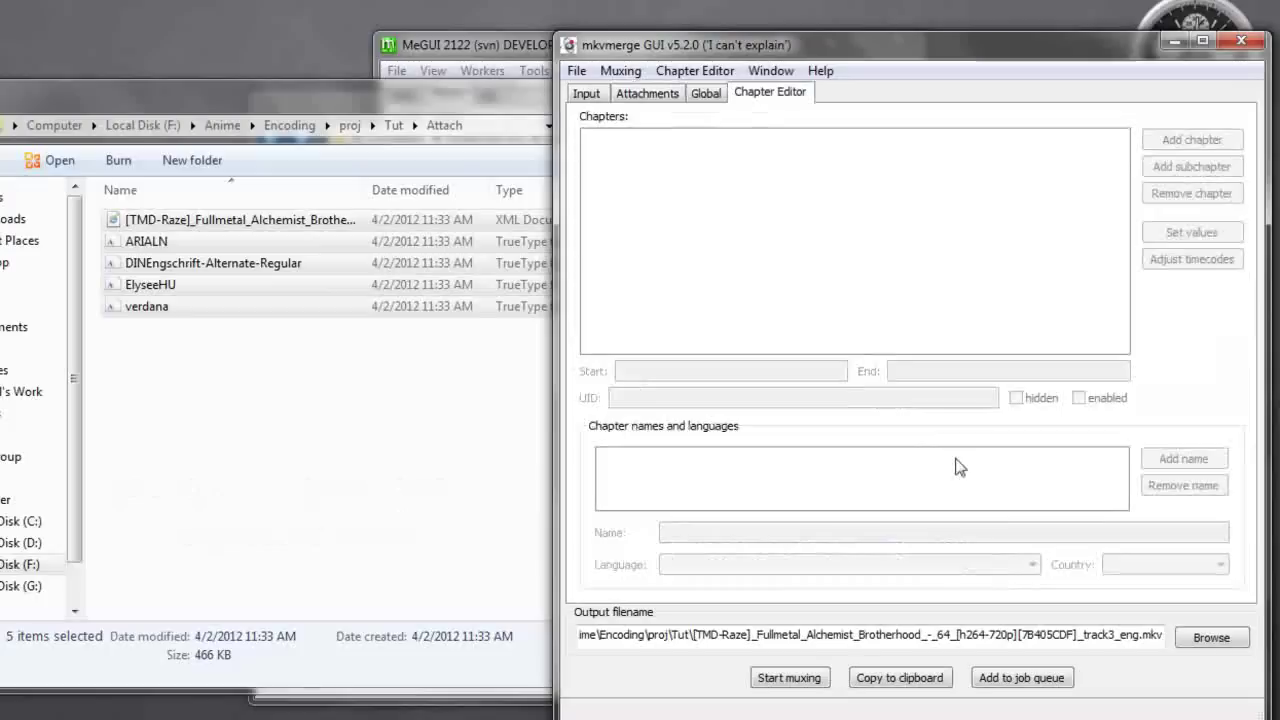
left_click(246, 223)
left_click_drag(246, 223, 988, 234)
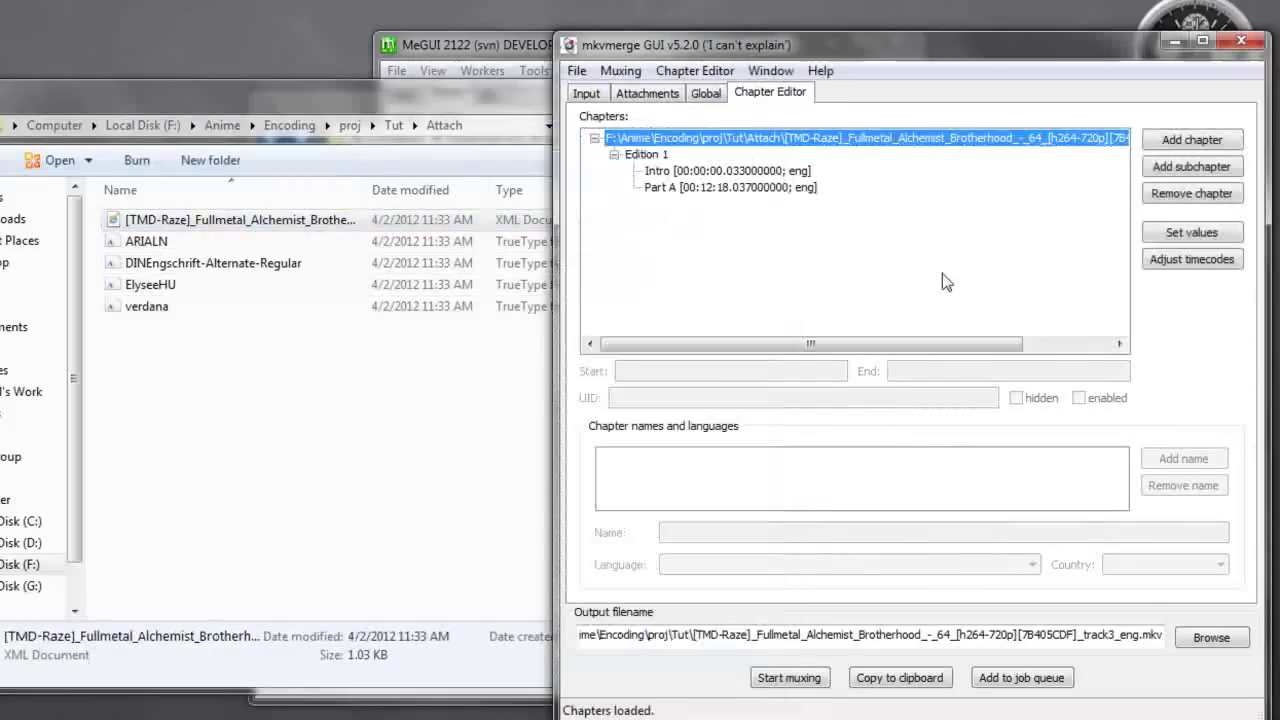
left_click(670, 188)
left_click(657, 171)
Name the SSA/ASS subtitle track Eng, set its language to eng (English) and its default track flag to yes.
left_click(647, 93)
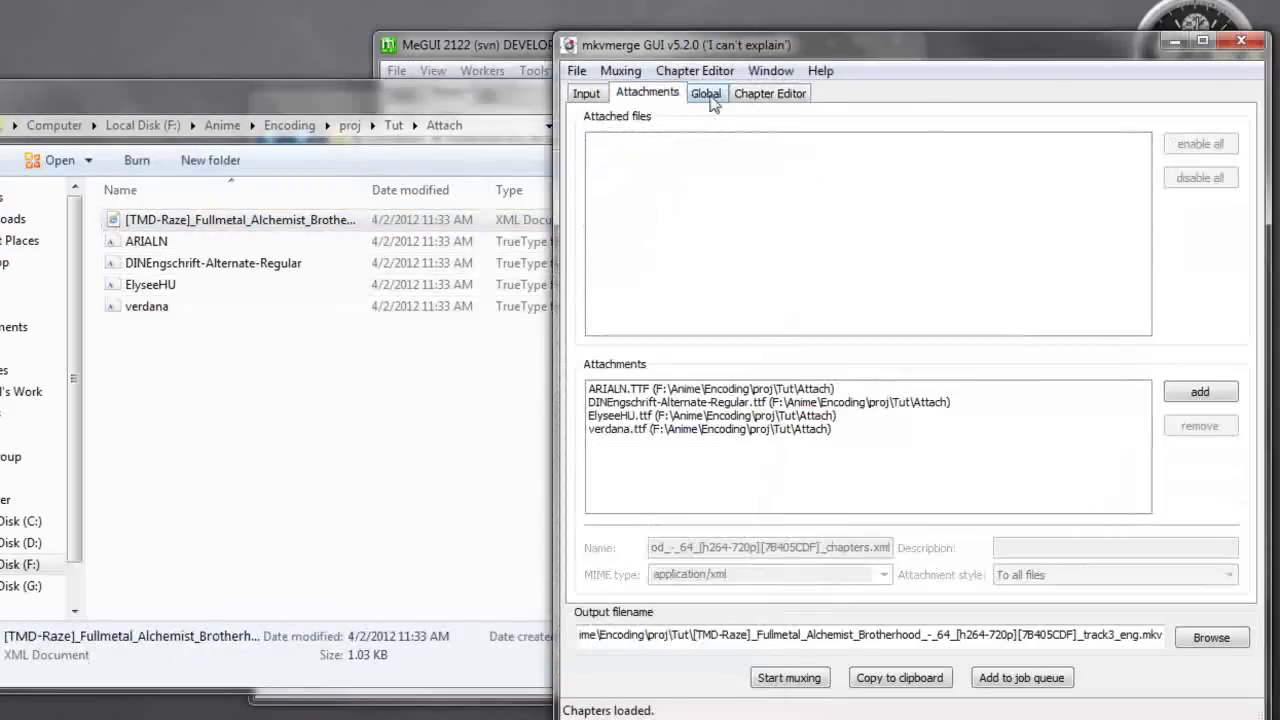
left_click(588, 95)
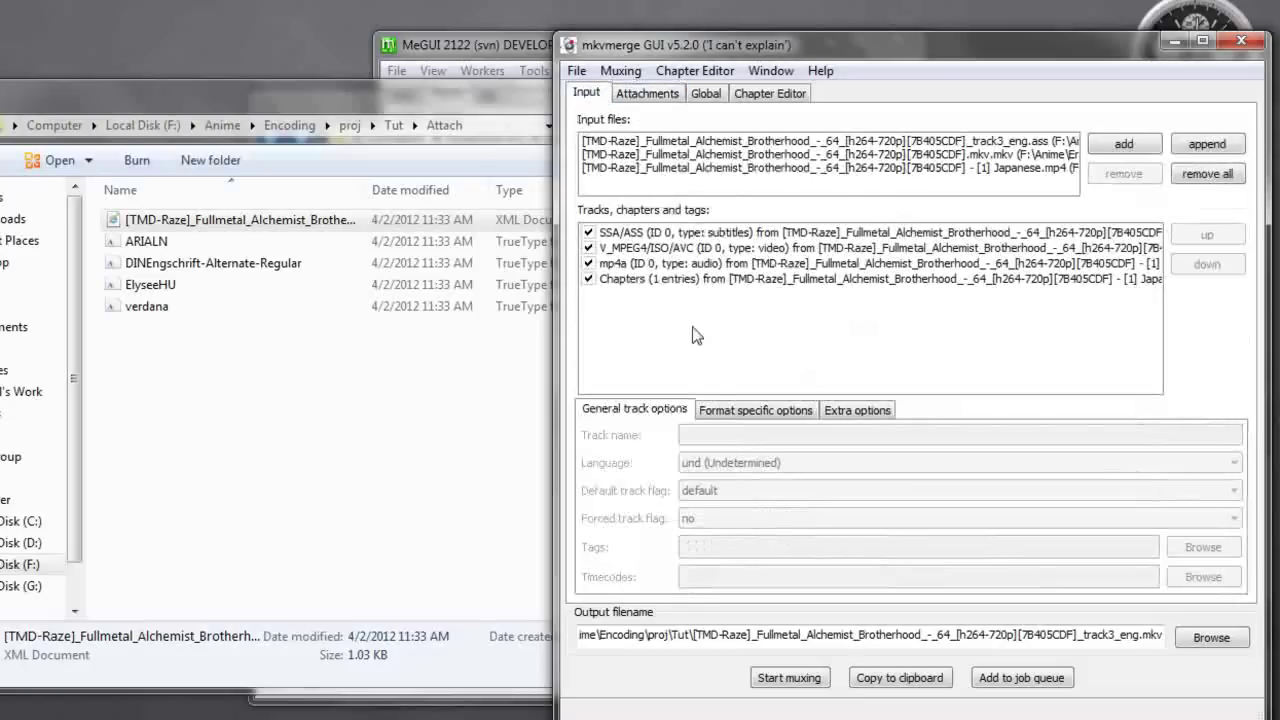
left_click(700, 233)
left_click(724, 435)
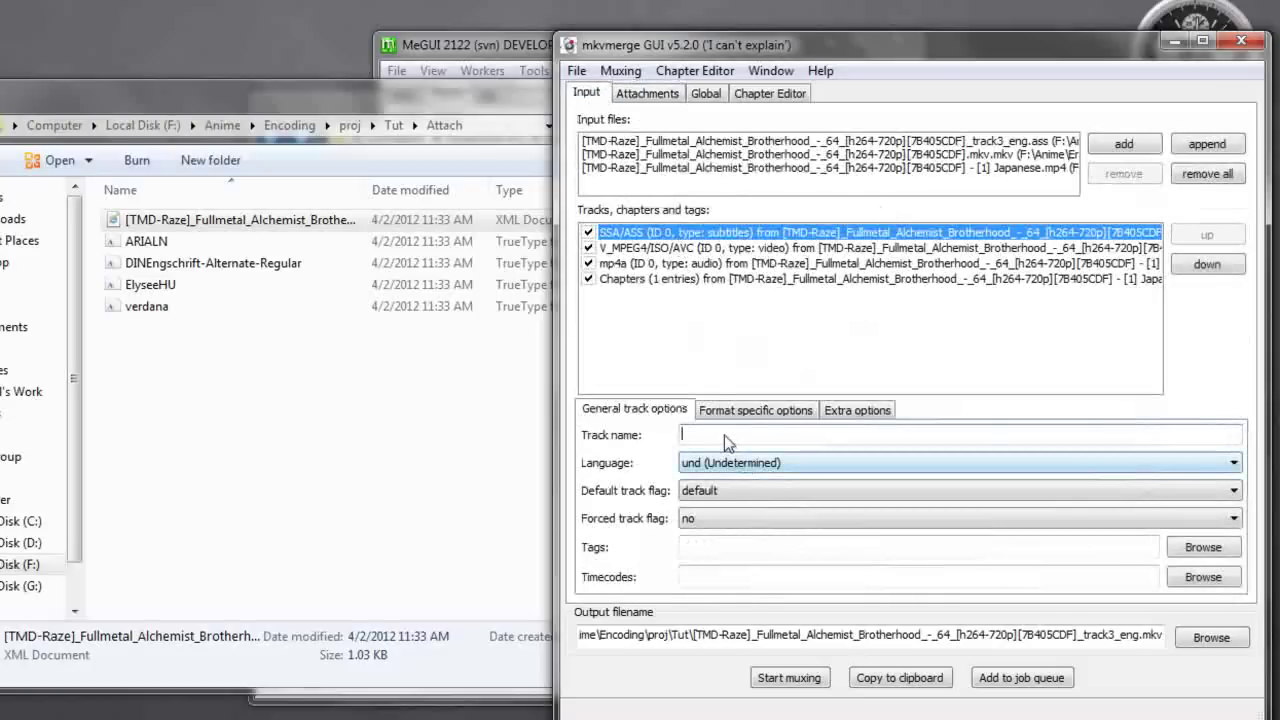
type("Eng")
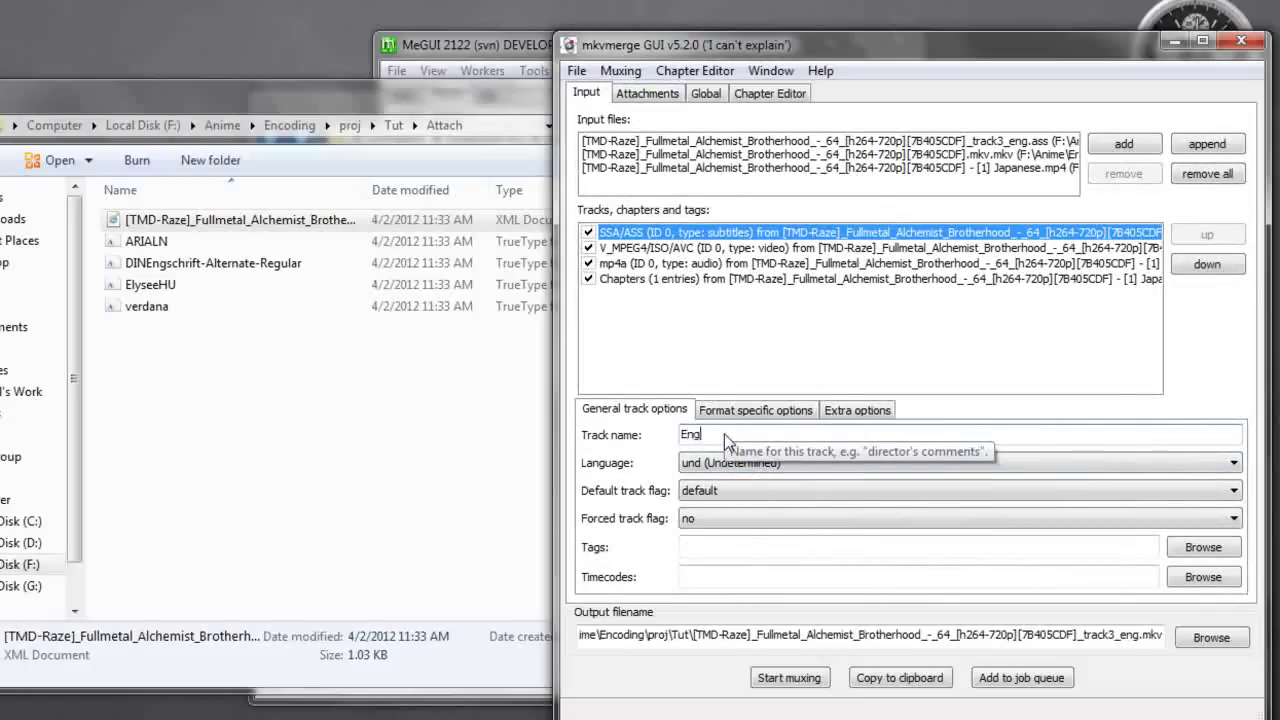
left_click(716, 463)
left_click(716, 463)
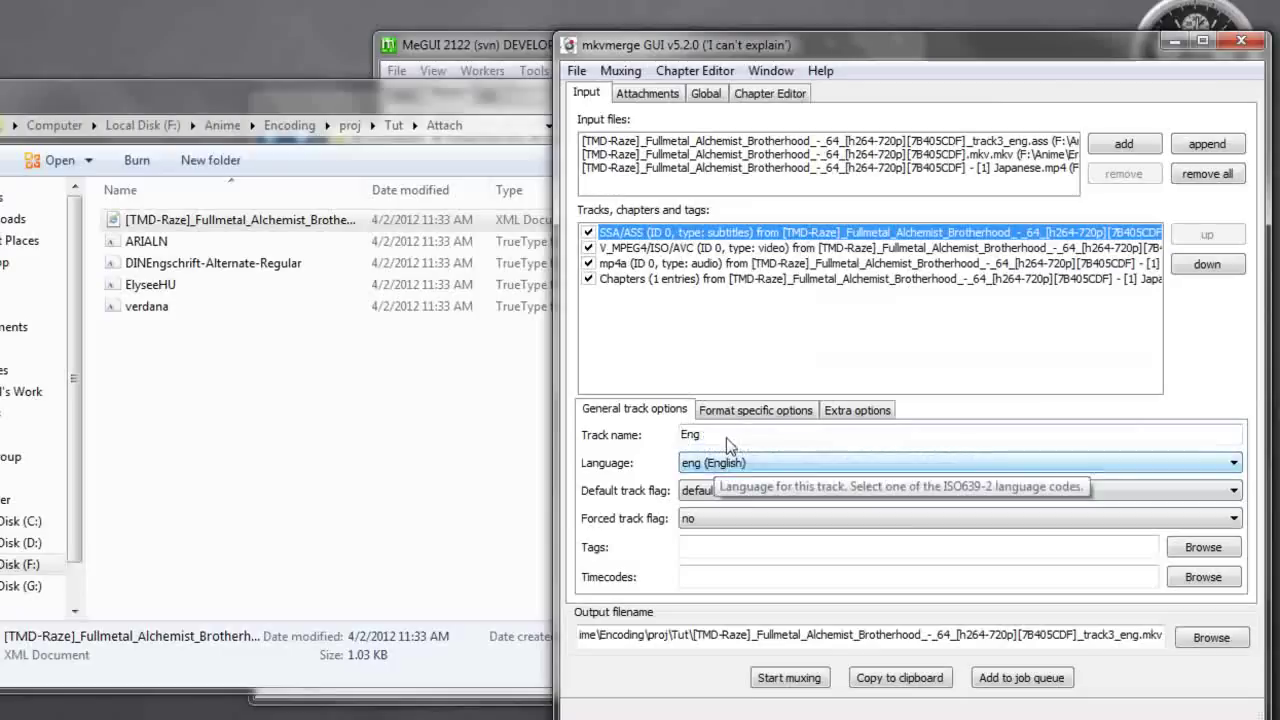
left_click(708, 490)
left_click(712, 520)
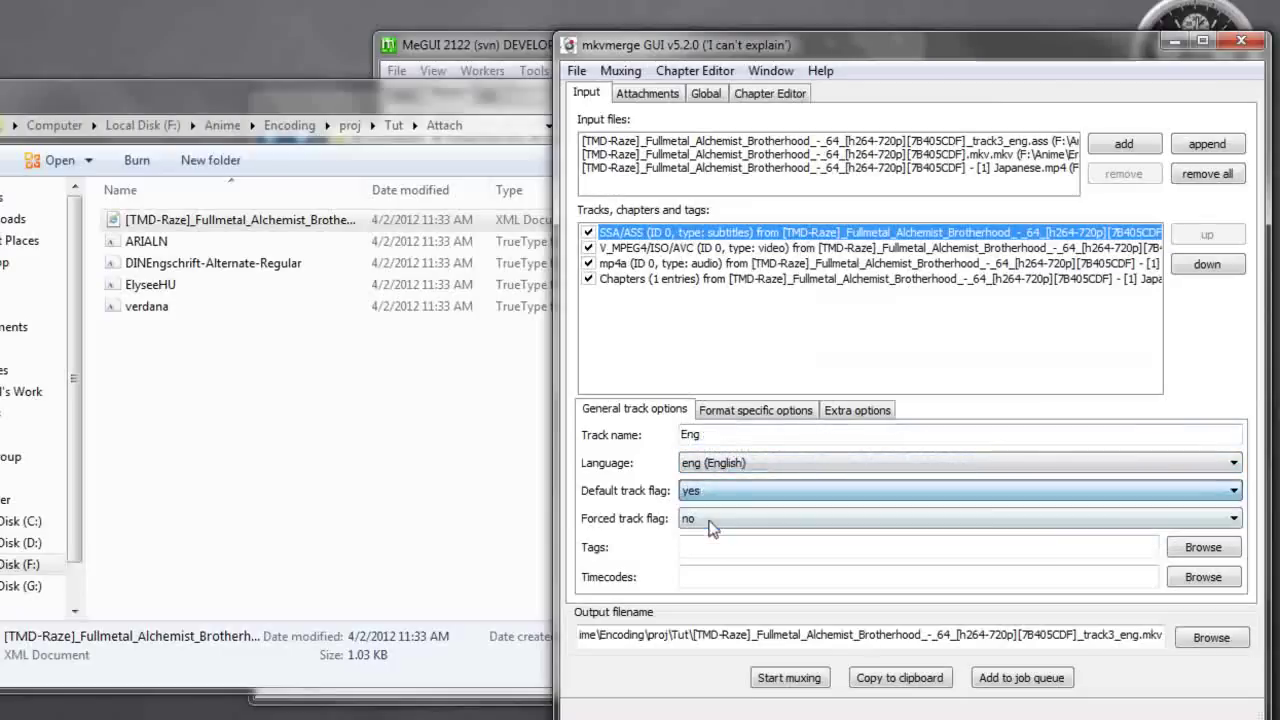
Name the mp4a audio track Eng, set its language to eng (English) and its default track flag to yes.
left_click(714, 248)
left_click(714, 263)
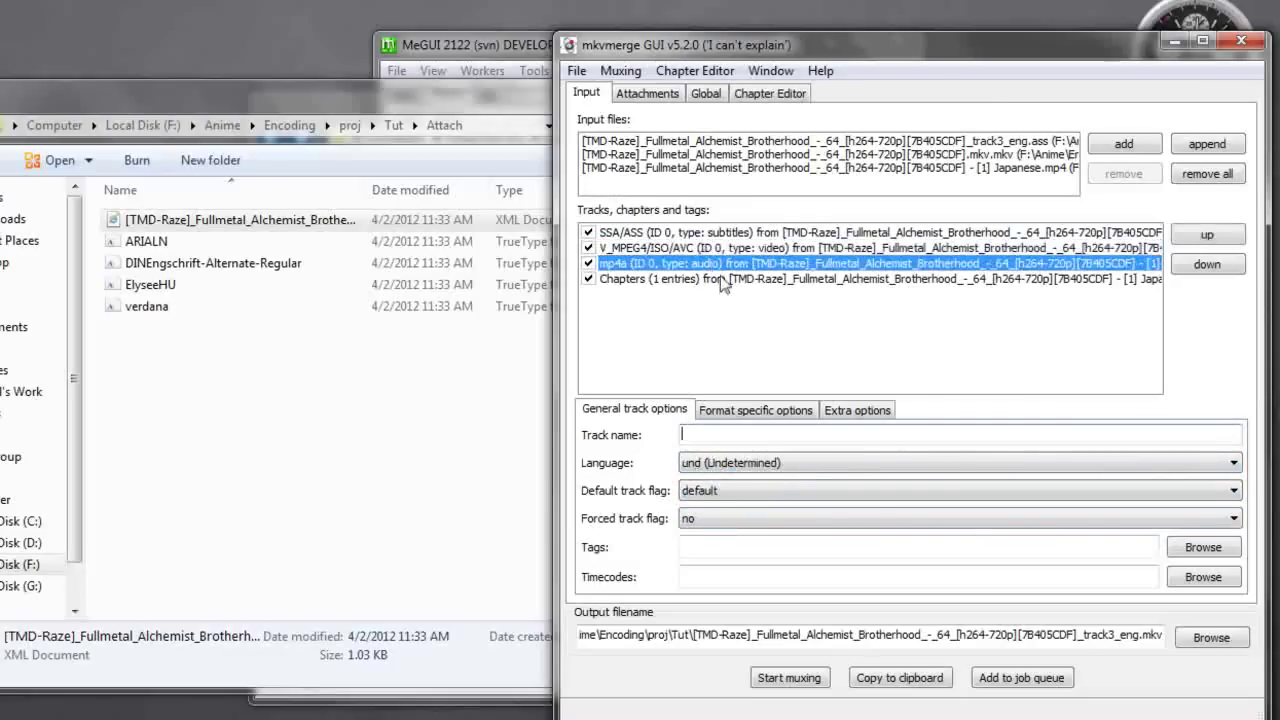
left_click(980, 248)
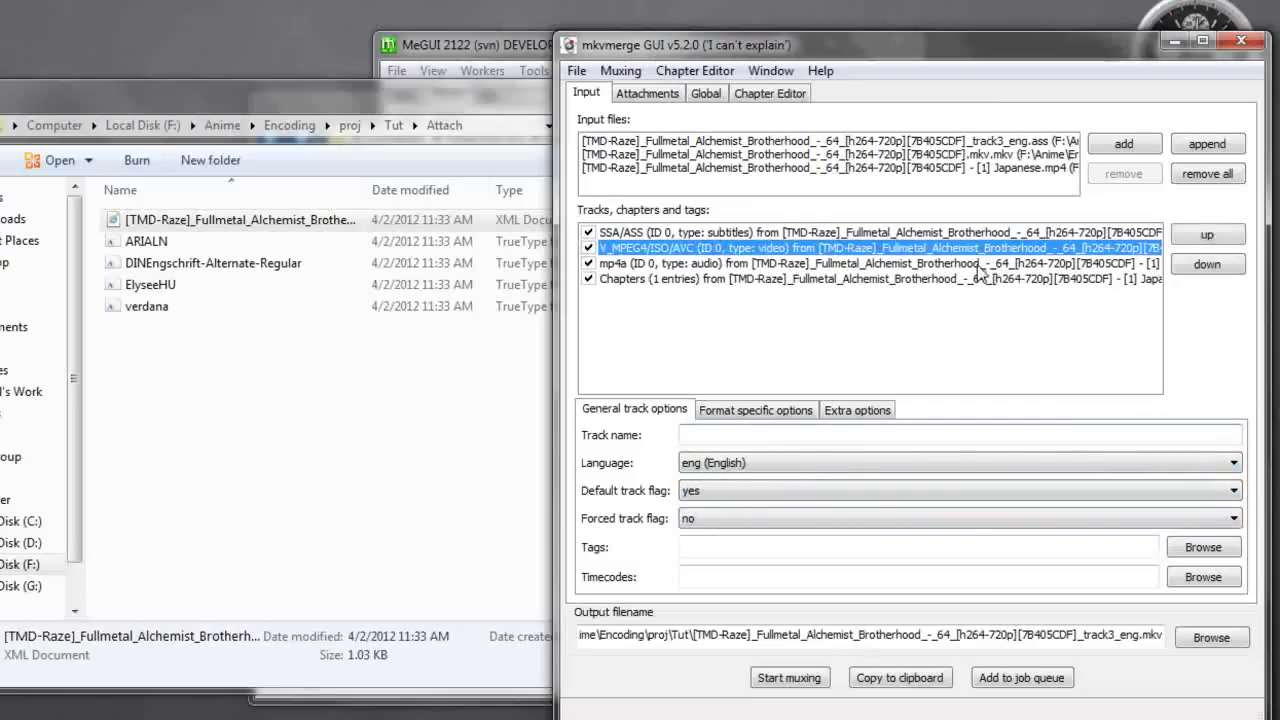
left_click(980, 263)
left_click(825, 446)
type("Eng")
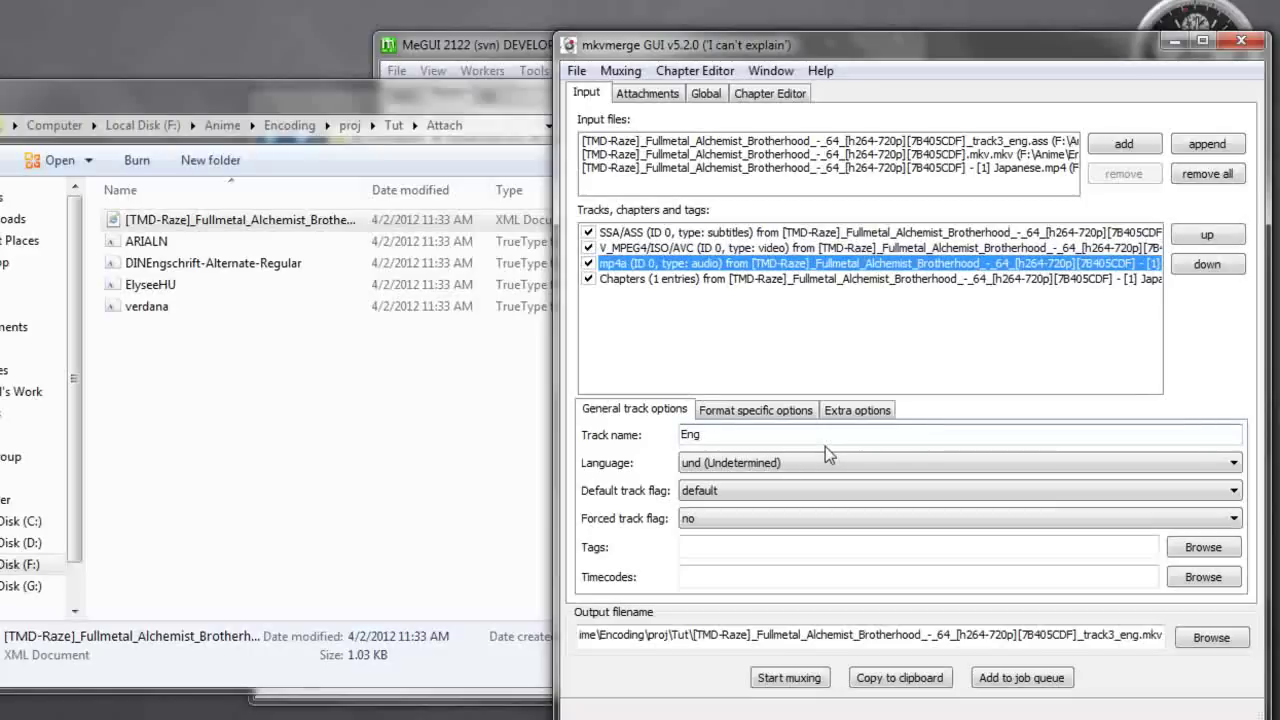
left_click(806, 462)
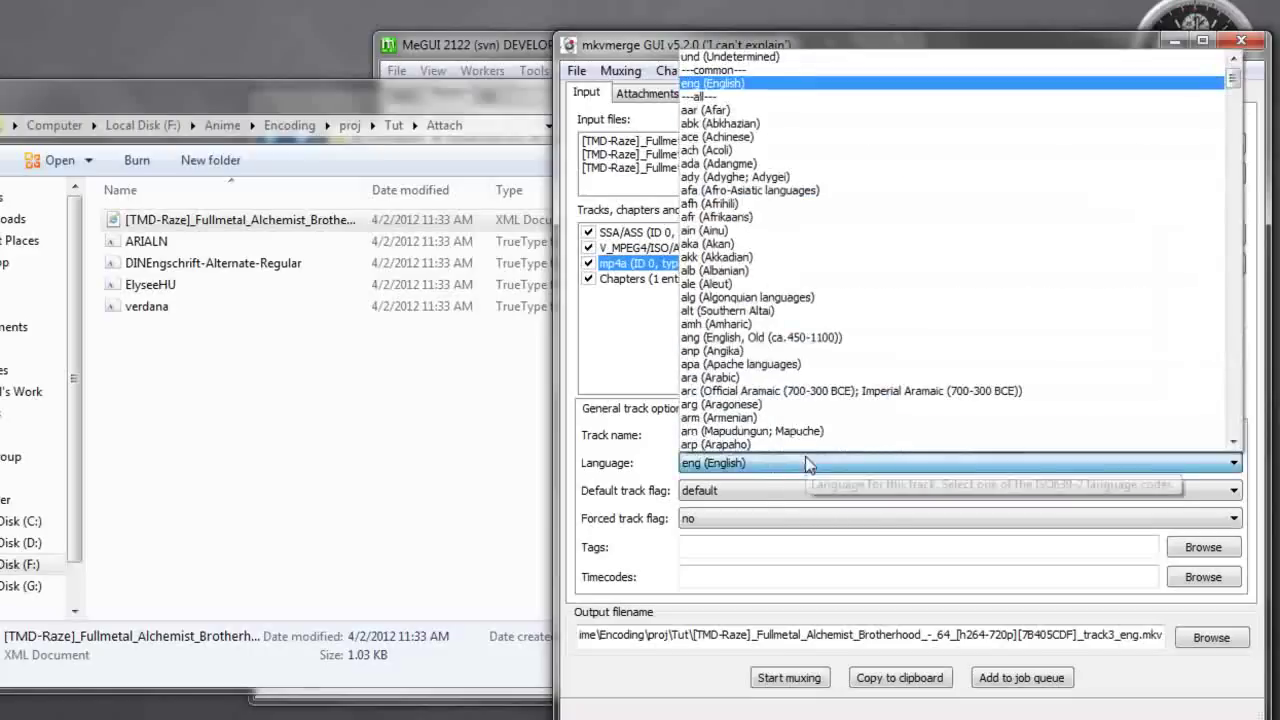
left_click(860, 694)
left_click(750, 491)
left_click(750, 522)
left_click(750, 491)
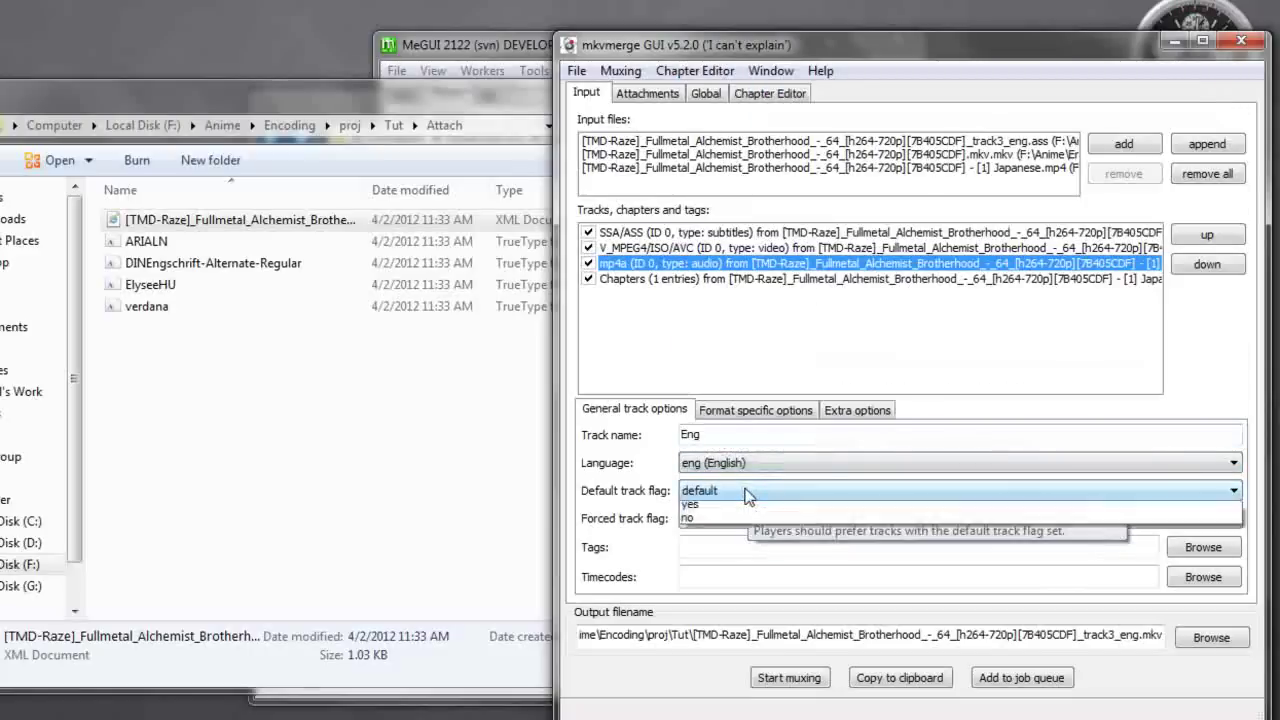
left_click(745, 522)
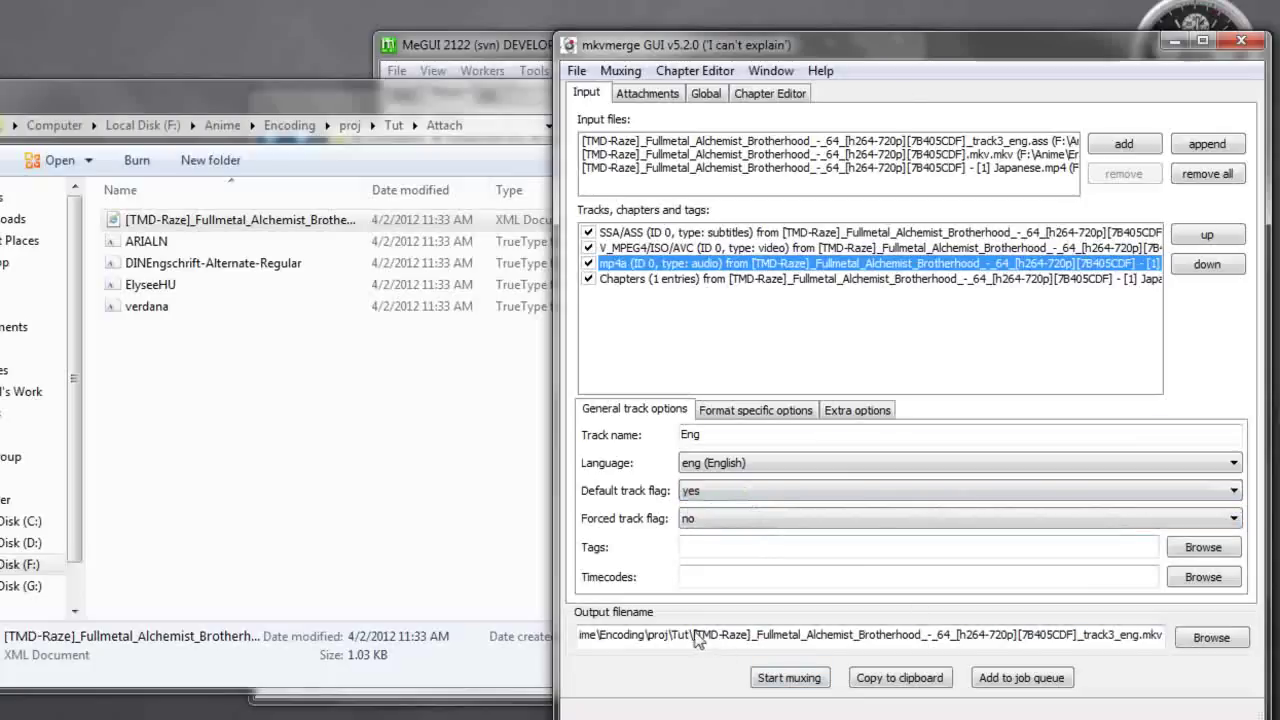
Rename the output file in the Tut folder to FMAB64-Reencoded.mkv.
left_click_drag(697, 641, 1136, 644)
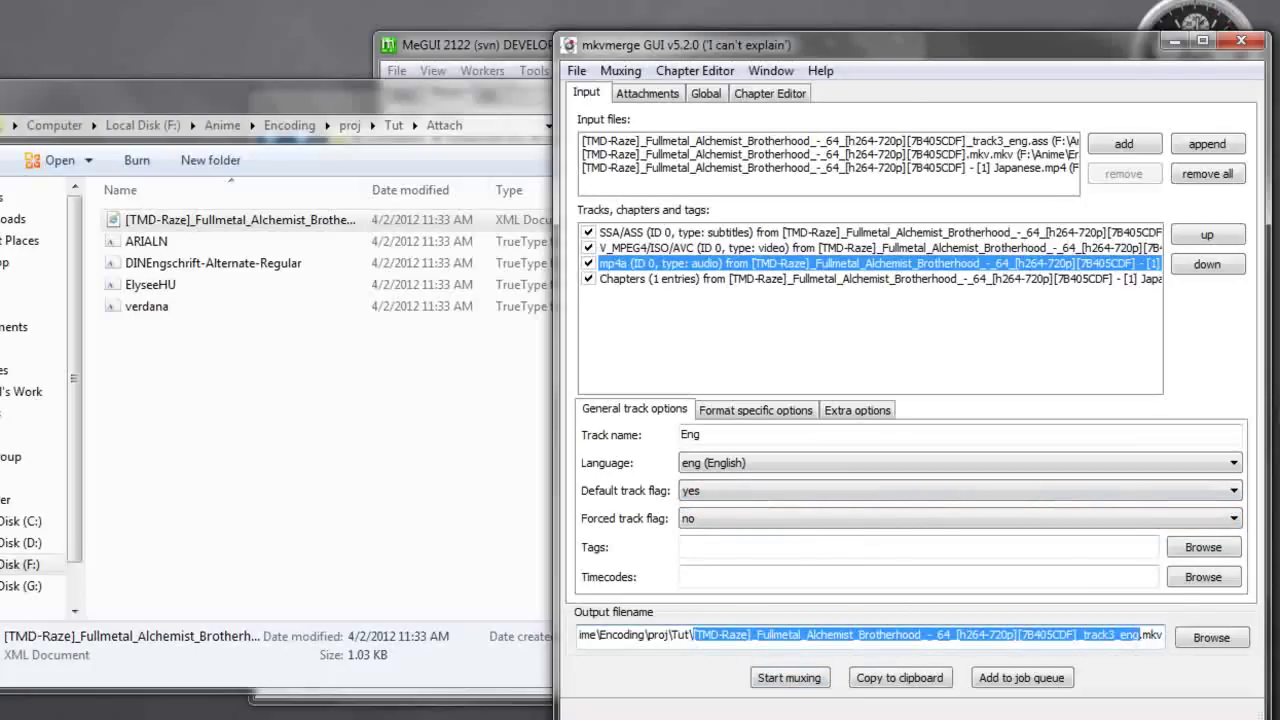
type("FMAB64-Reenc")
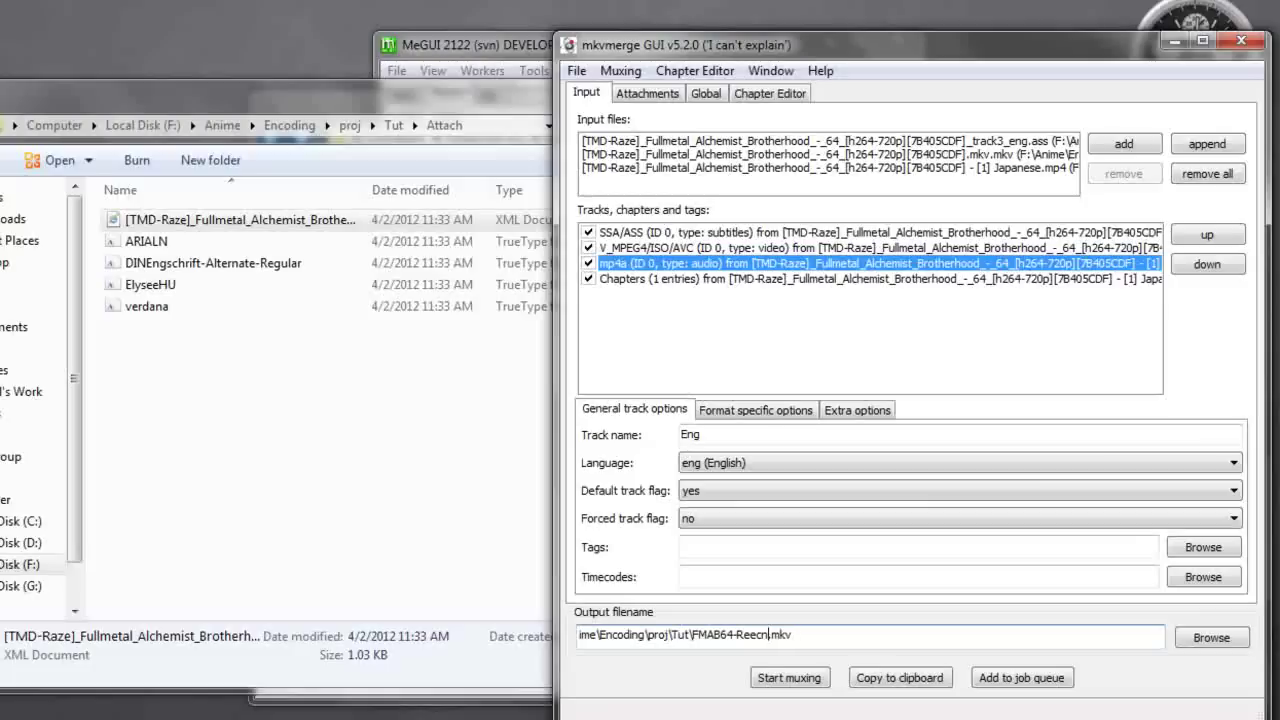
type("ded")
key("Tab")
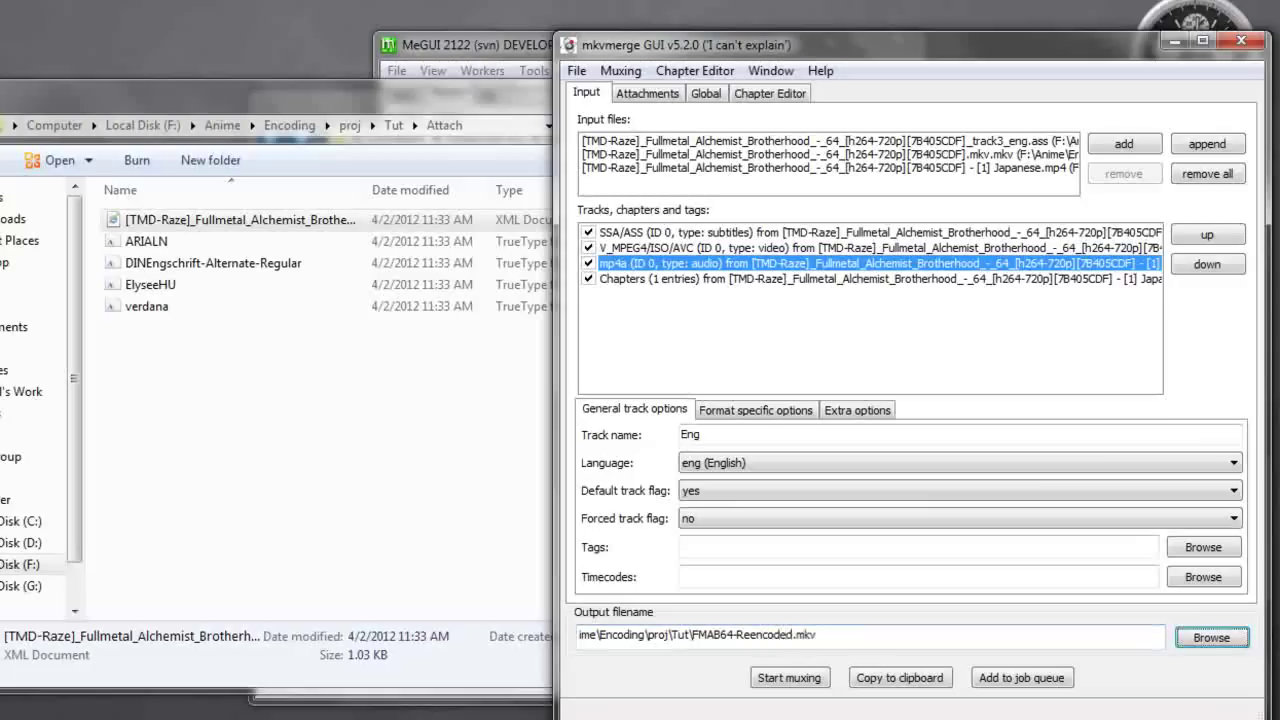
Back out of a mux attempt to review the global options and the chapters loaded in the chapter editor.
left_click(803, 680)
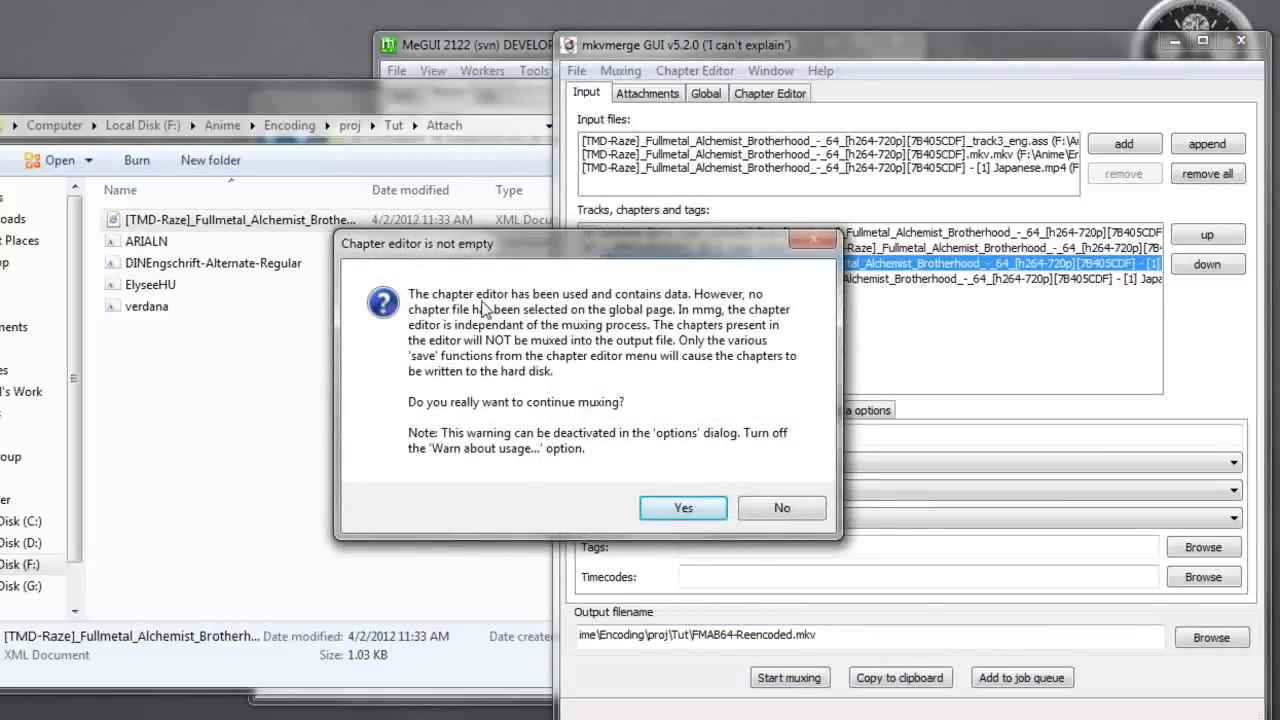
left_click(778, 508)
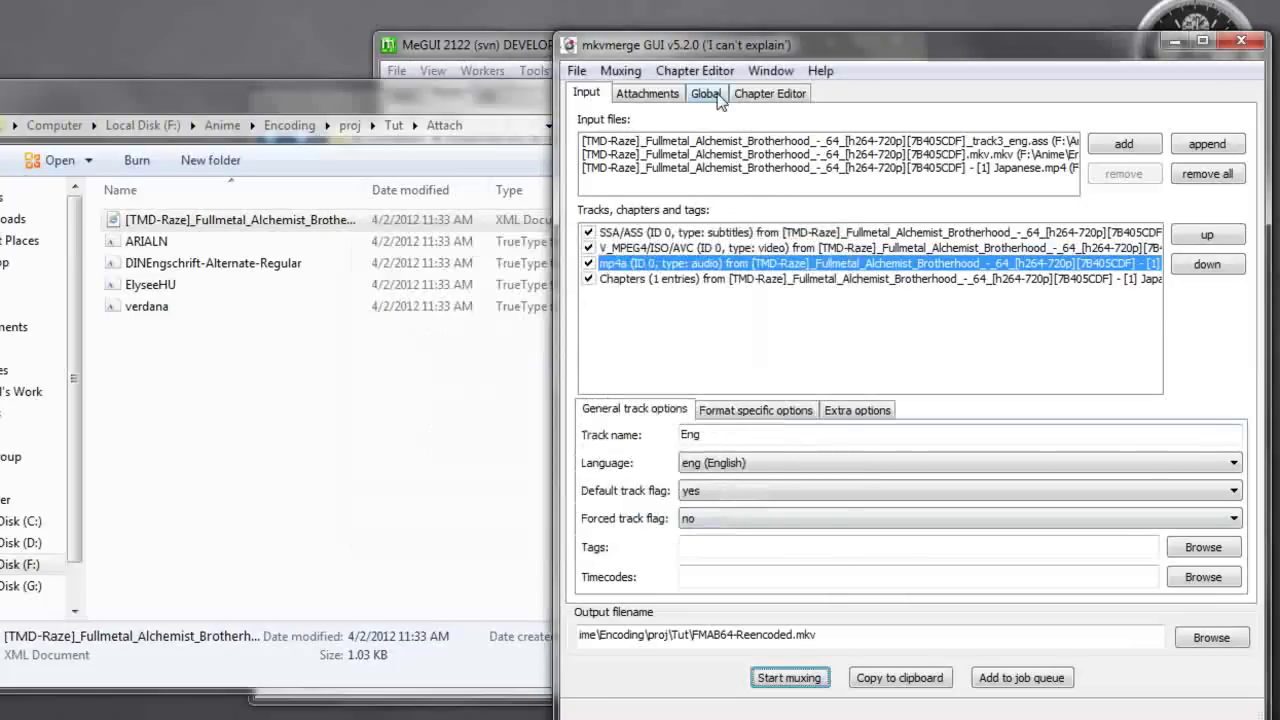
left_click(706, 93)
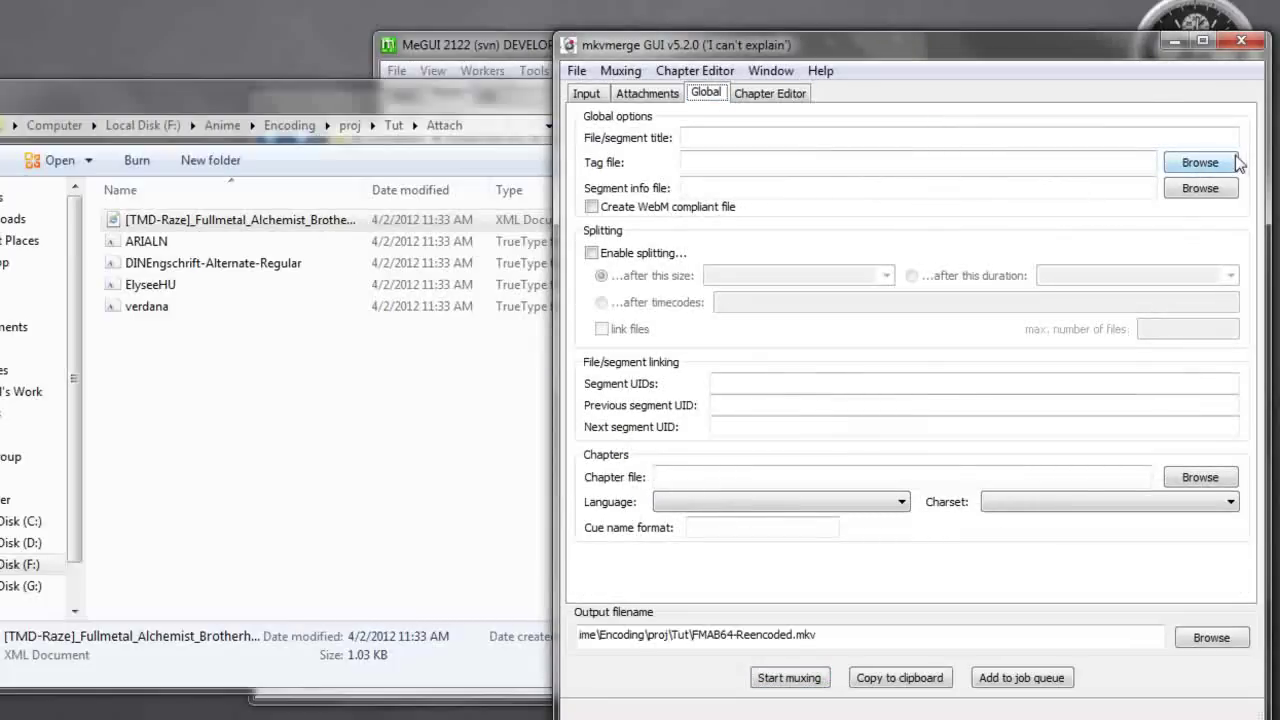
left_click(768, 93)
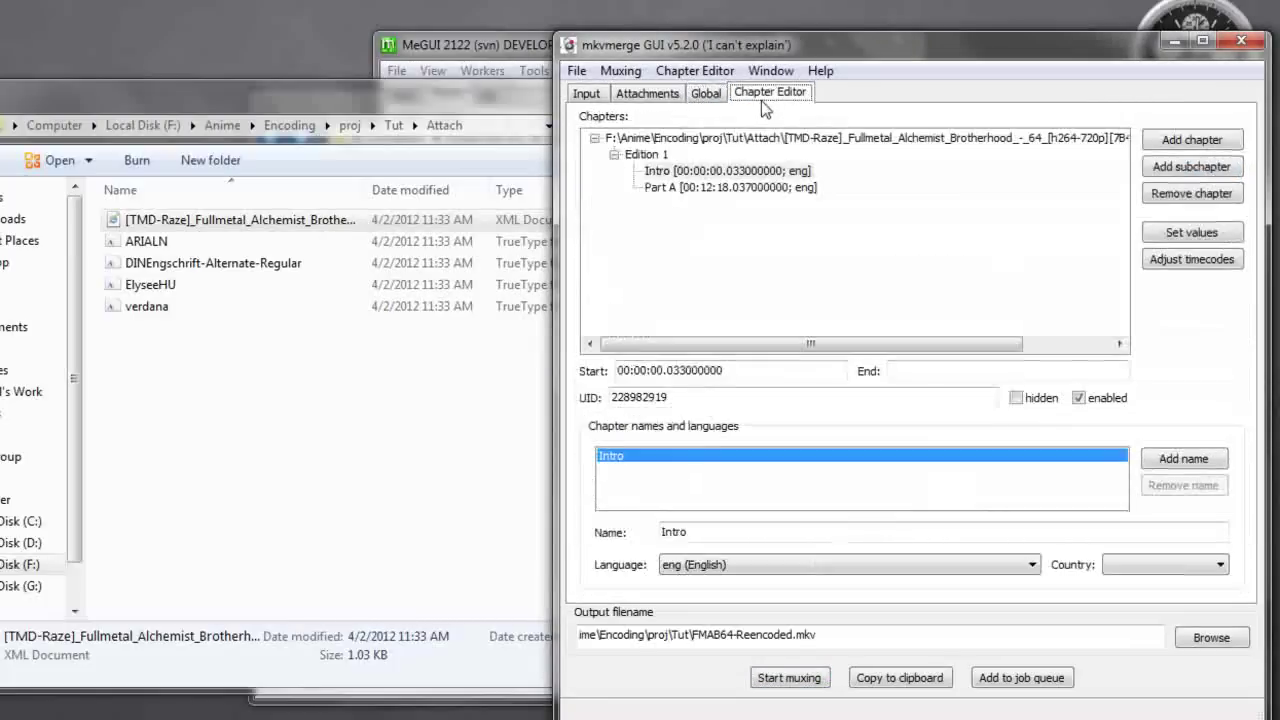
left_click(740, 172)
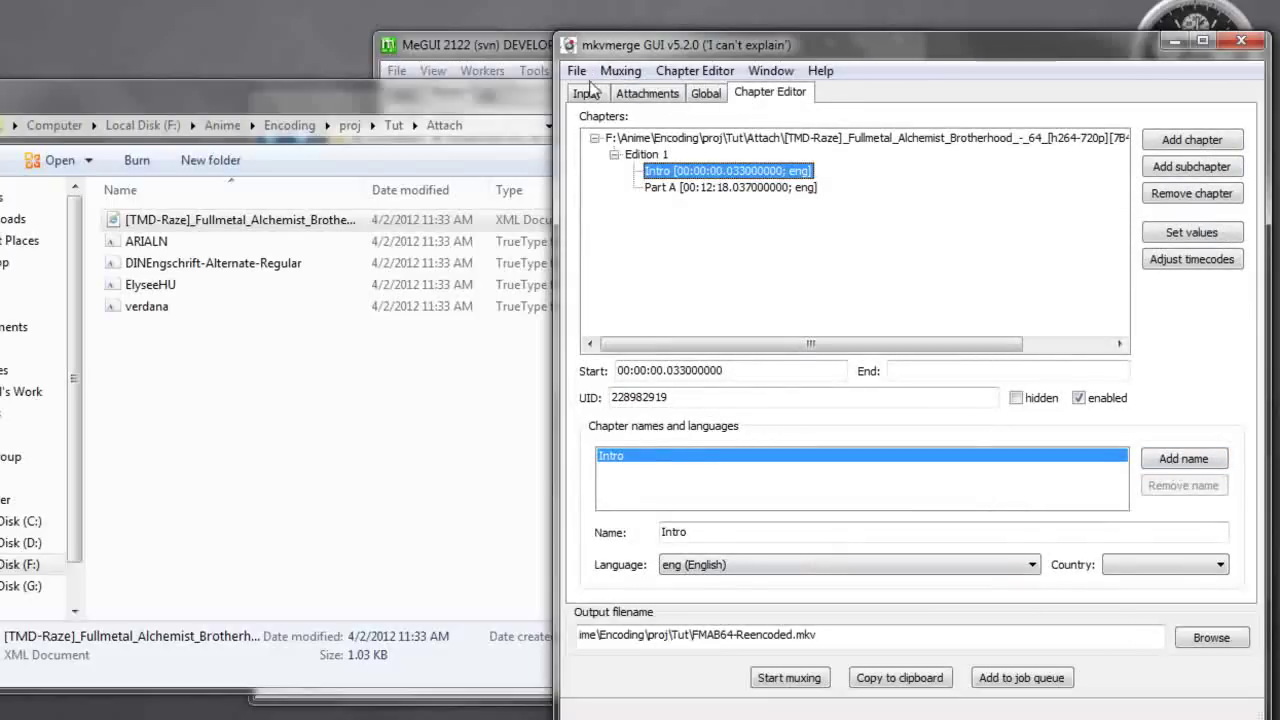
Mux the output file, continuing without a global chapter file, and close the finished report.
left_click(780, 679)
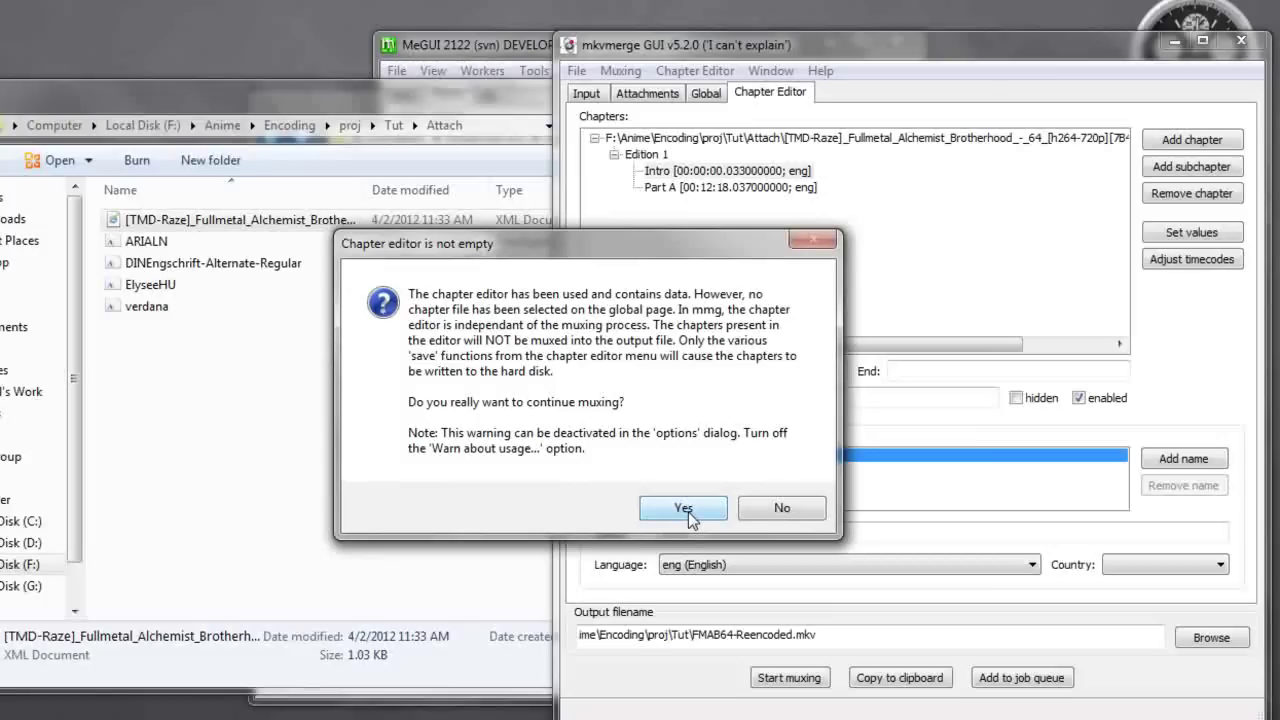
left_click(683, 508)
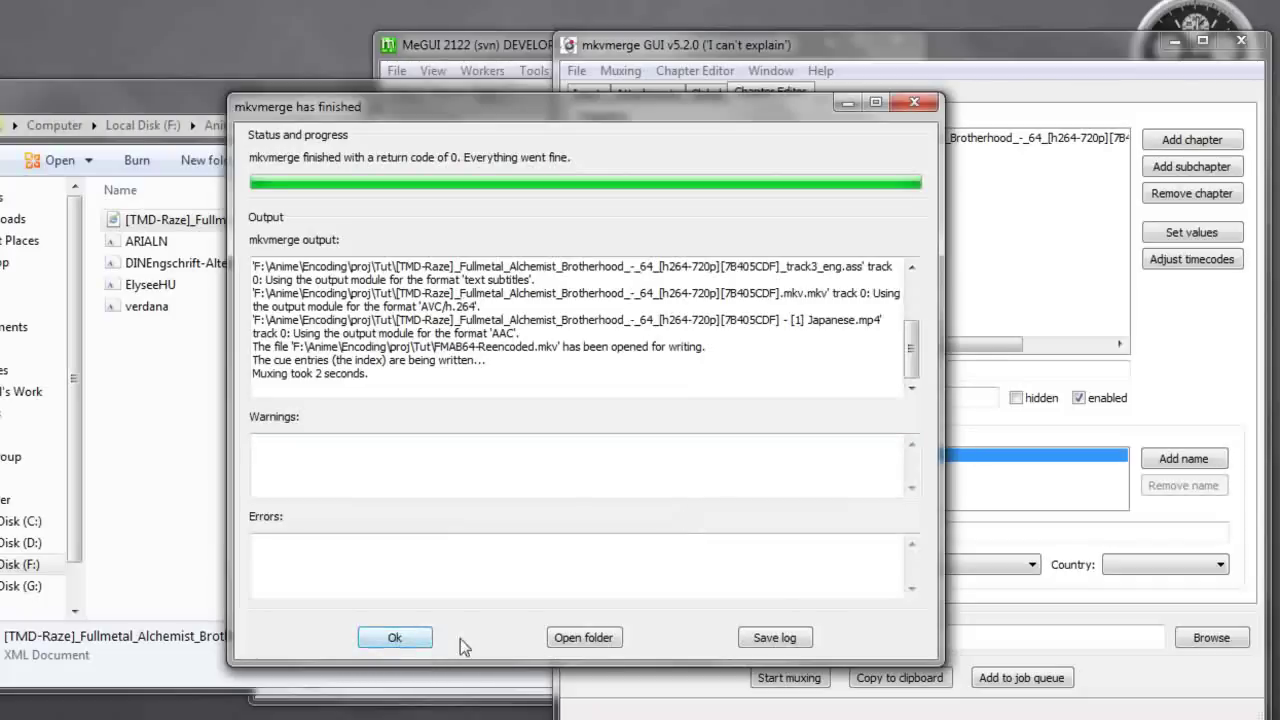
left_click(396, 638)
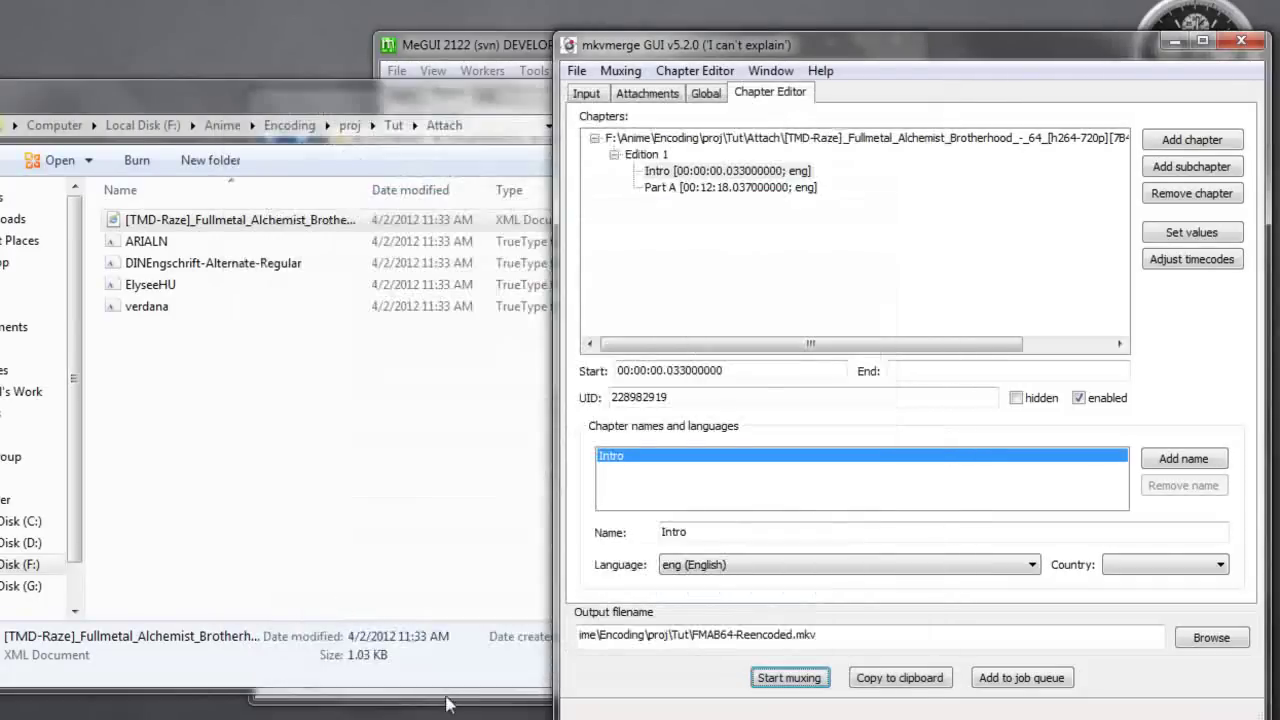
Open FMAB64-Reencoded from the Tut folder in the media player.
left_click(393, 125)
left_click(210, 220)
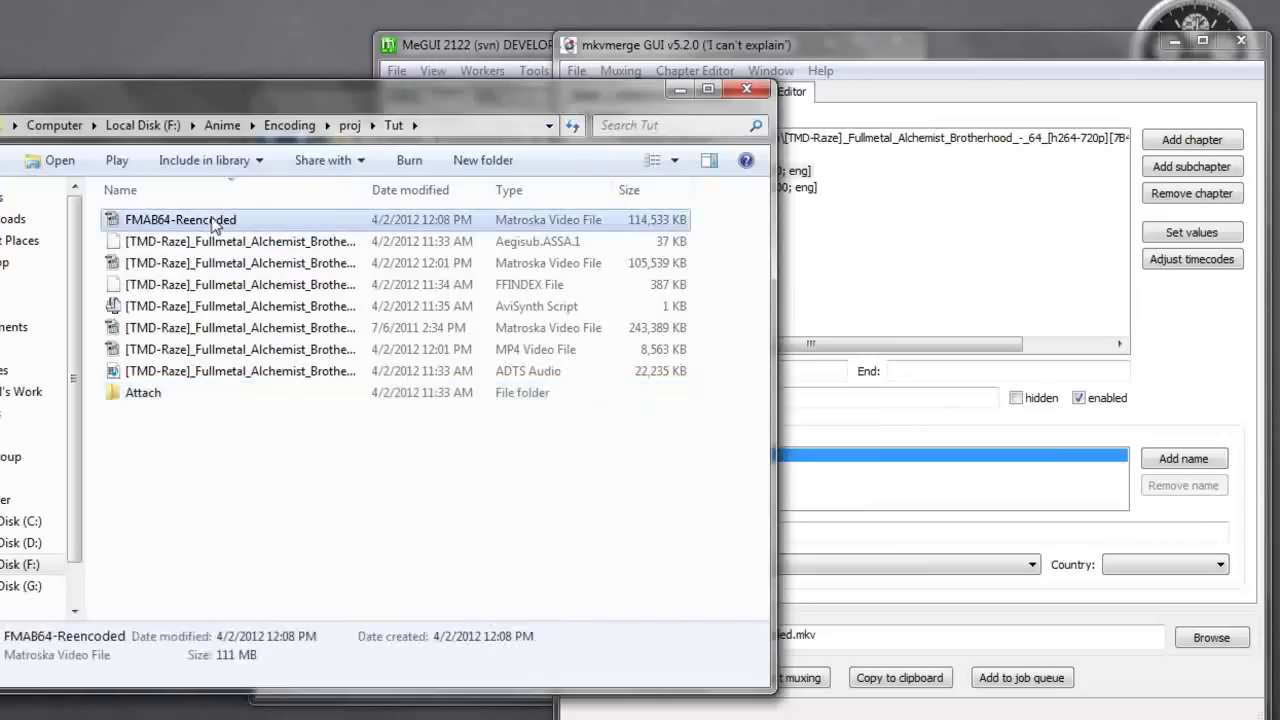
key("Return")
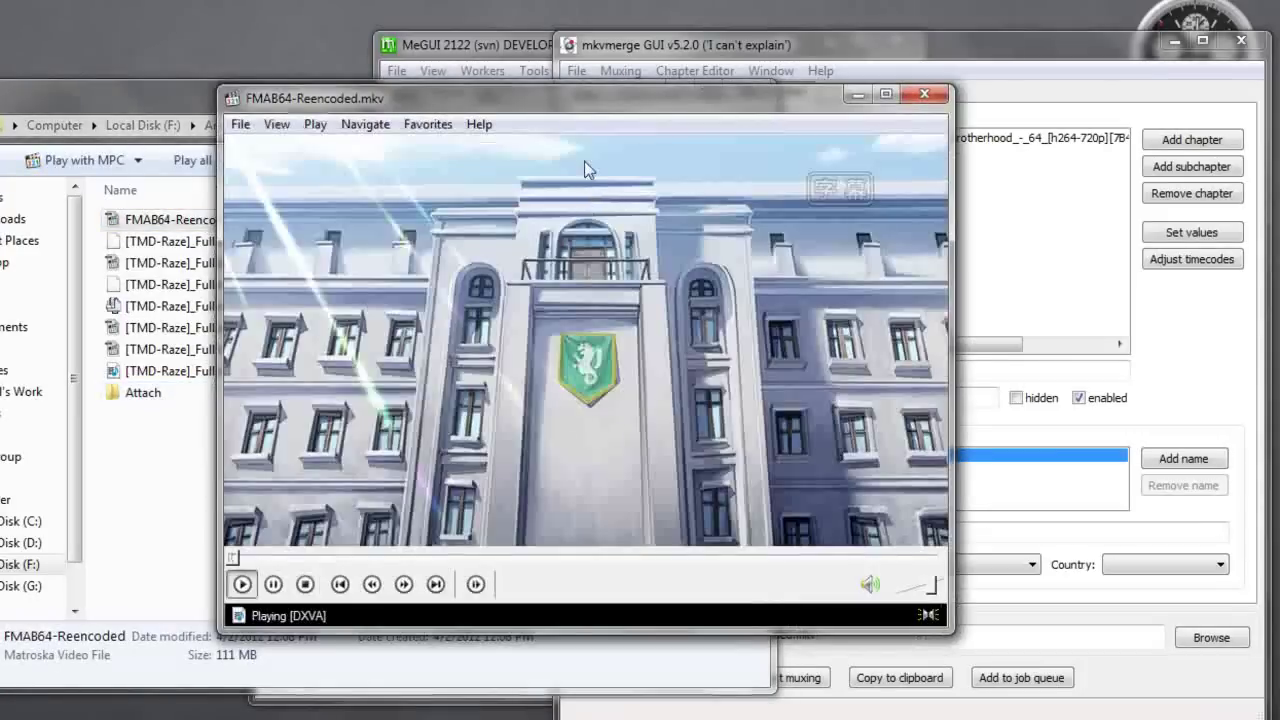
Choose Eng [English] as the subtitle language for the playing video.
right_click(430, 315)
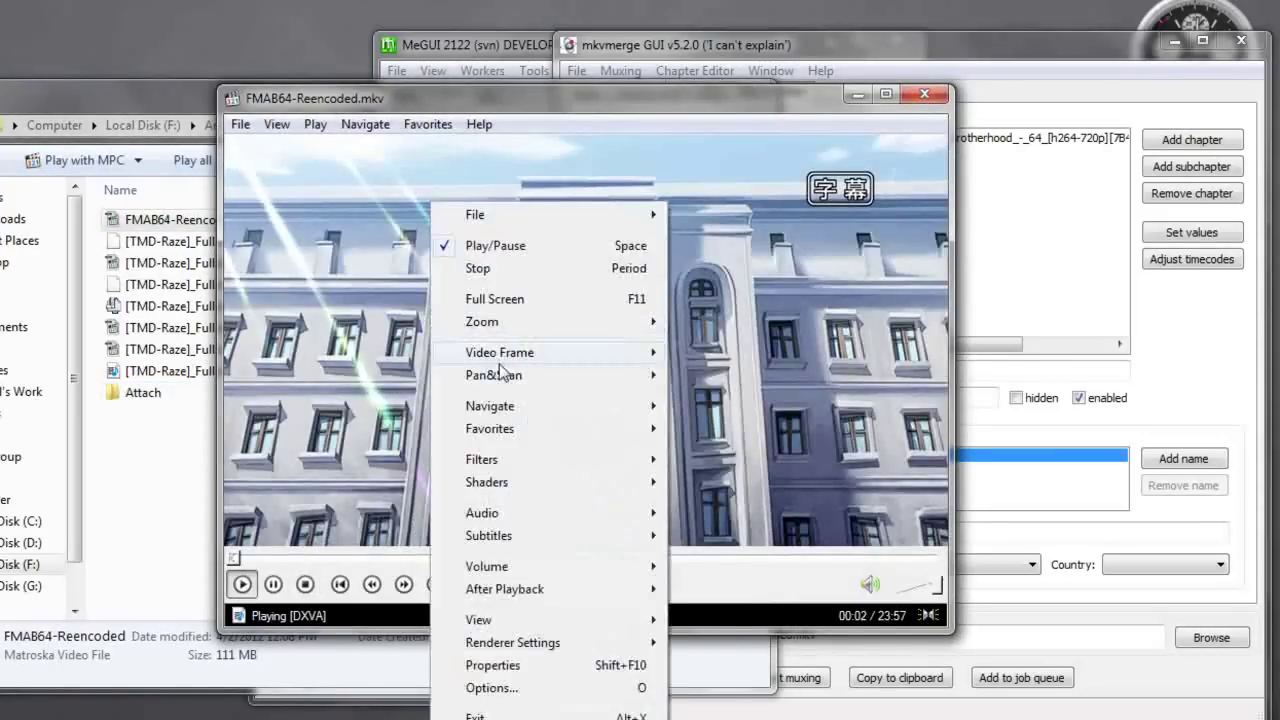
mouse_move(520, 406)
mouse_move(728, 510)
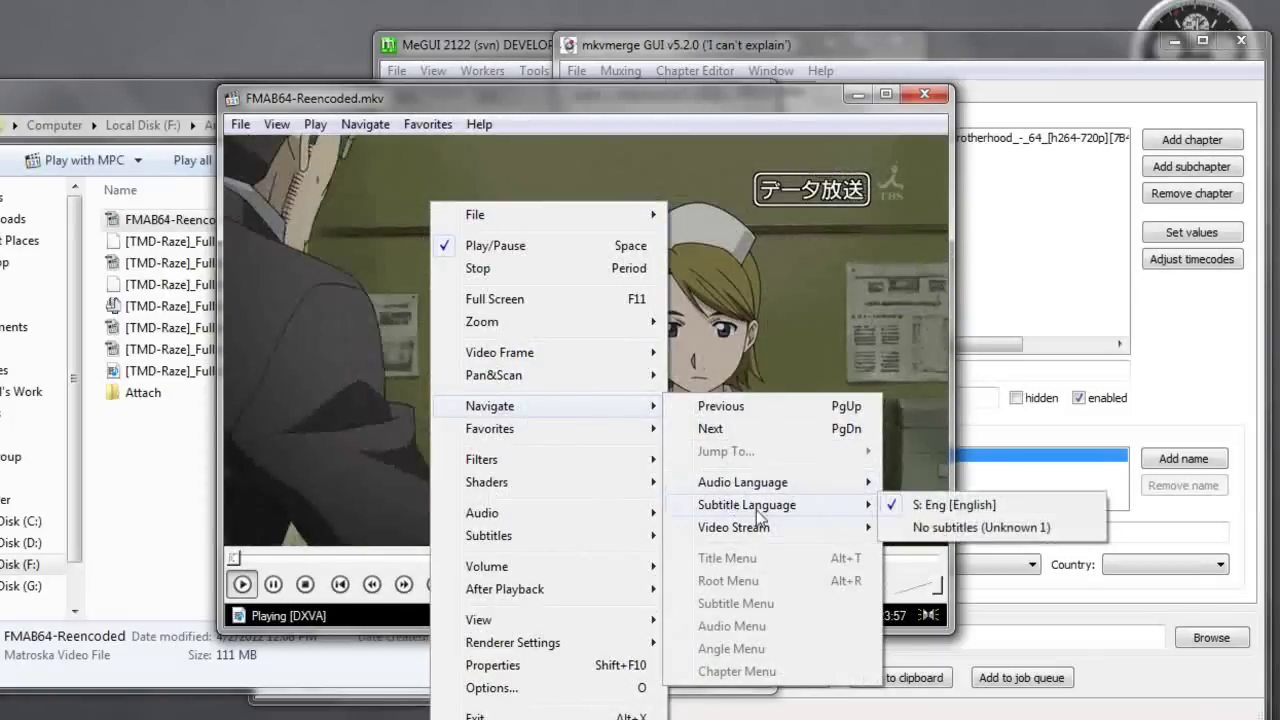
left_click(960, 505)
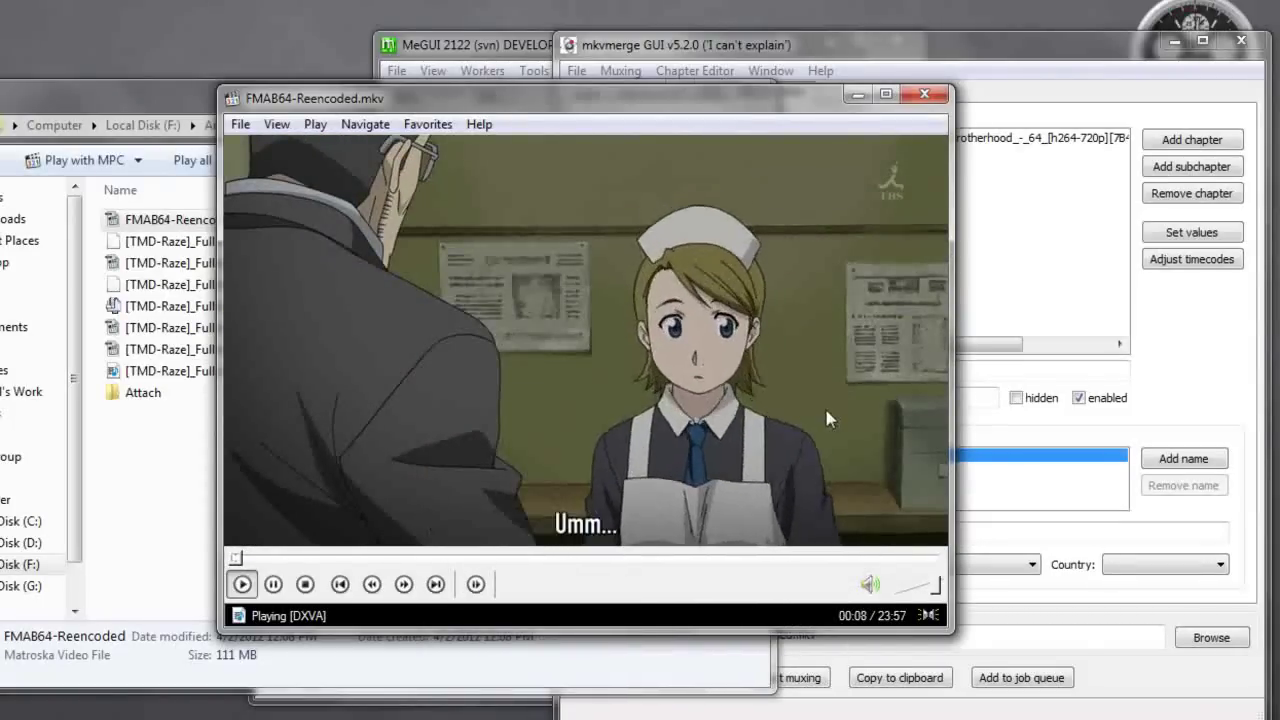
Skip through the video, including 10:23, 14:47, 18:07 and 20:32, to check the picture and subtitles.
left_click(386, 557)
left_click(539, 557)
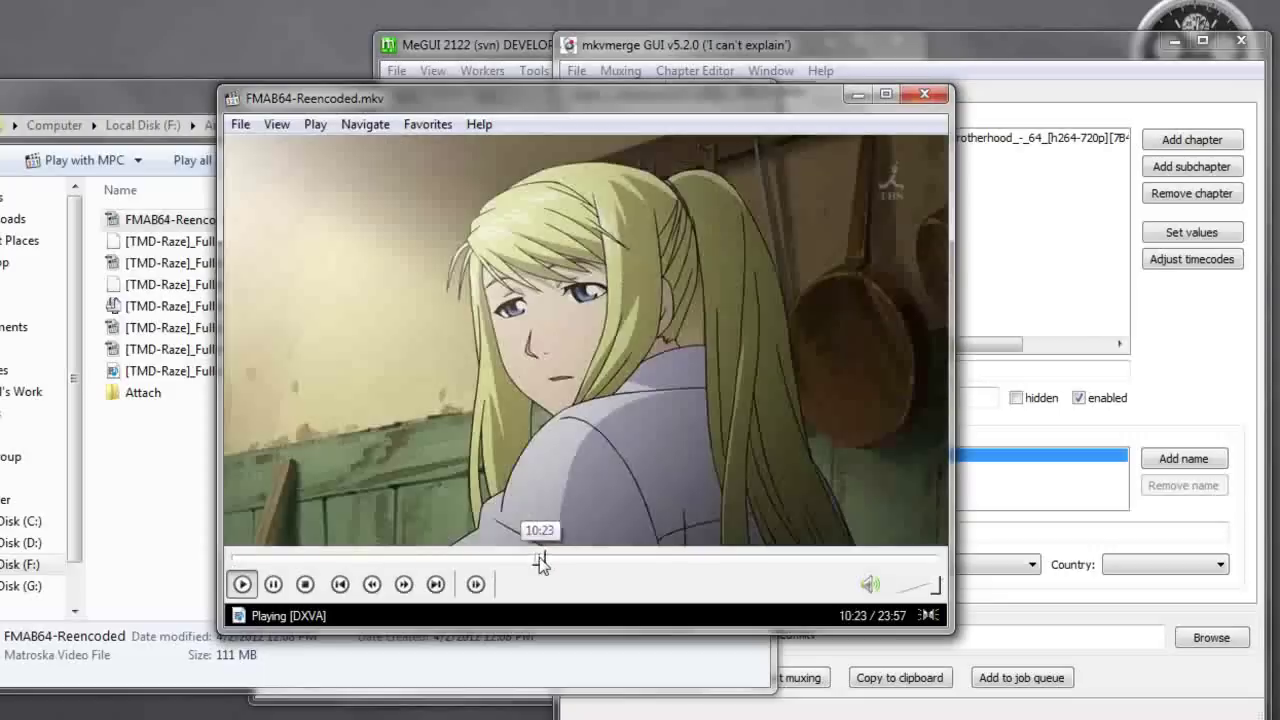
left_click(612, 557)
left_click(668, 557)
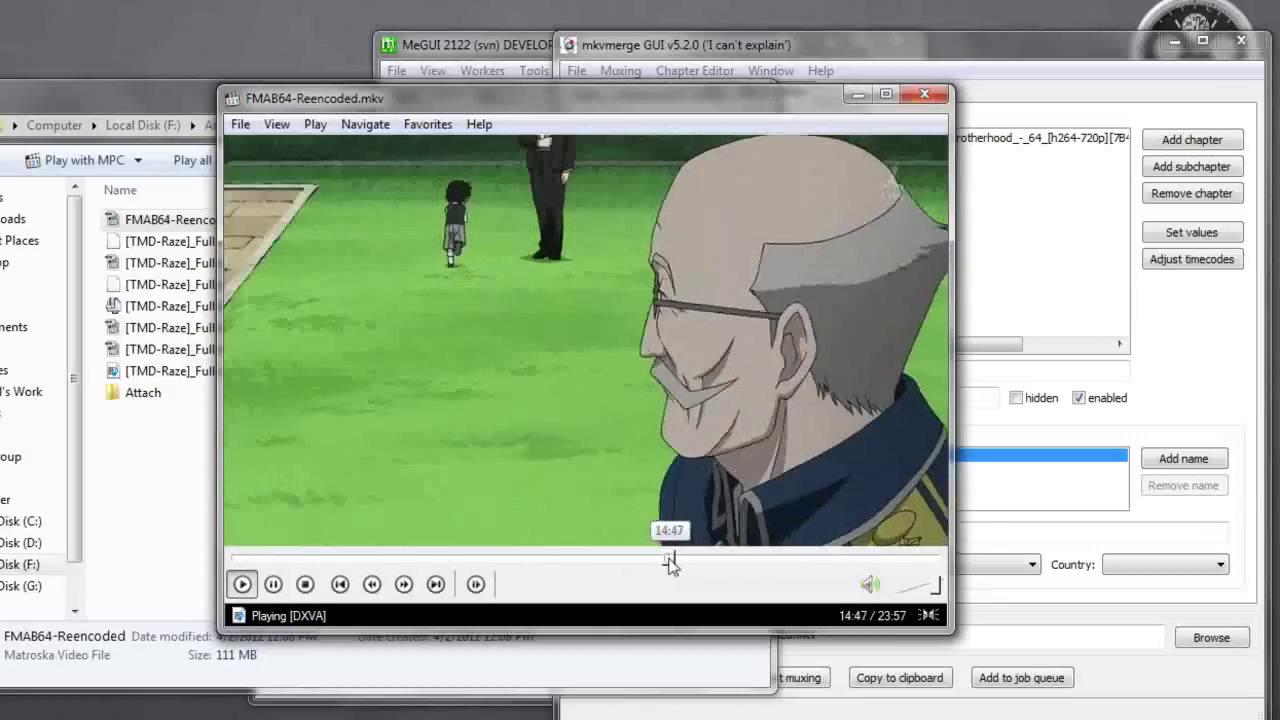
left_click(766, 557)
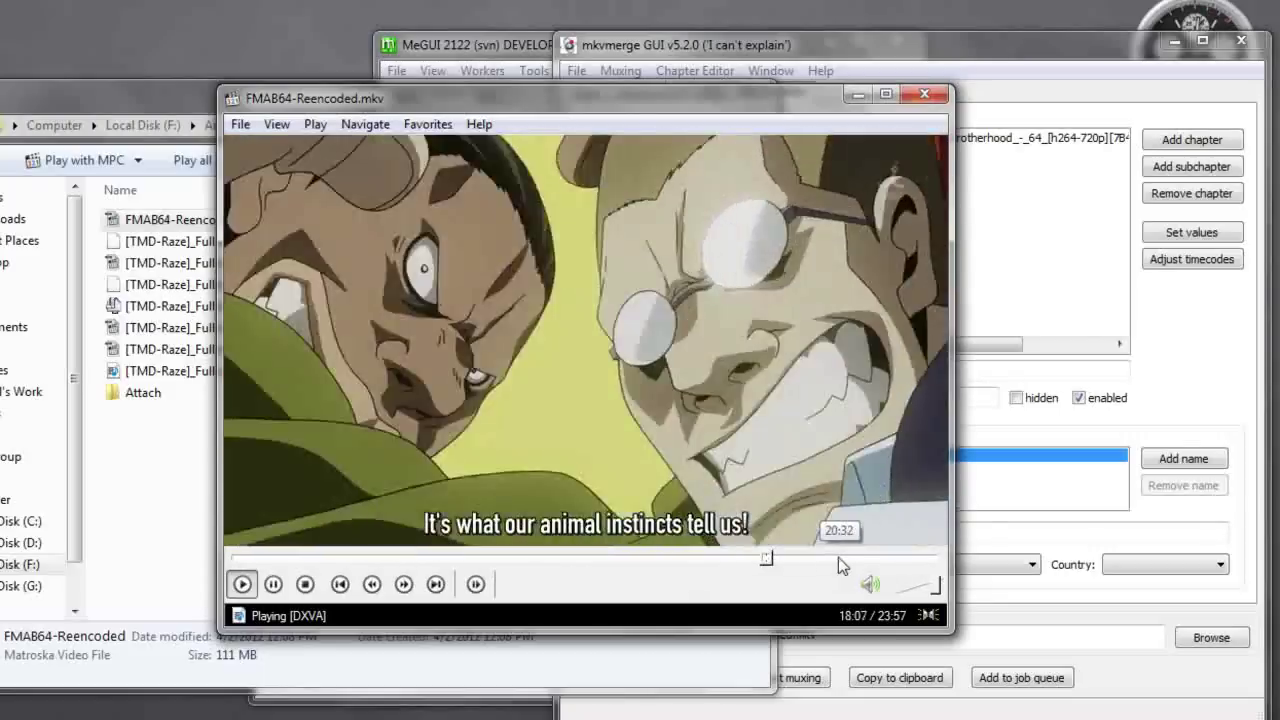
left_click(838, 557)
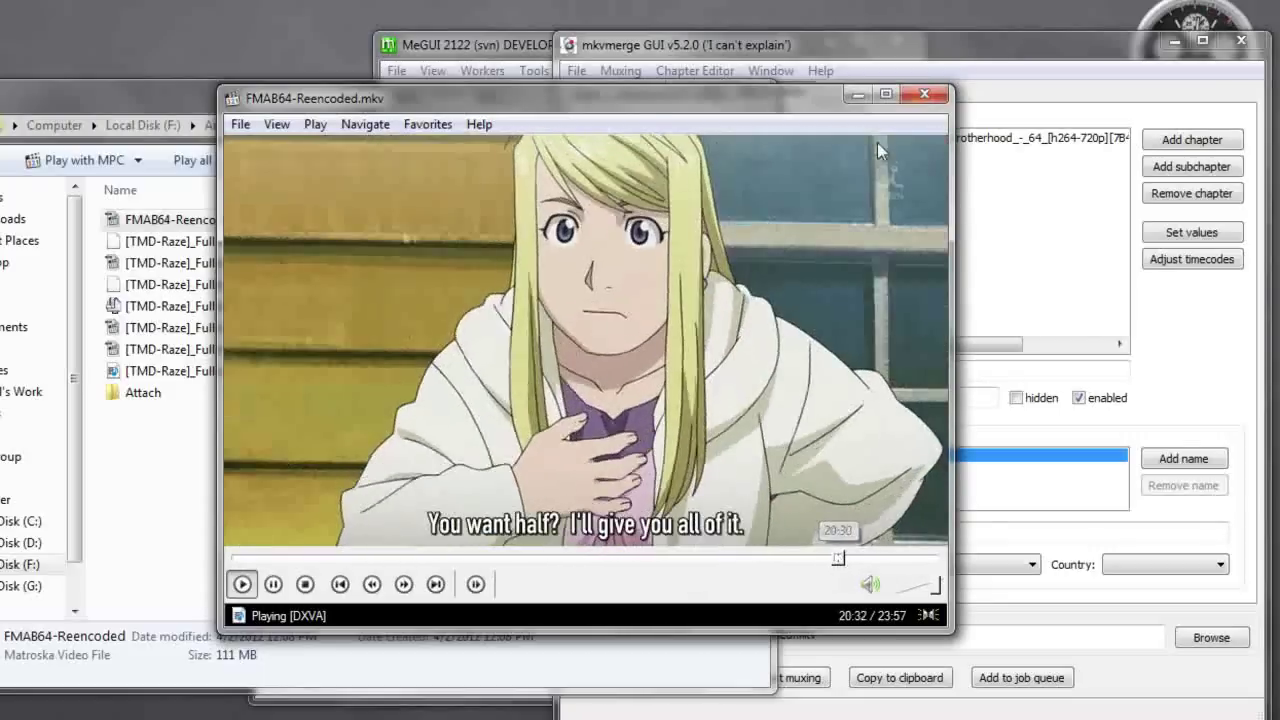